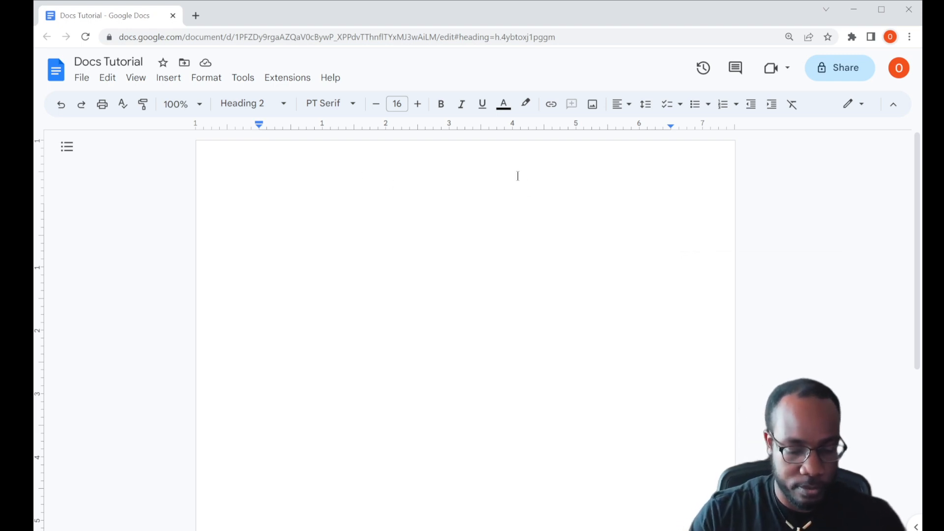
Step: Write the heading text "Odyssey Codes Tutorials" at the start of the empty document
type("Odyssey ")
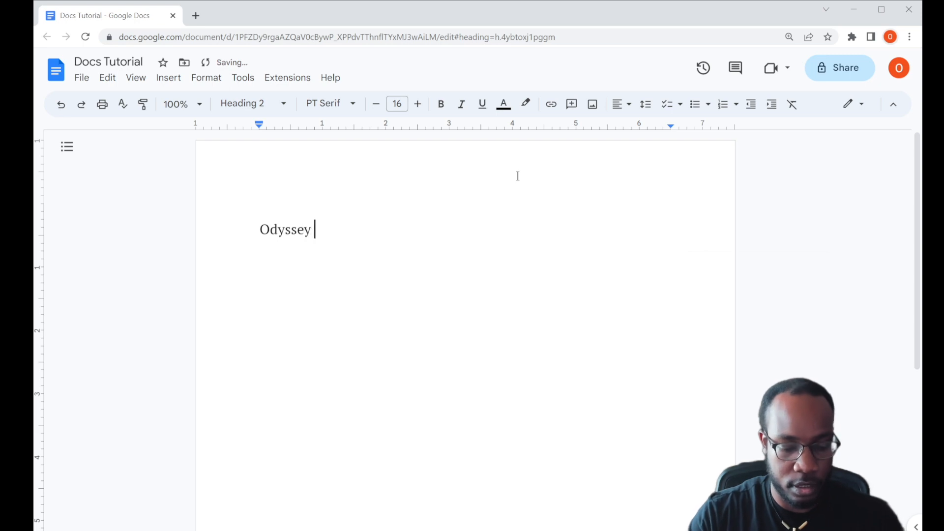
type("Codes Tutorials")
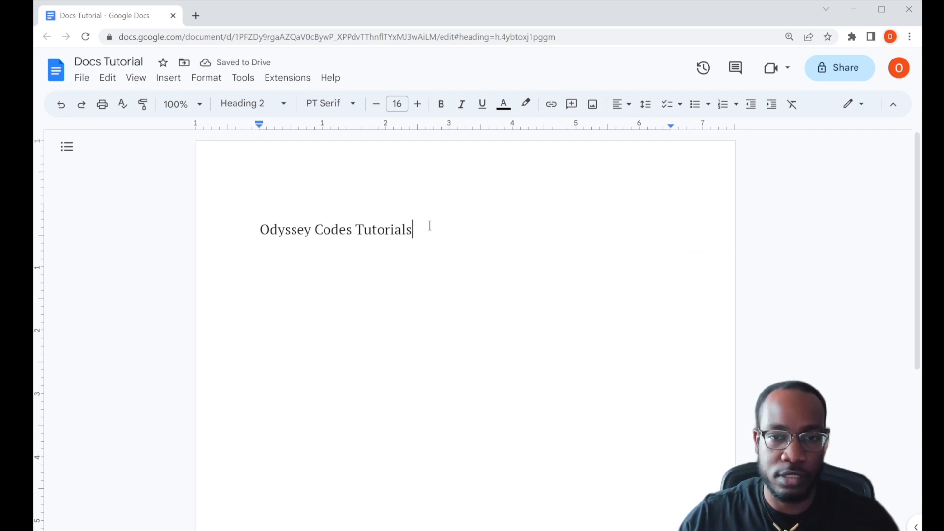
Step: Format the whole heading "Odyssey Codes Tutorials" as bold and underlined with font size 30
left_click_drag(421, 228, 257, 231)
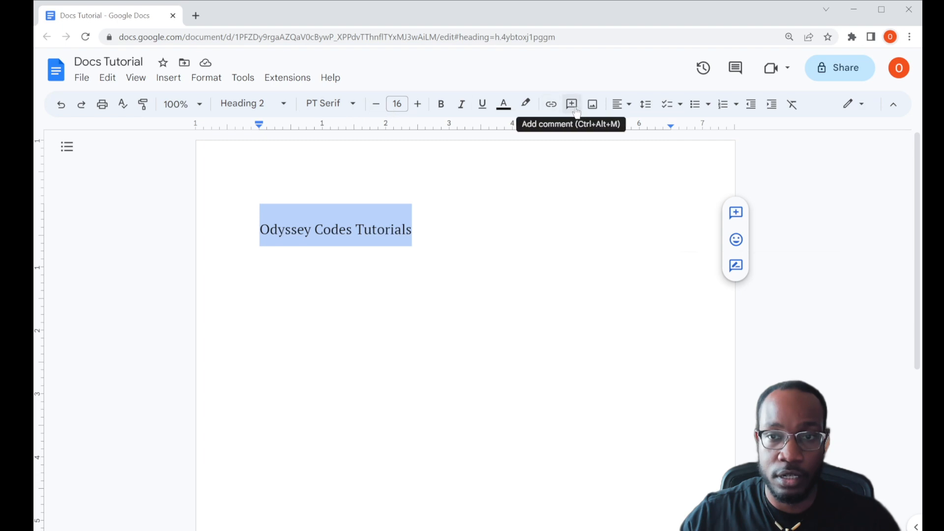
left_click(440, 104)
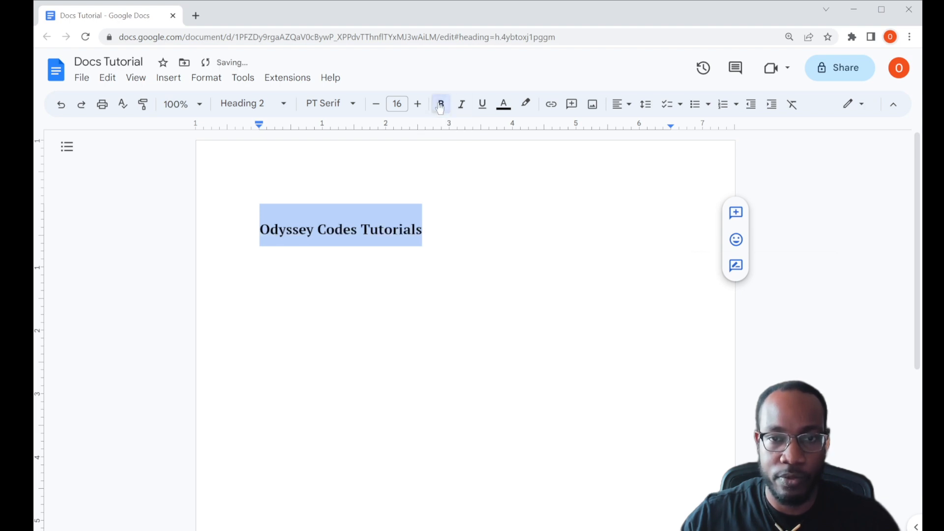
left_click(401, 104)
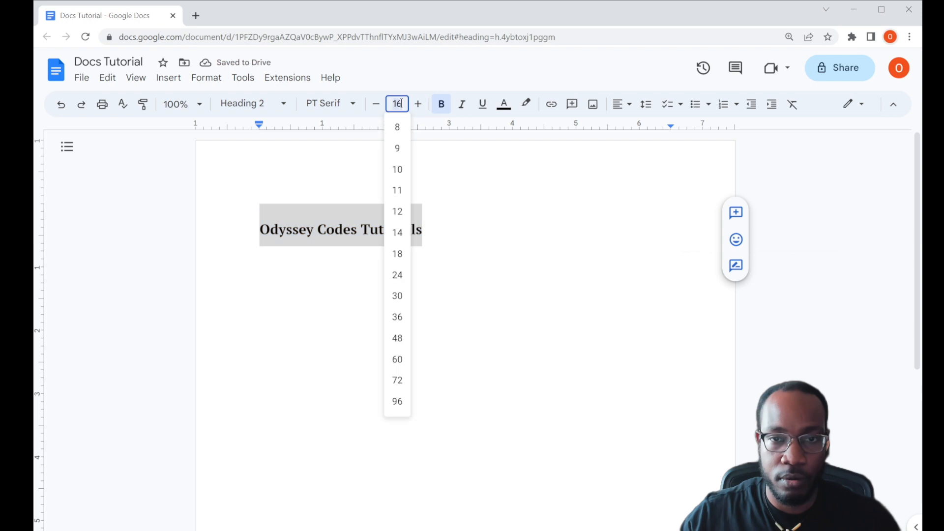
left_click(398, 296)
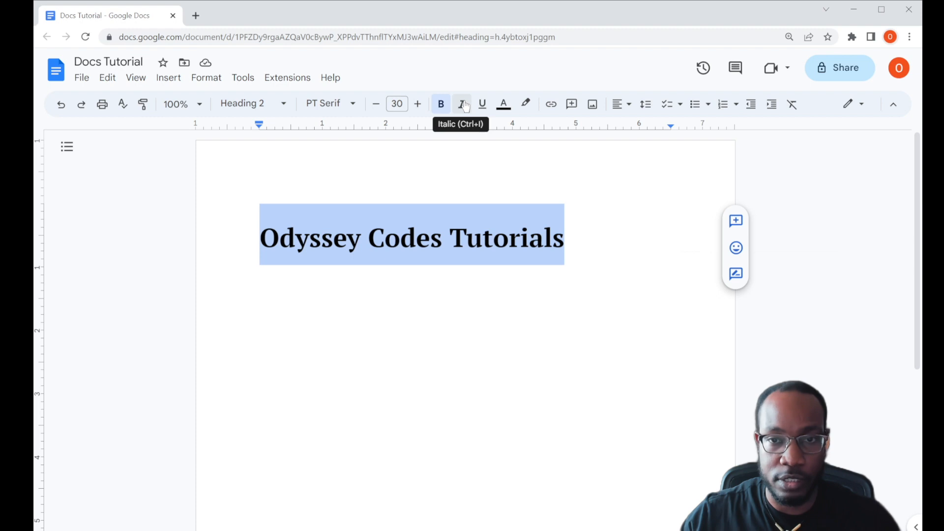
left_click(482, 104)
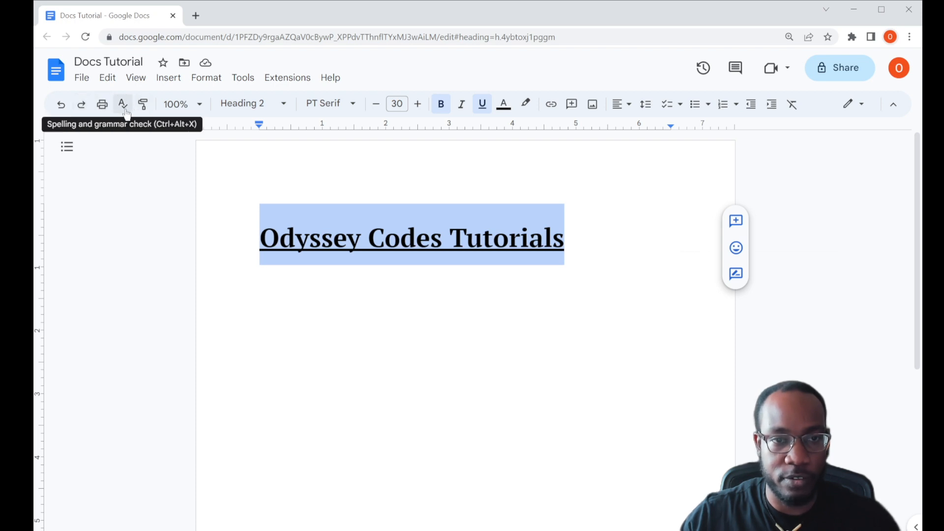
Step: Test the spelling and grammar check with "Codes" misspelled as "Cdes" in the heading, and restore the missing "o"
left_click(401, 244)
key("BackSpace")
left_click(334, 239)
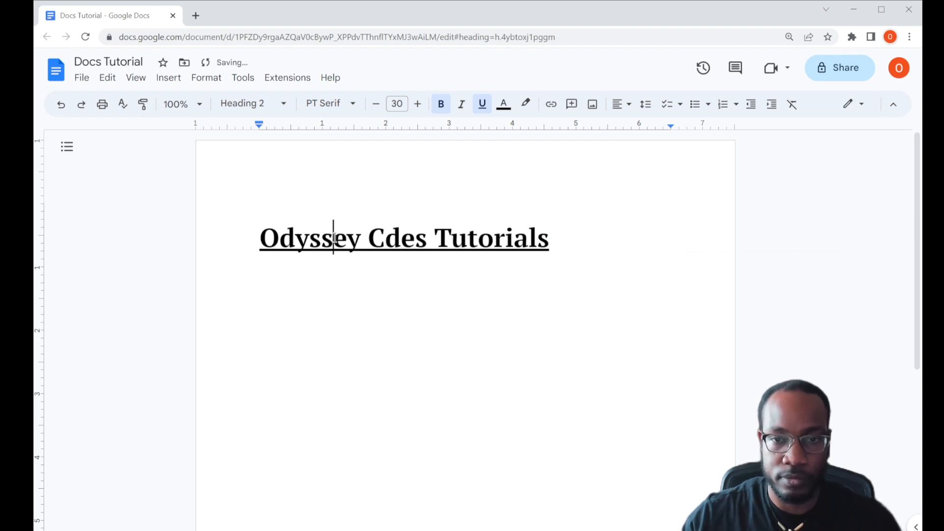
left_click(122, 106)
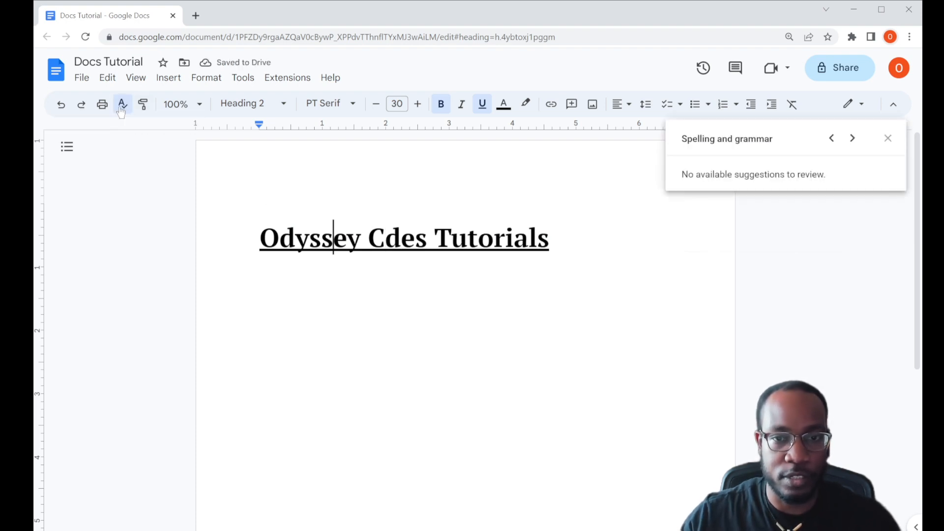
left_click(383, 239)
type("o")
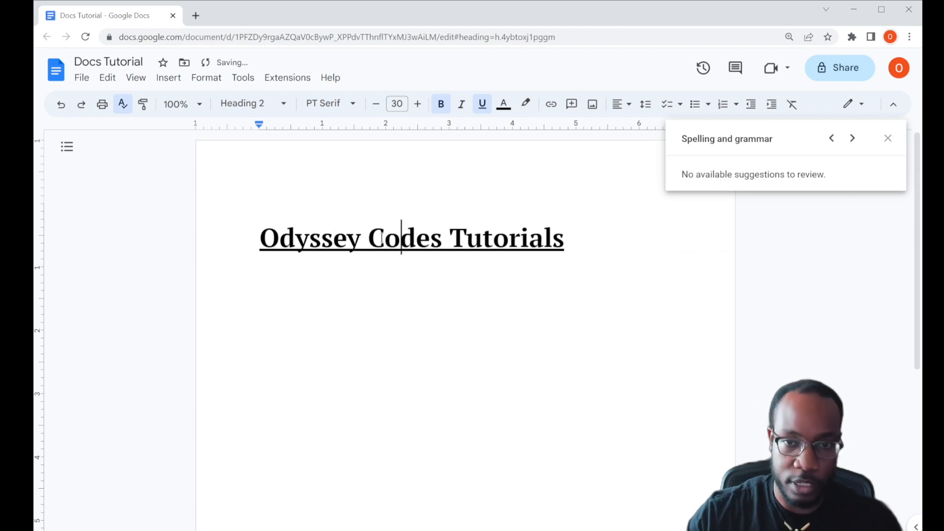
Step: Add a line of normal text below the heading reading "Hello wrd", followed by a new line
left_click(587, 247)
key("Return")
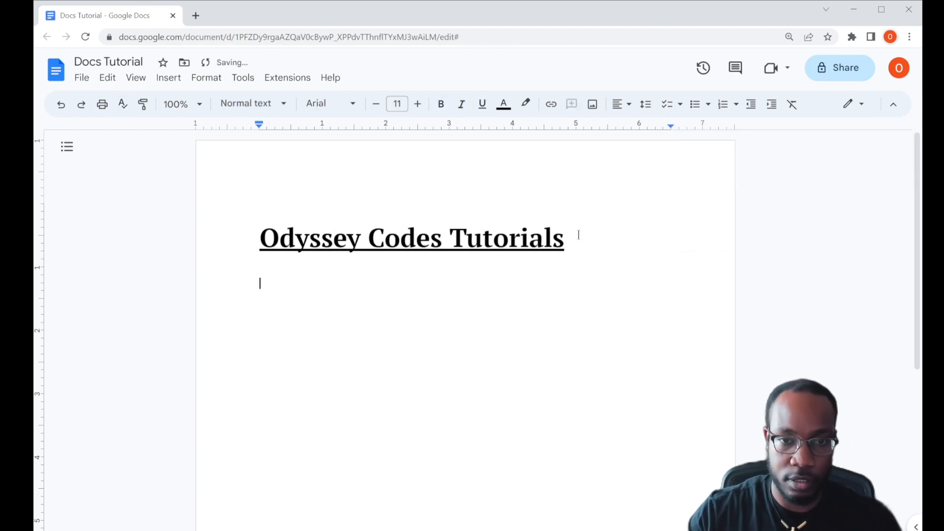
type("Hello ")
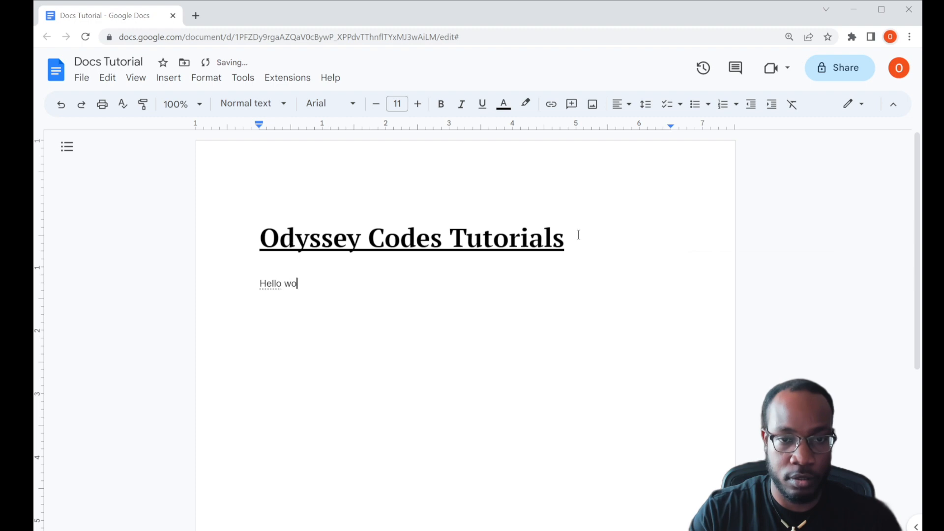
type("wrd")
key("Return")
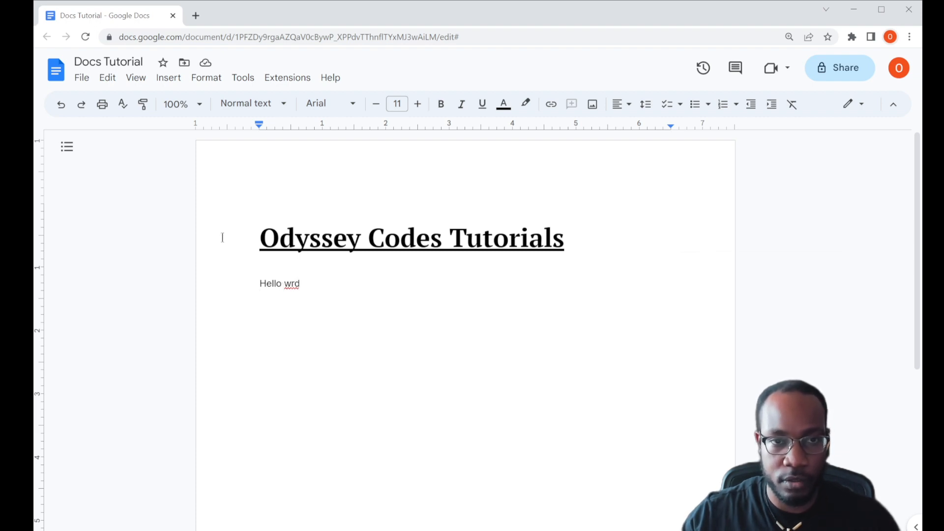
Step: Run the spelling and grammar check and replace the flagged "wrd" in the body text with "word"
left_click(123, 104)
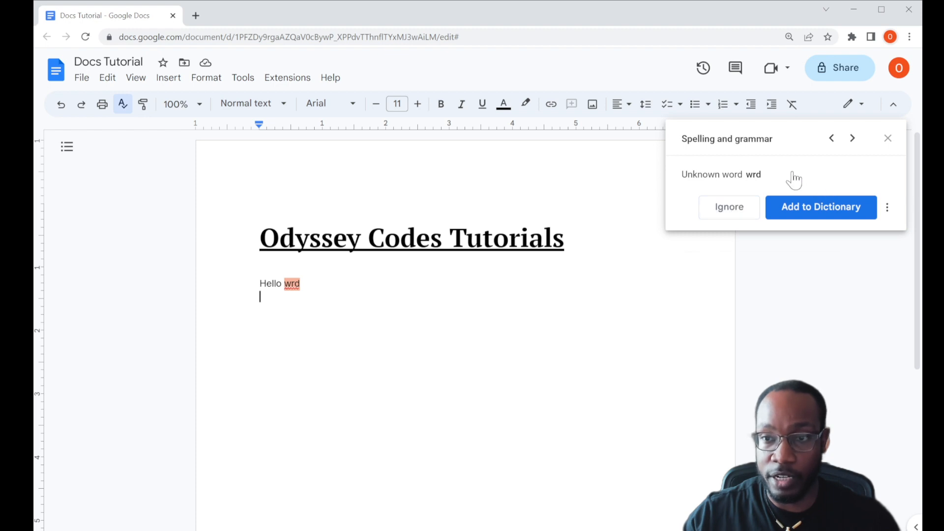
left_click(887, 207)
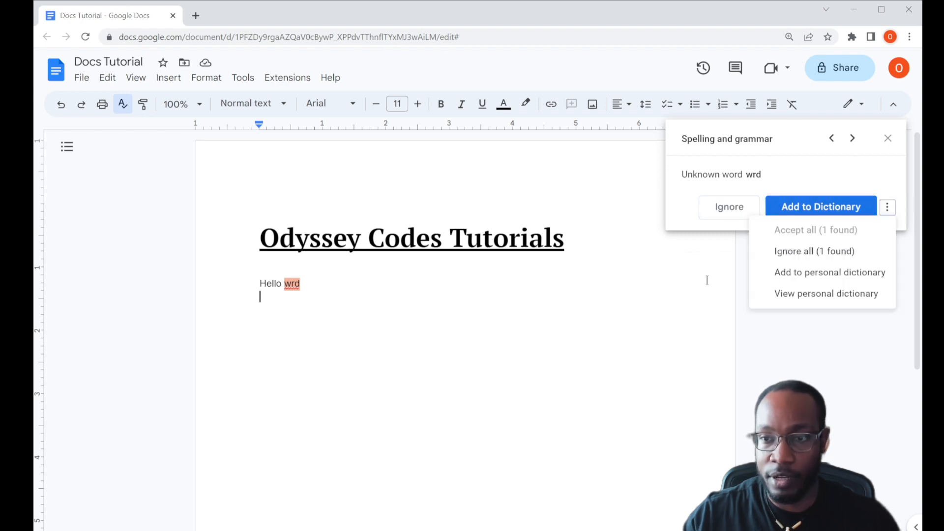
left_click(319, 341)
left_click(290, 284)
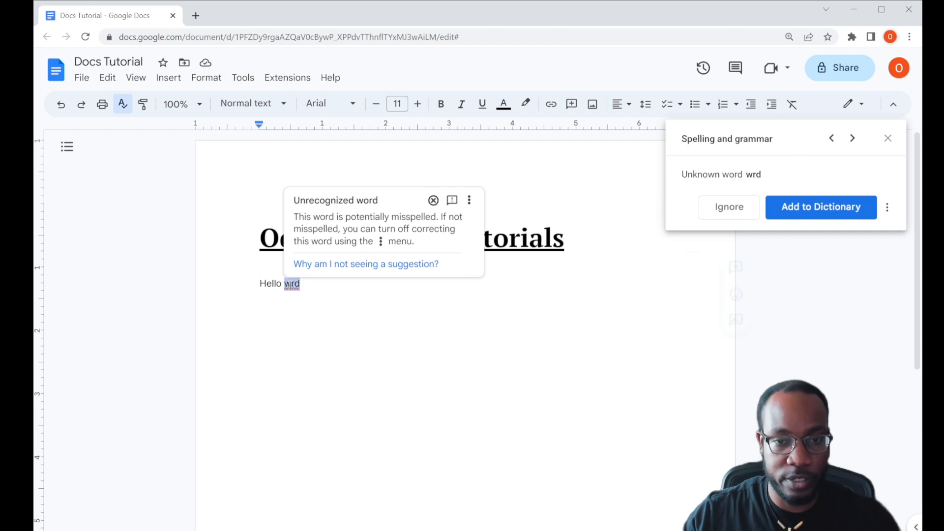
type("word")
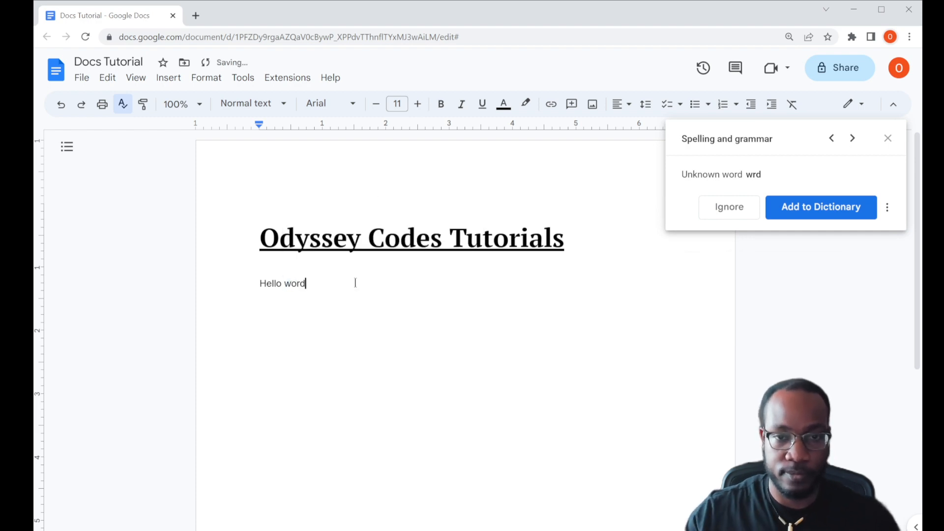
double_click(393, 293)
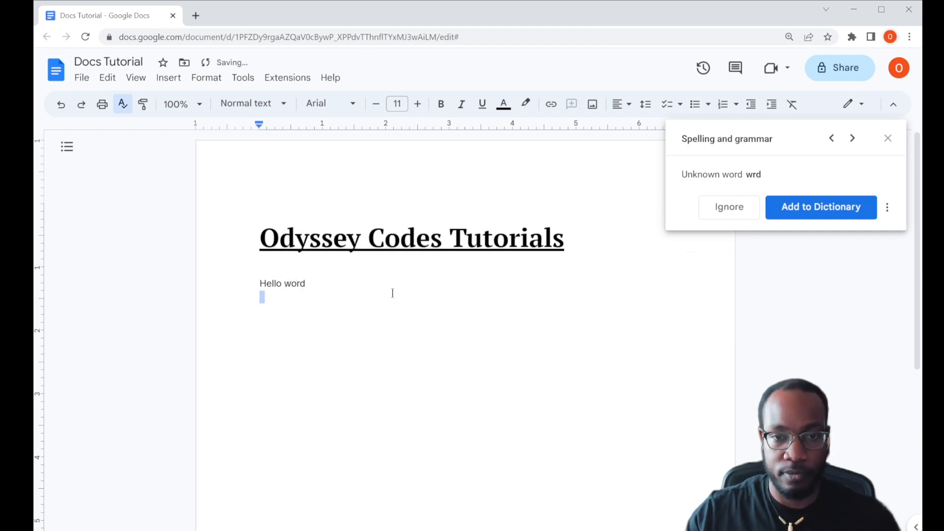
left_click(888, 138)
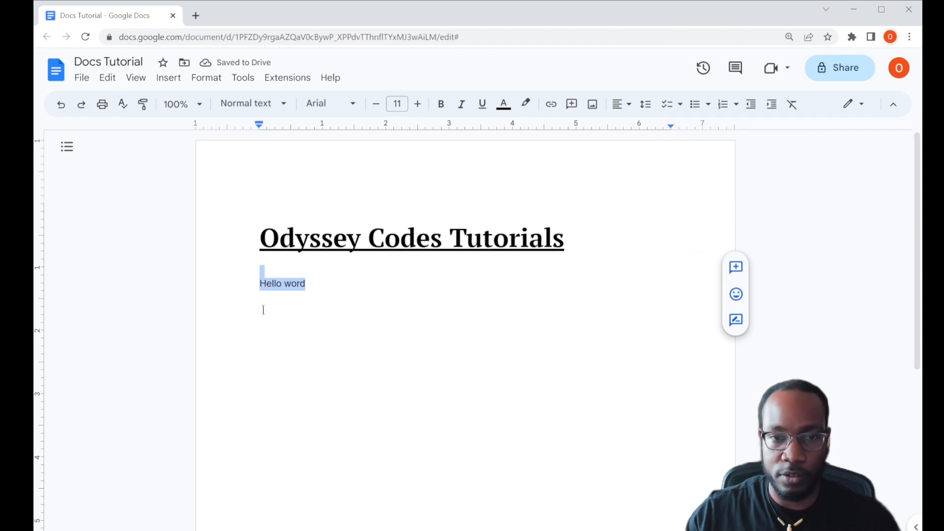
Step: Misspell "Hello" as "Hllo" in the body line and accept the suggested spelling "Hello"
left_click(285, 284)
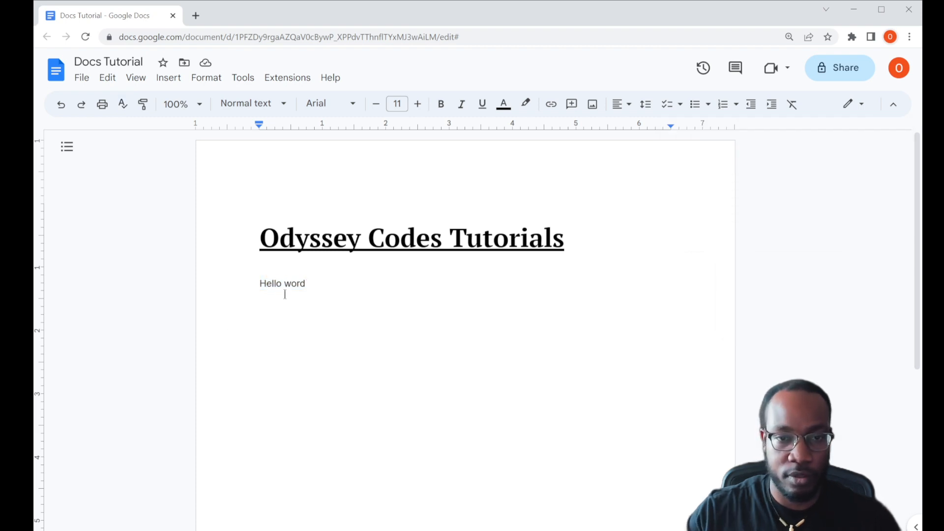
key("BackSpace")
left_click(308, 286)
left_click(266, 284)
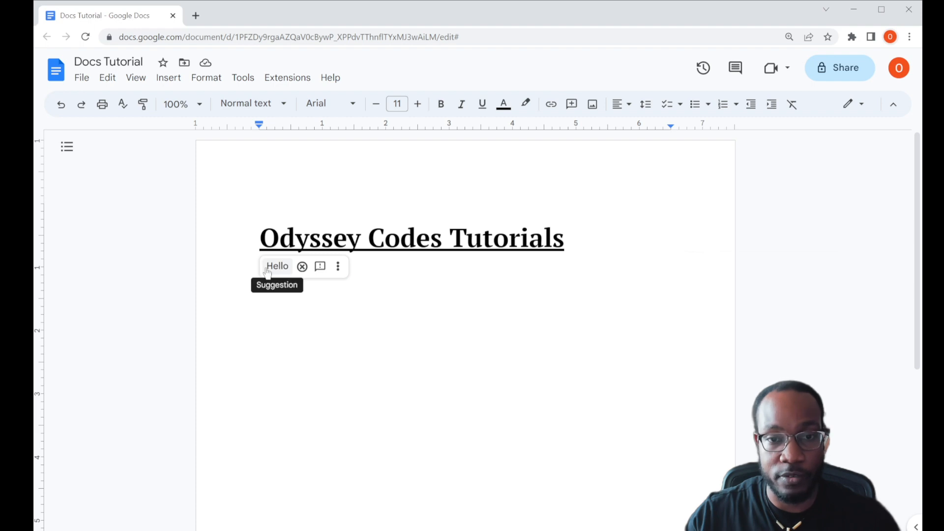
left_click(281, 311)
left_click(260, 284)
left_click(268, 286)
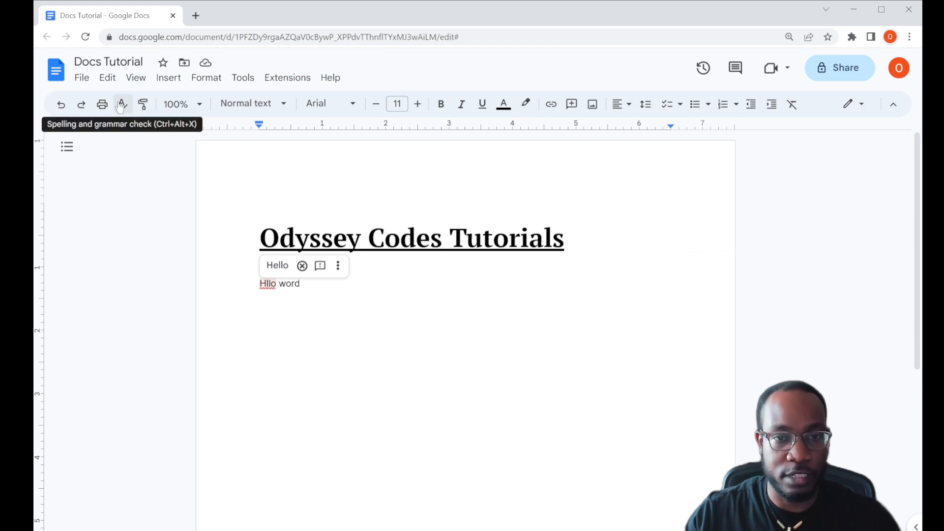
left_click(278, 265)
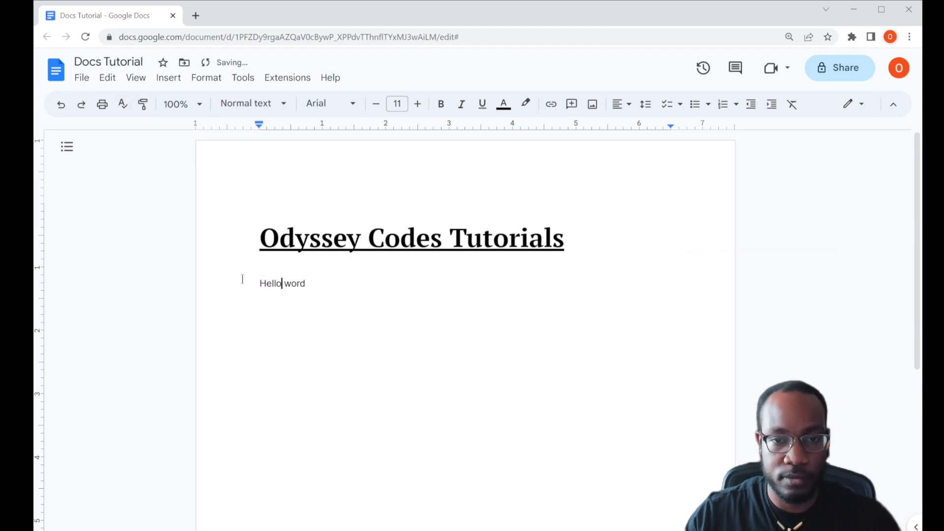
Step: Delete the "Hello word" text and the empty line below the heading
type("l")
left_click(312, 277)
left_click_drag(315, 284, 232, 282)
key("BackSpace")
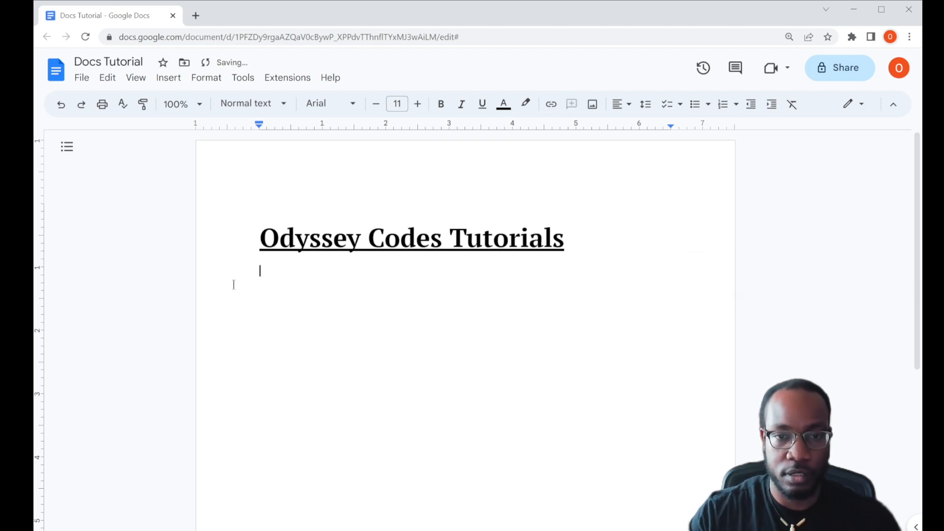
key("BackSpace")
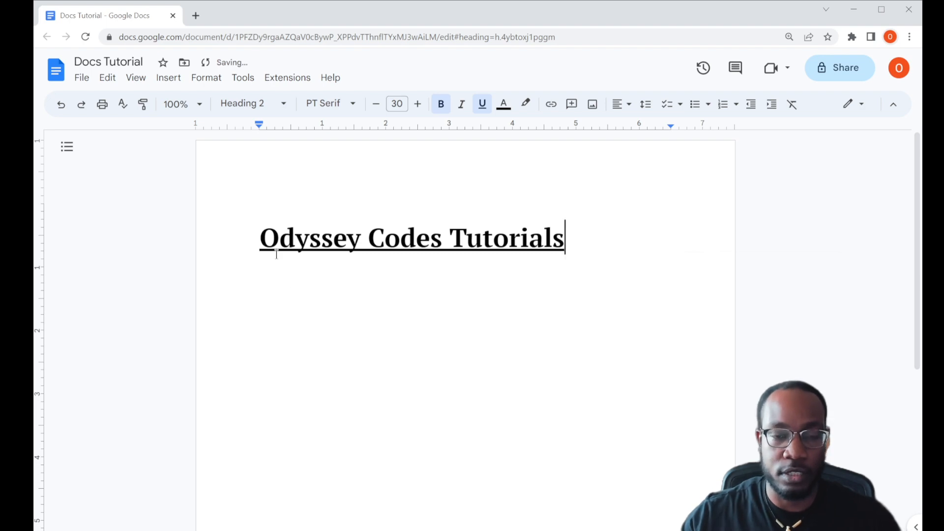
Step: Center-align the heading "Odyssey Codes Tutorials" on the page
left_click_drag(261, 232, 582, 221)
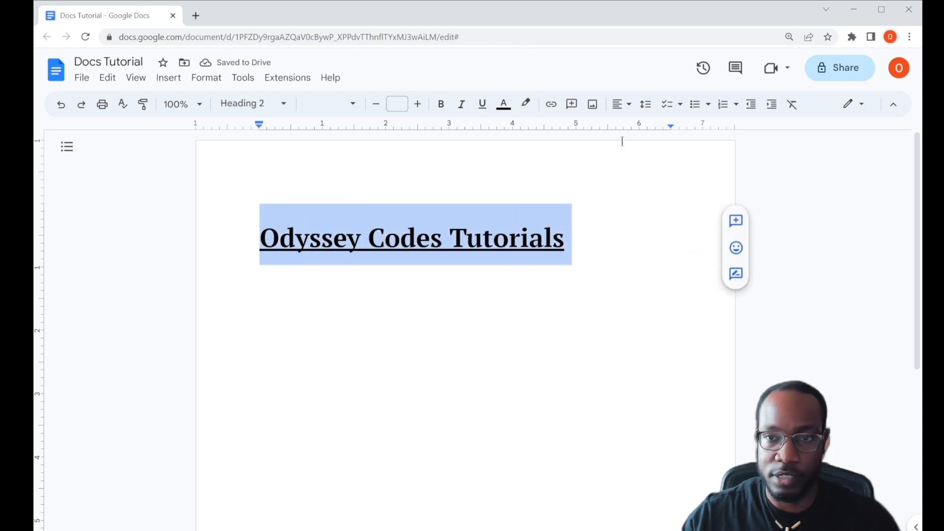
left_click_drag(566, 238, 259, 241)
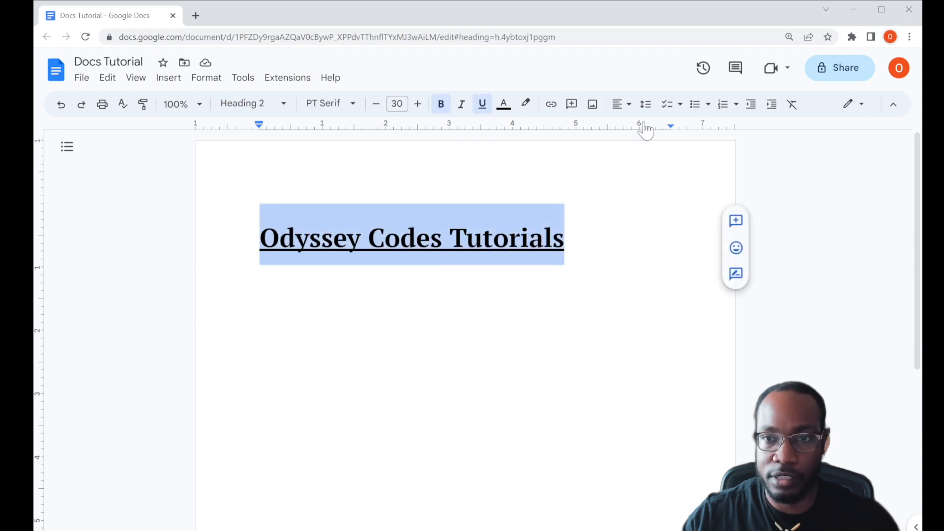
left_click(624, 106)
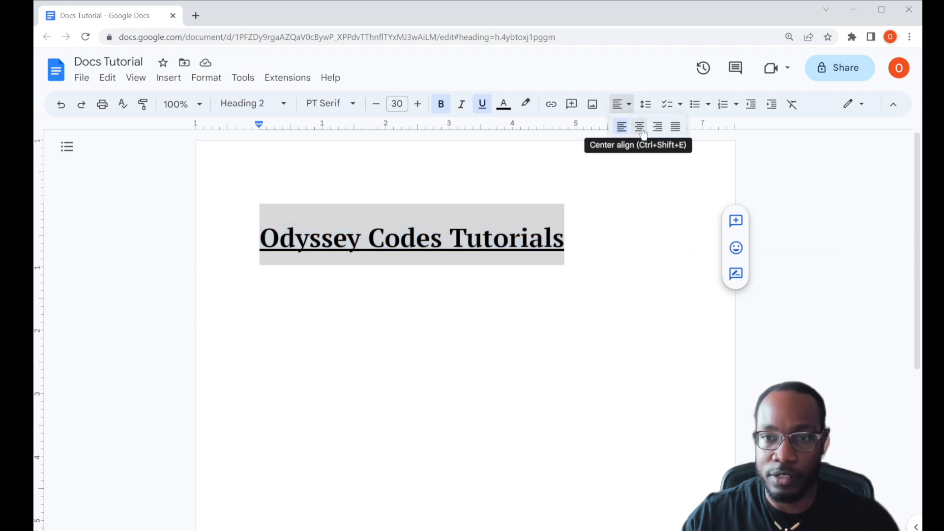
left_click(640, 127)
Step: Try right and justified alignment on the heading, and return it to center alignment
left_click(621, 104)
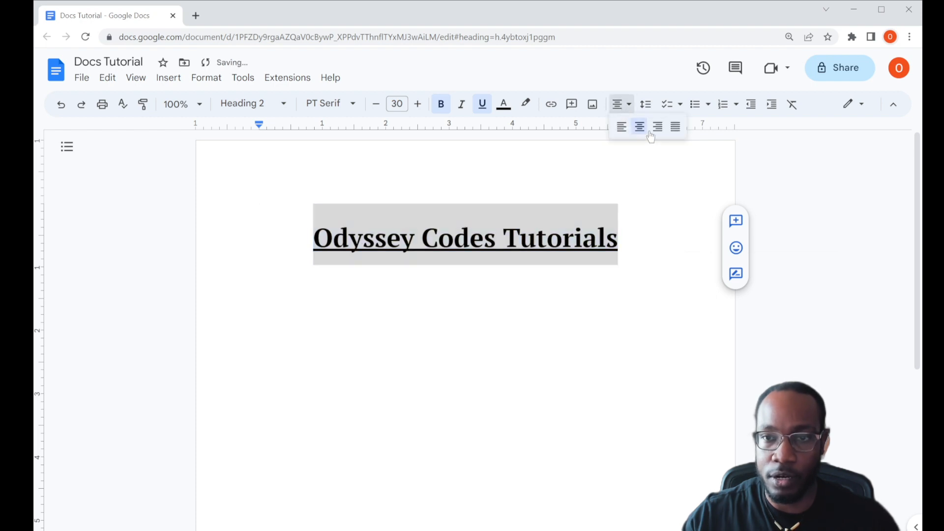
left_click(658, 126)
left_click(621, 104)
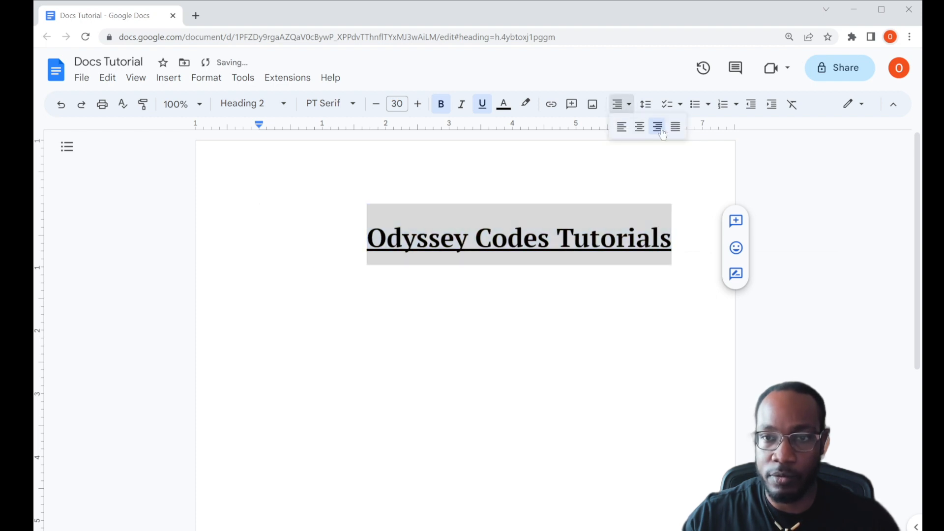
left_click(676, 127)
left_click(619, 104)
left_click(641, 134)
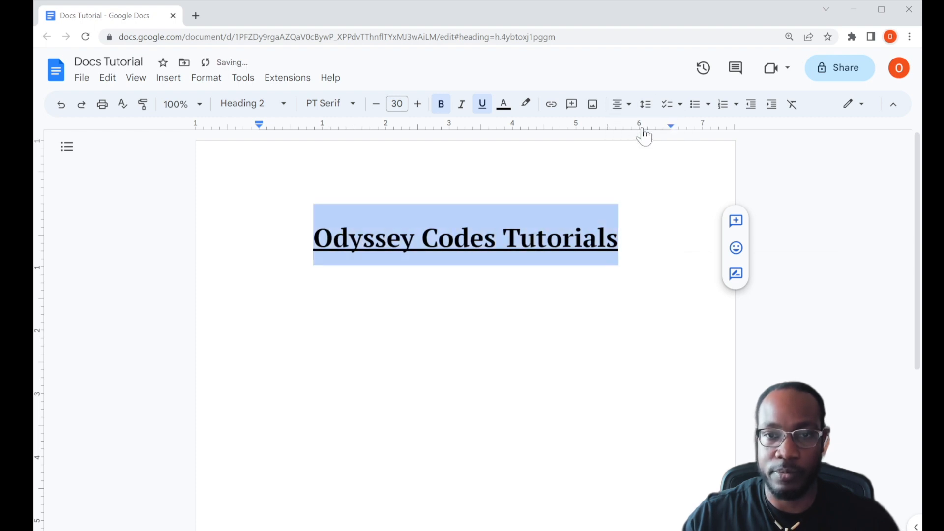
Step: Remove the underline from the heading and increase its font size to 35
left_click(487, 110)
left_click(418, 105)
left_click(418, 105)
left_click(418, 105)
left_click(418, 106)
left_click(419, 105)
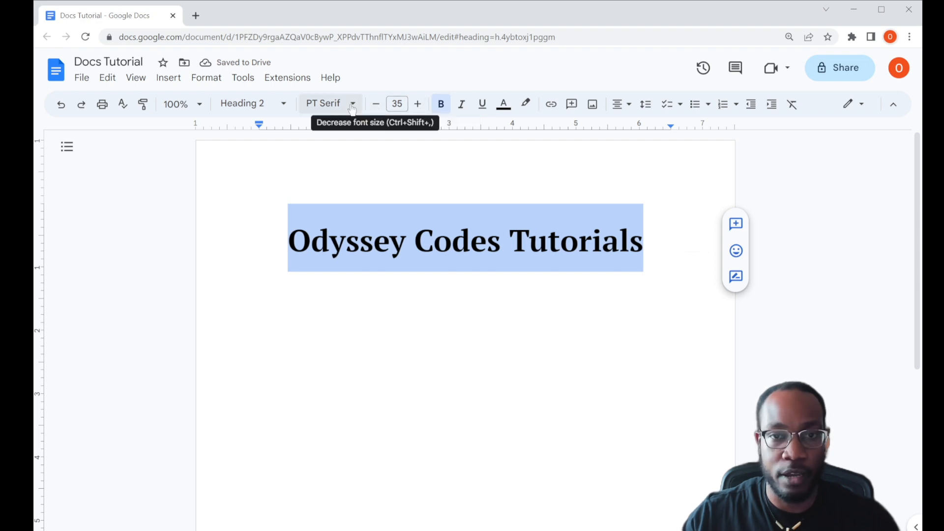
Step: Change the heading's font to Montserrat in the Extra Bold weight
left_click(335, 105)
mouse_move(343, 212)
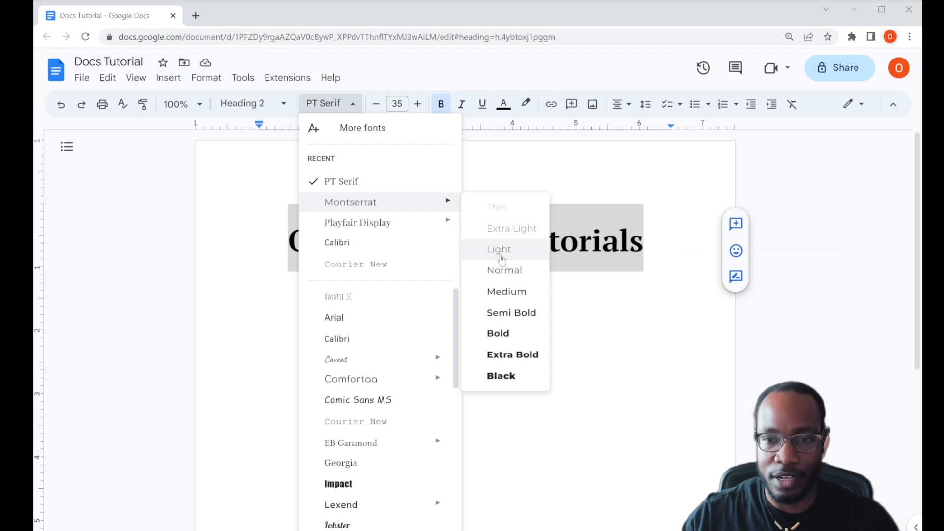
left_click(503, 353)
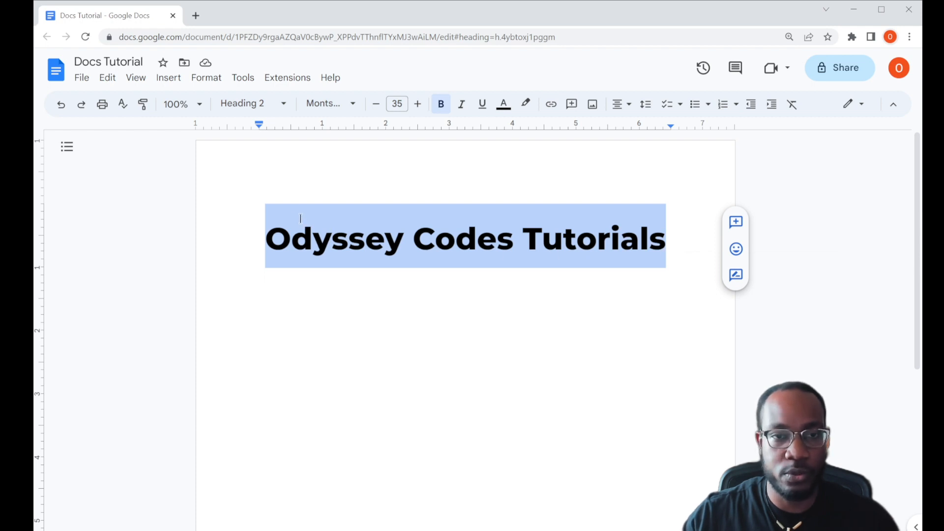
Step: Apply the Title paragraph style to the selected heading, and reapply it once more
left_click(266, 108)
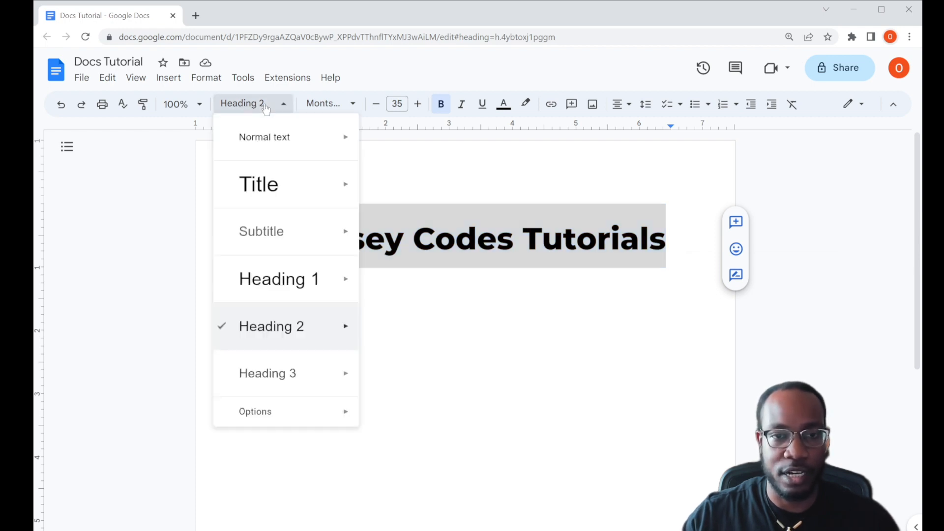
mouse_move(260, 150)
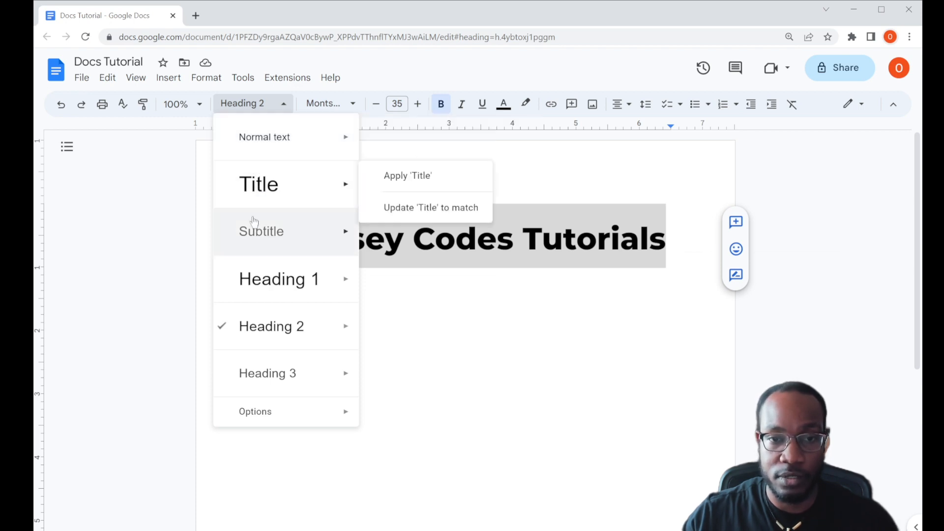
mouse_move(276, 234)
mouse_move(251, 184)
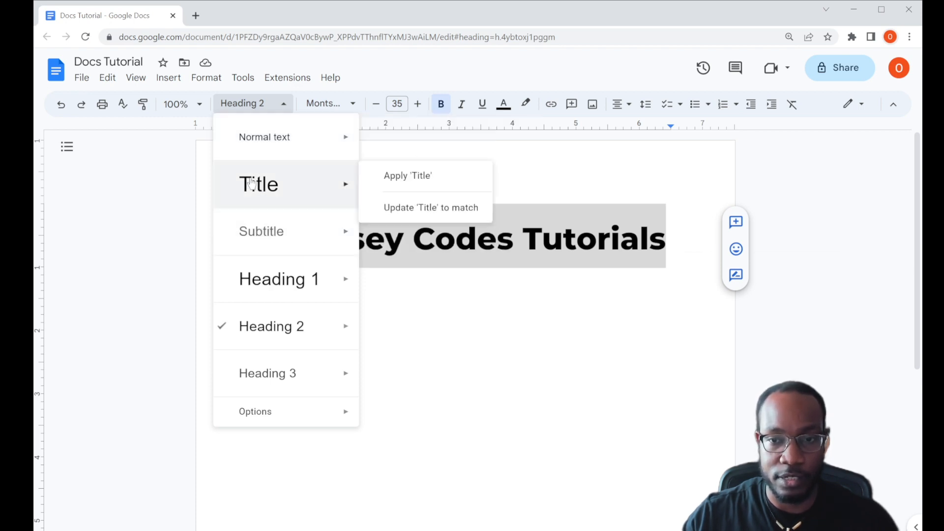
mouse_move(261, 292)
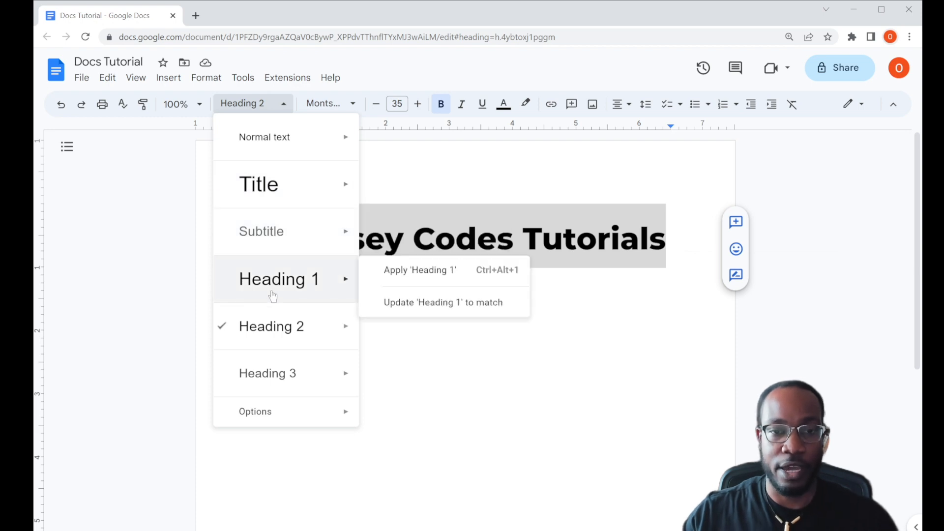
mouse_move(247, 327)
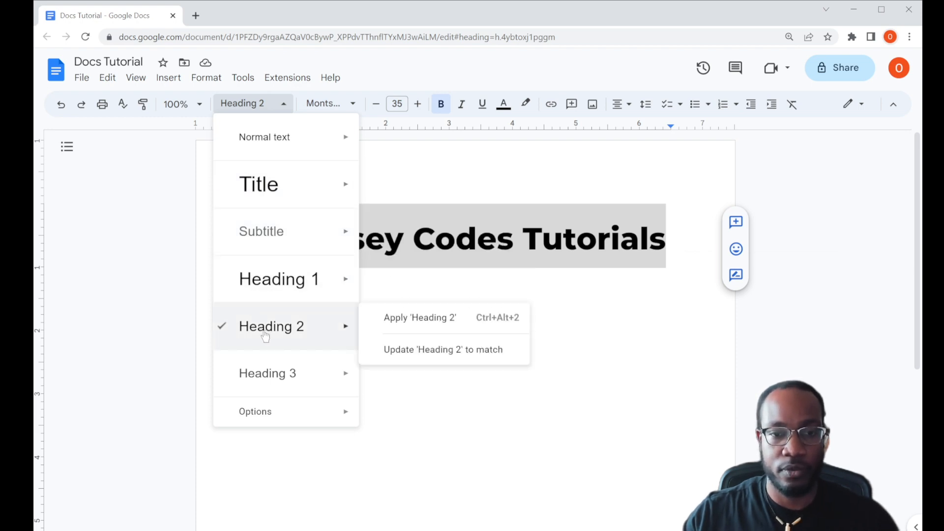
mouse_move(265, 422)
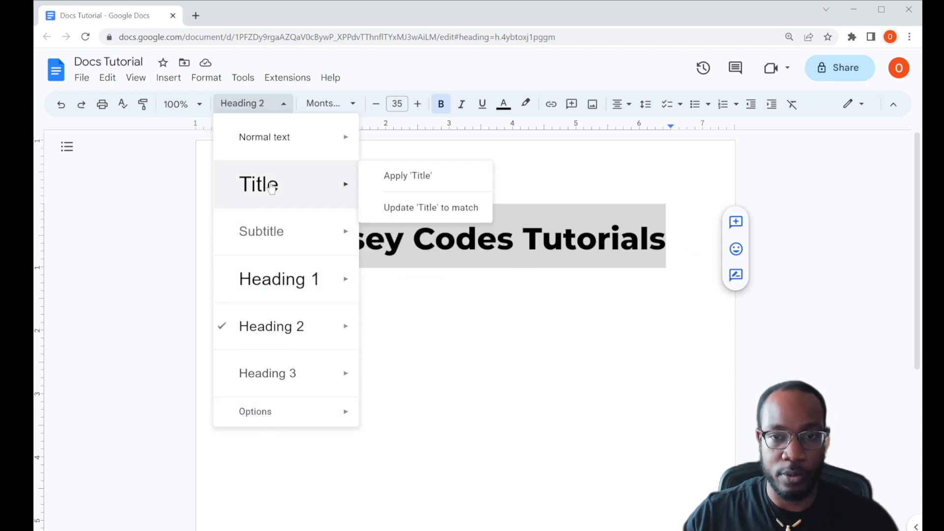
left_click(389, 188)
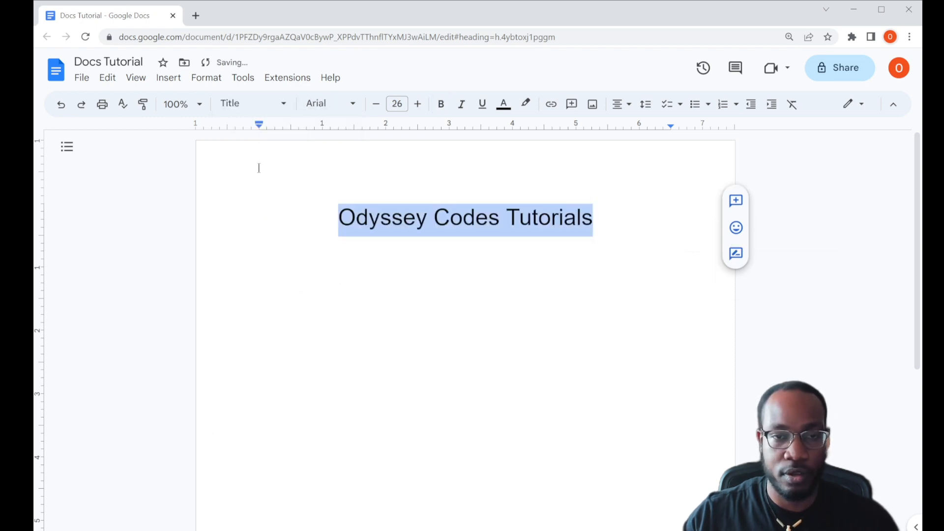
left_click(252, 104)
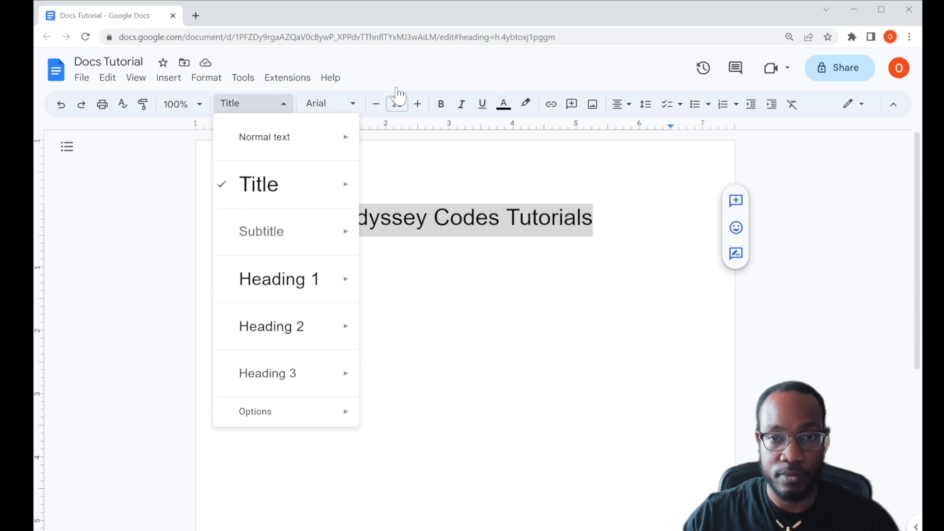
mouse_move(268, 189)
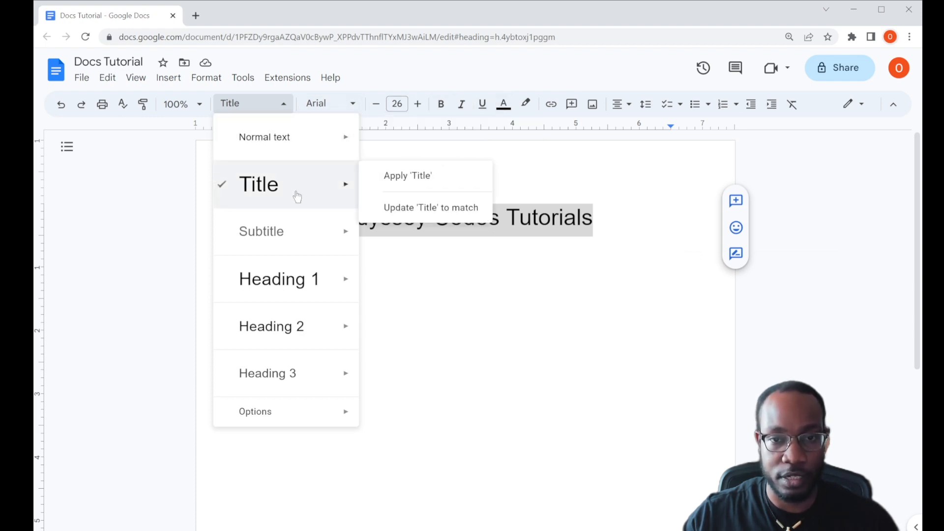
left_click(396, 177)
Step: Change the whole heading's font to PT Serif and increase its size to 32
left_click_drag(533, 220, 262, 207)
left_click(335, 104)
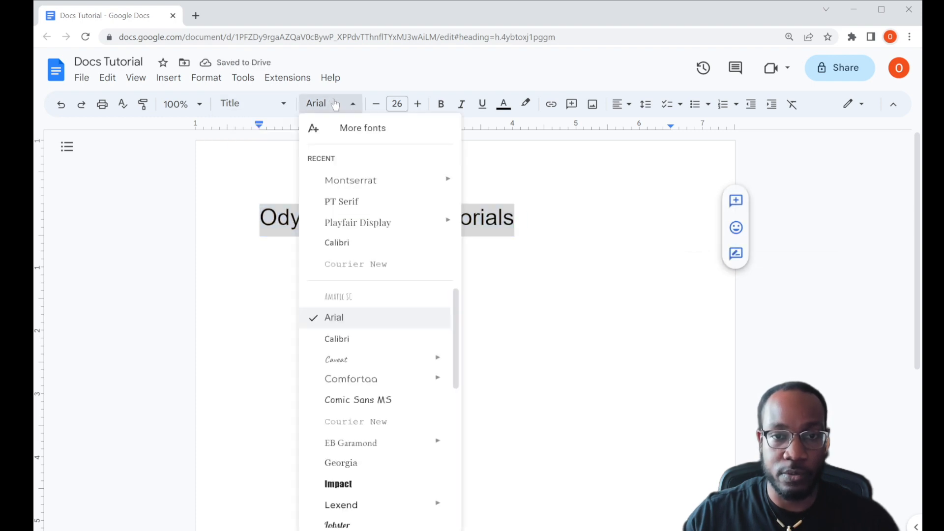
left_click(363, 202)
left_click(418, 104)
left_click(418, 104)
left_click(417, 104)
left_click(417, 104)
left_click(418, 104)
left_click(418, 104)
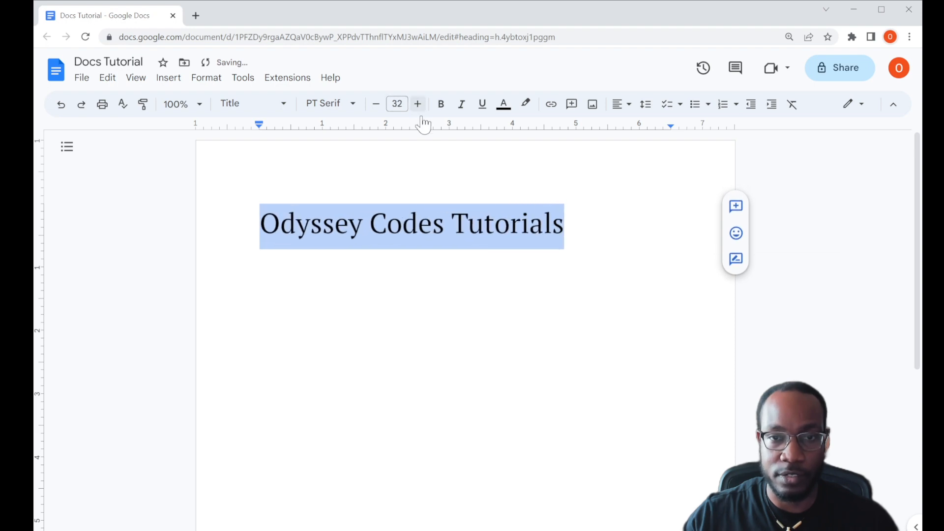
Step: Center-align the heading on the page and make it bold
left_click(621, 104)
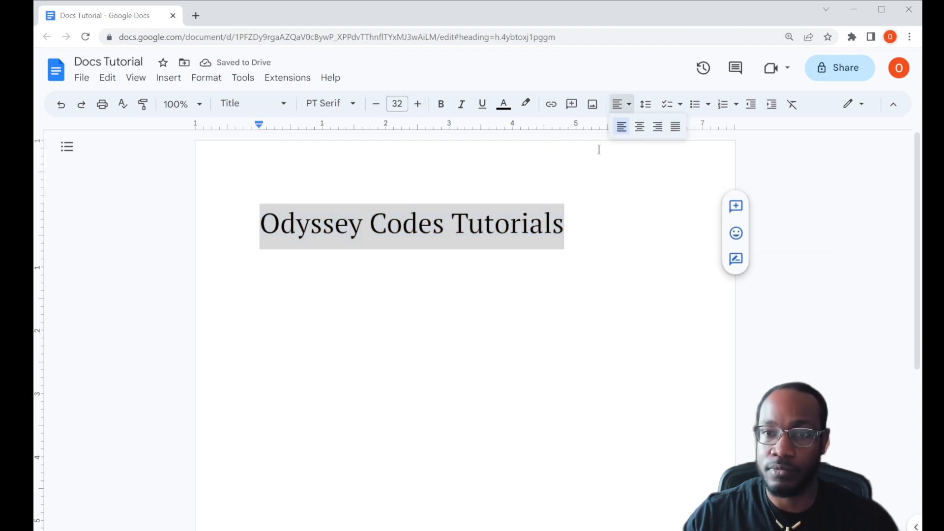
left_click(640, 127)
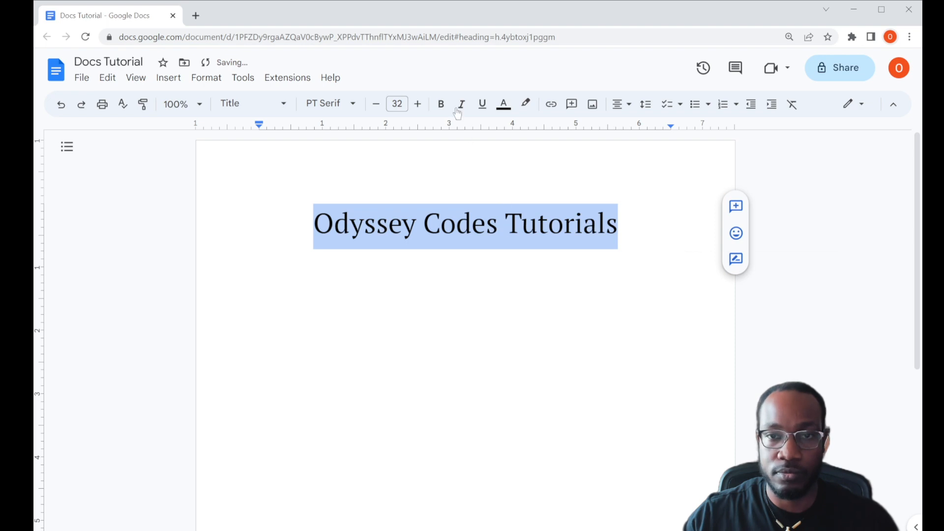
left_click(441, 105)
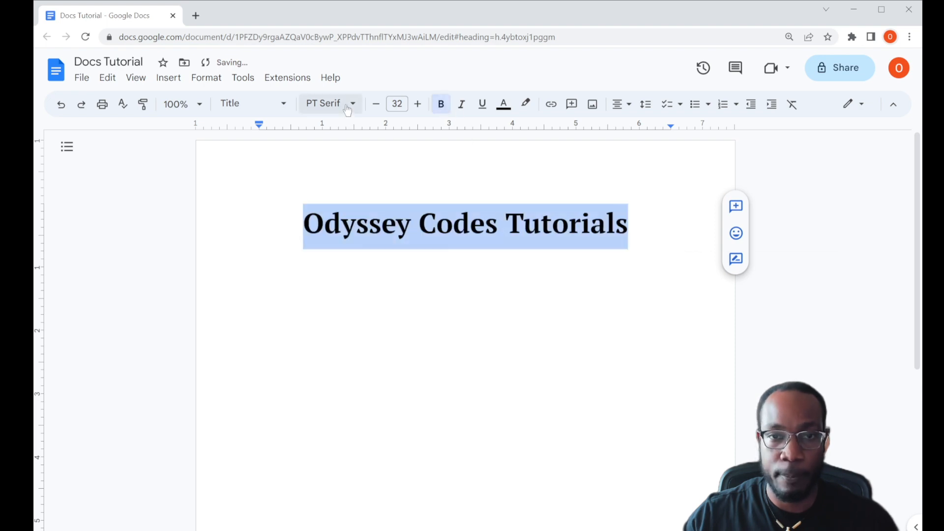
Step: Examine the weight variants offered for the Playfair Display and Montserrat fonts
left_click(329, 103)
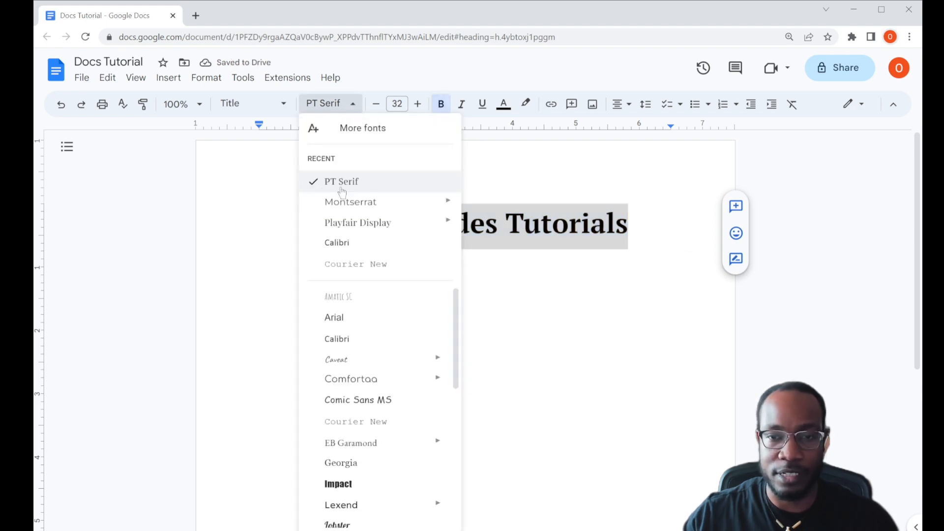
mouse_move(436, 221)
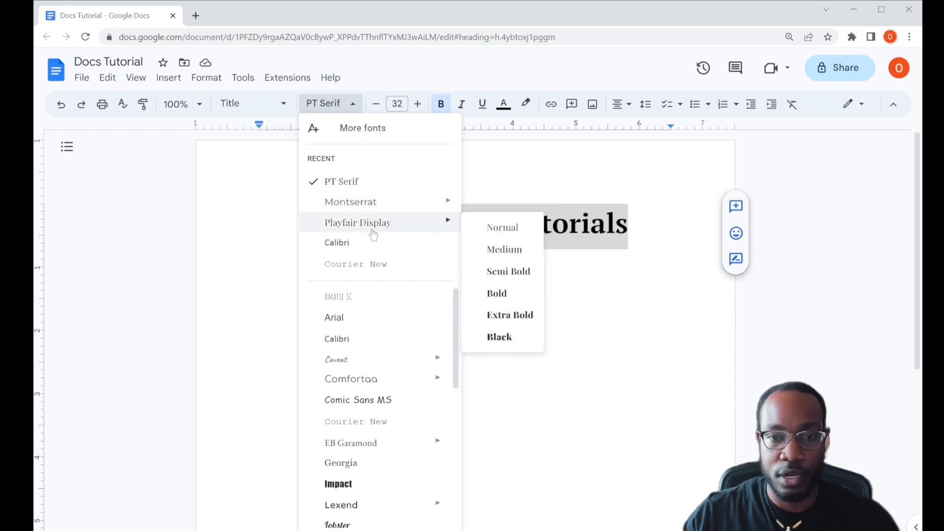
mouse_move(379, 206)
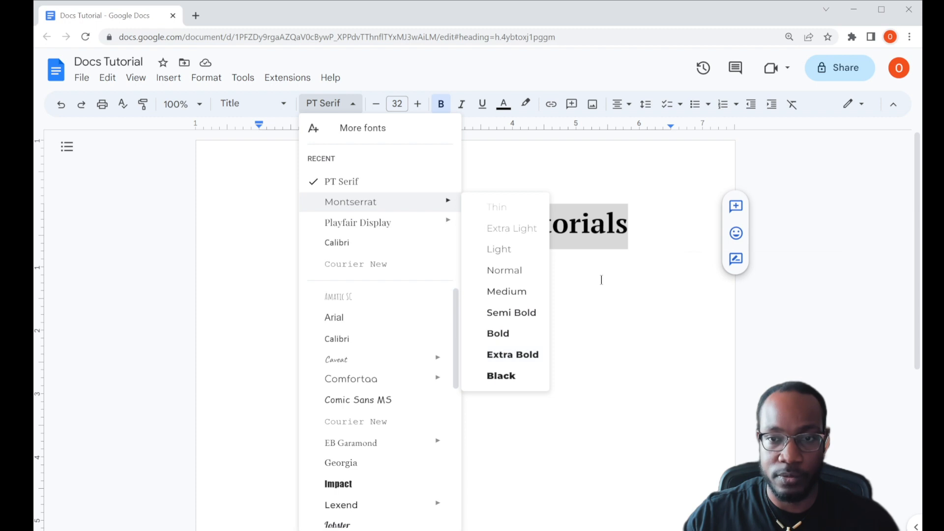
left_click(616, 232)
double_click(640, 218)
left_click(564, 226)
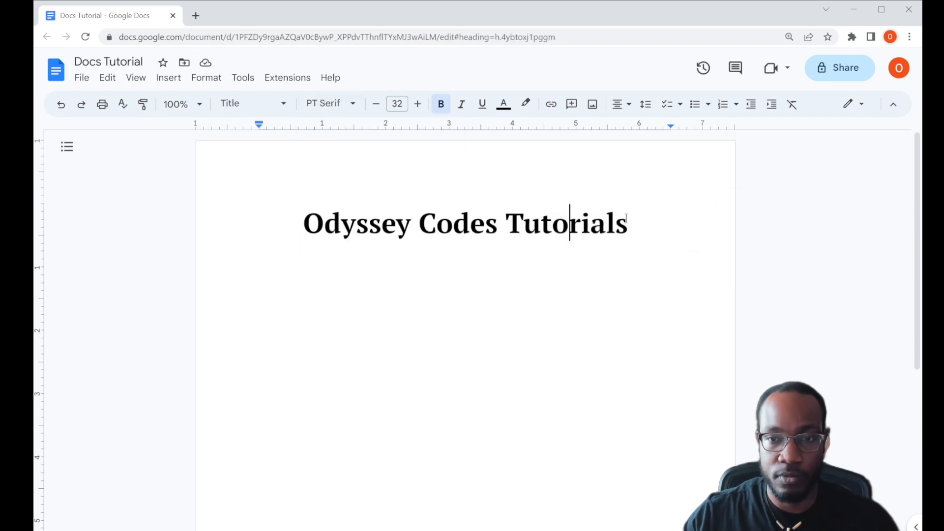
left_click(625, 225)
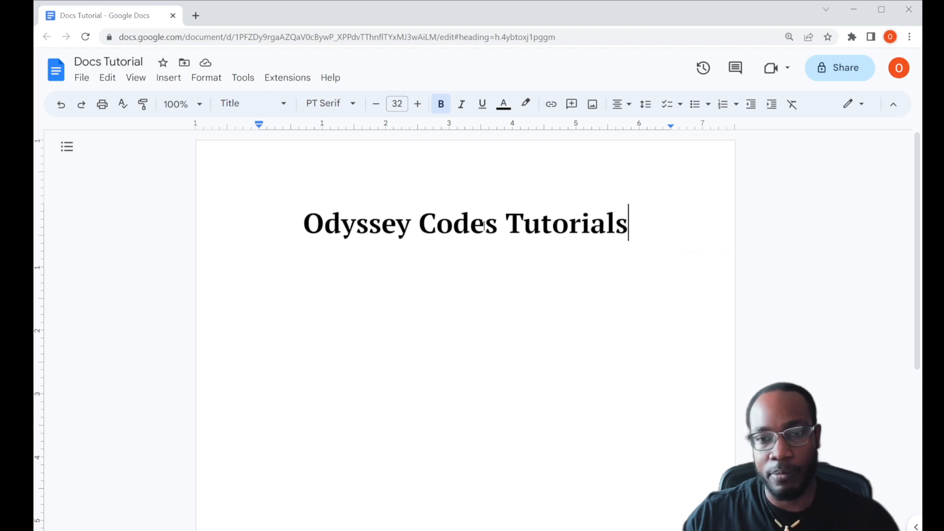
Step: Add the comment "Should we replace this word?" to the word "Tutorials" in the heading
left_click_drag(505, 219, 633, 236)
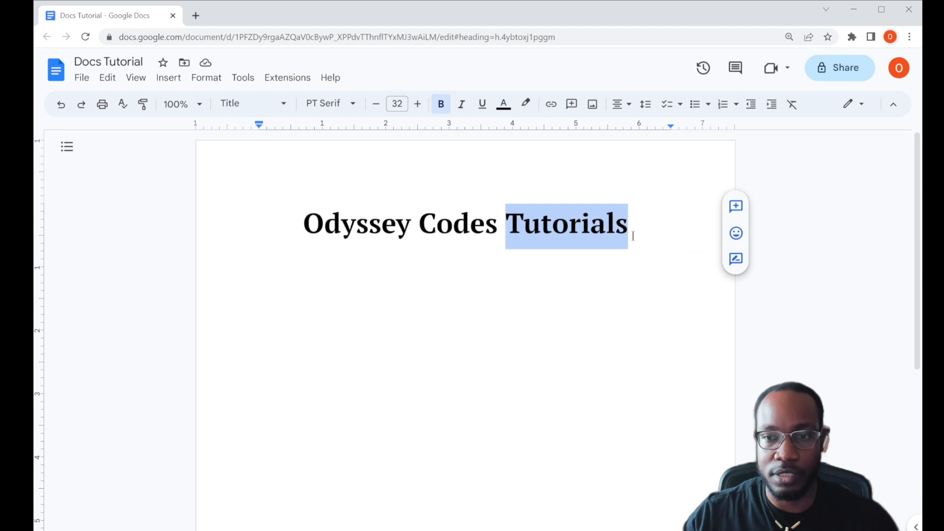
left_click_drag(630, 224, 511, 224)
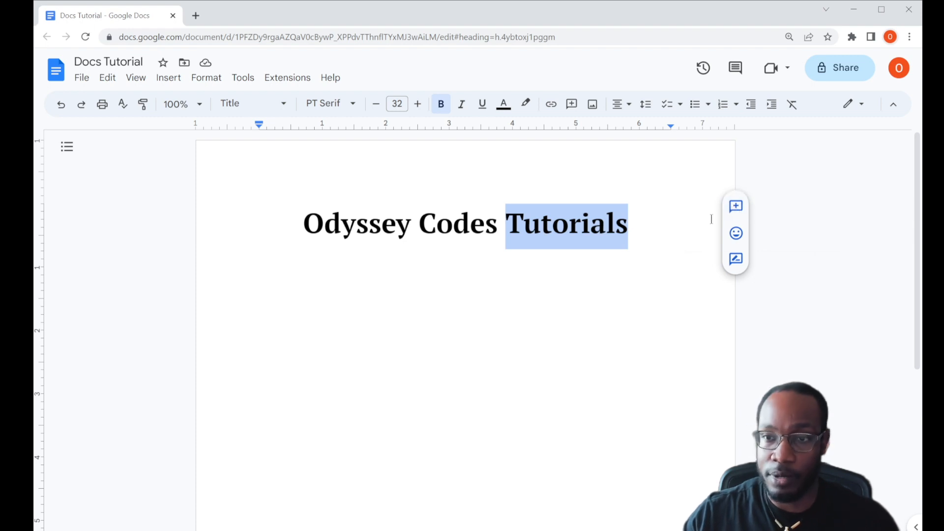
left_click(736, 206)
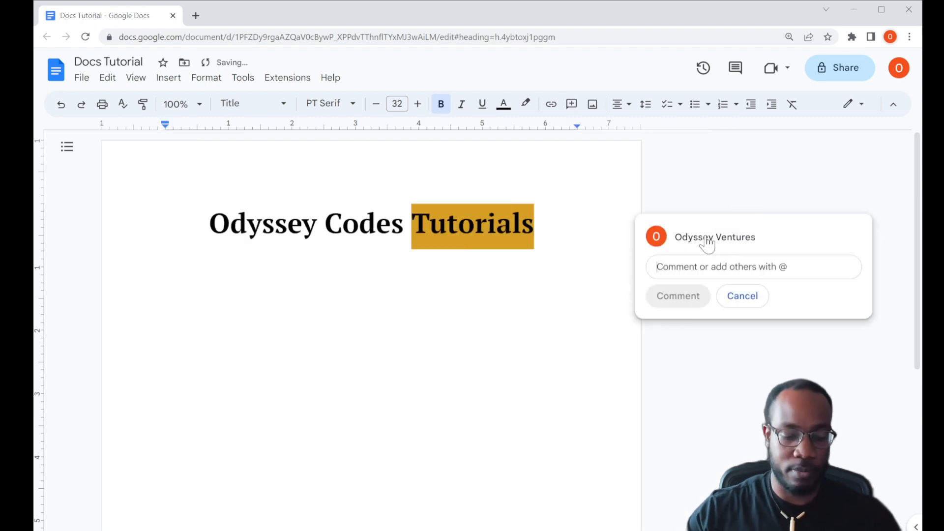
mouse_move(708, 242)
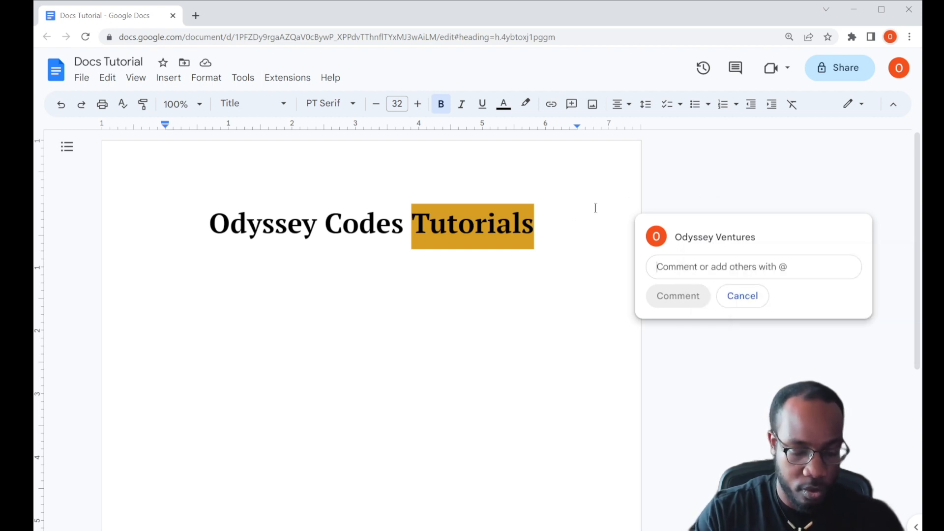
type("D")
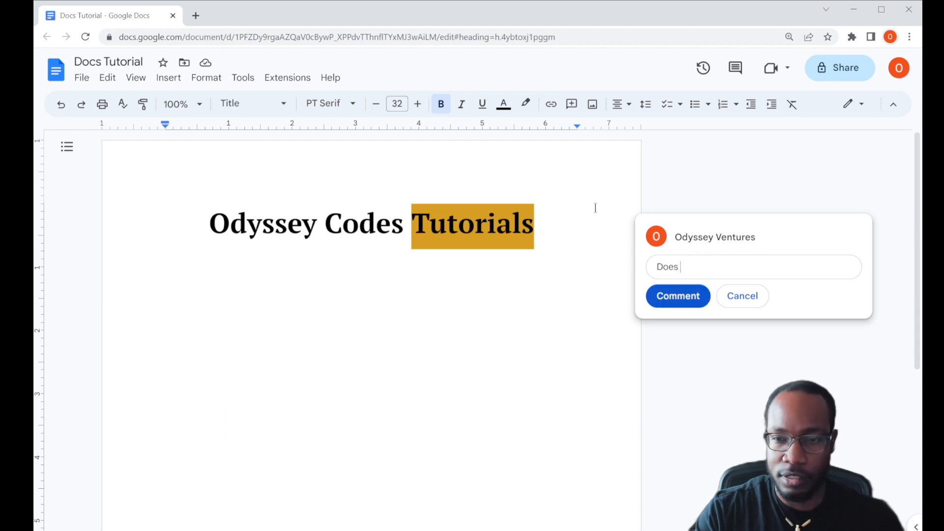
key("BackSpace")
type("Should we replace this word")
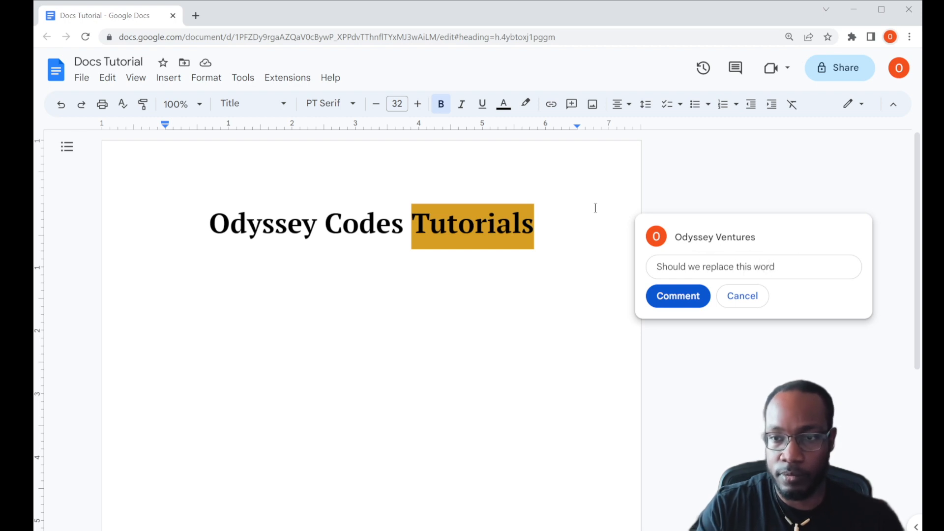
left_click(678, 296)
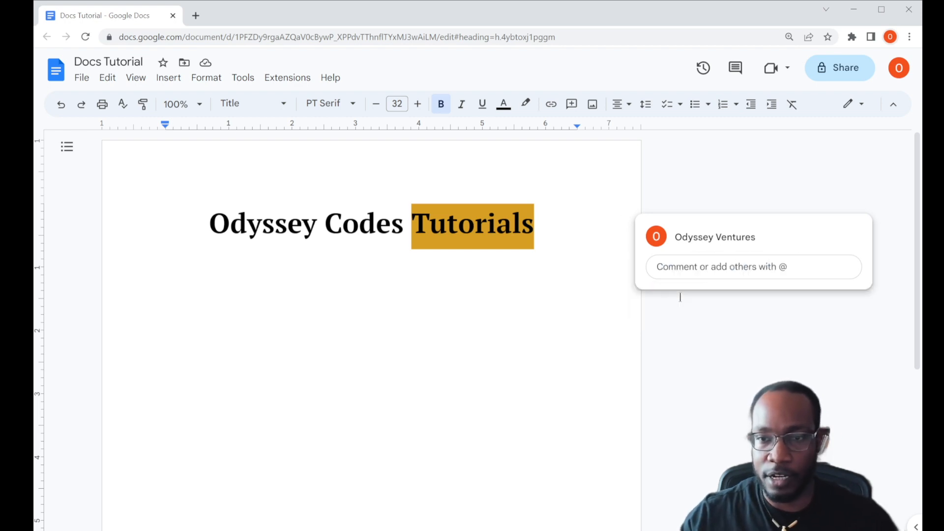
left_click(443, 281)
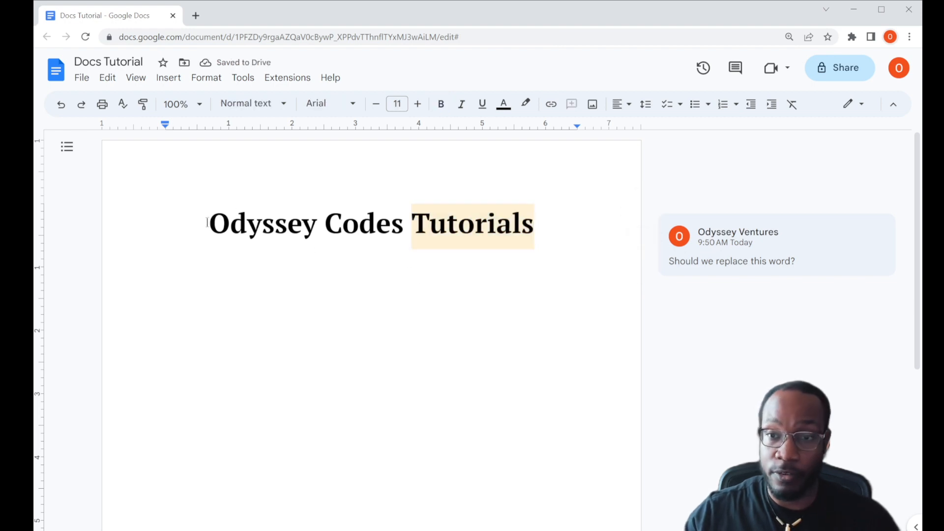
Step: Add a grinning face emoji reaction to the words "Odyssey Codes" in the heading
left_click_drag(208, 223, 533, 224)
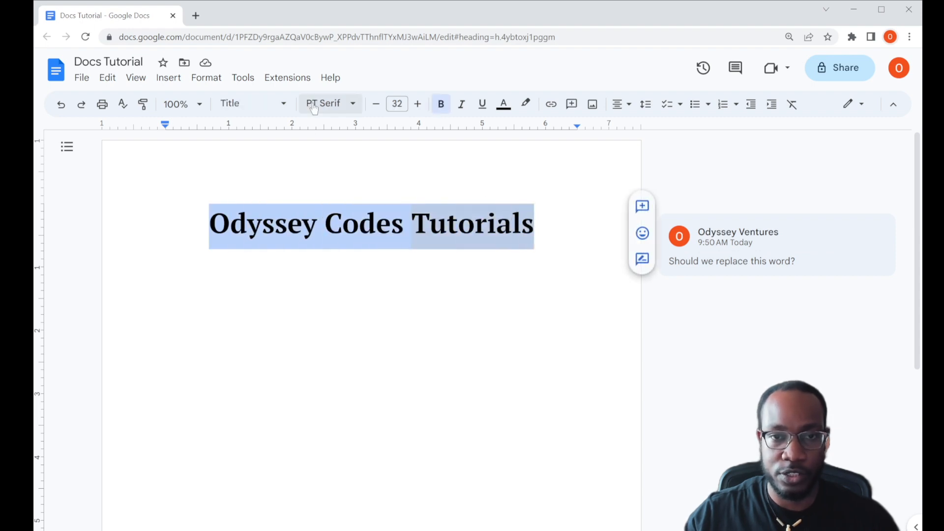
left_click(318, 223)
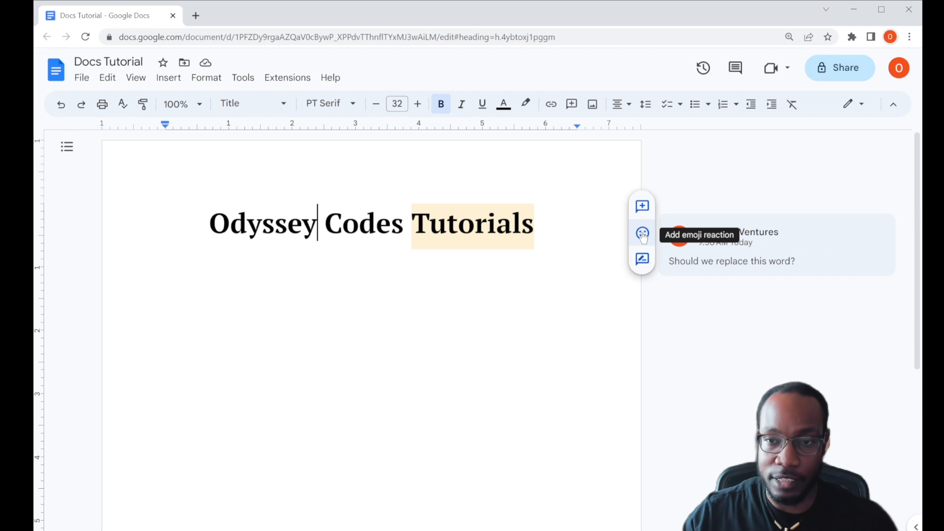
left_click_drag(404, 224, 210, 225)
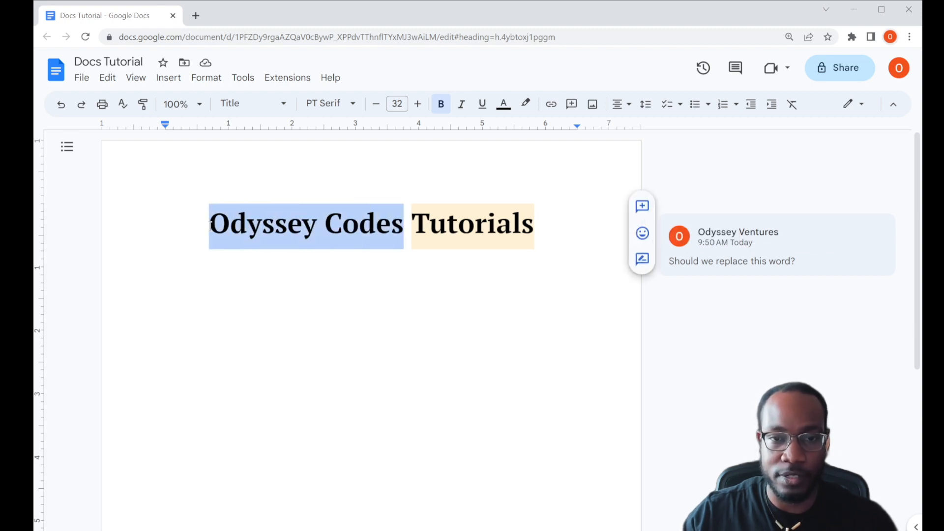
left_click(641, 241)
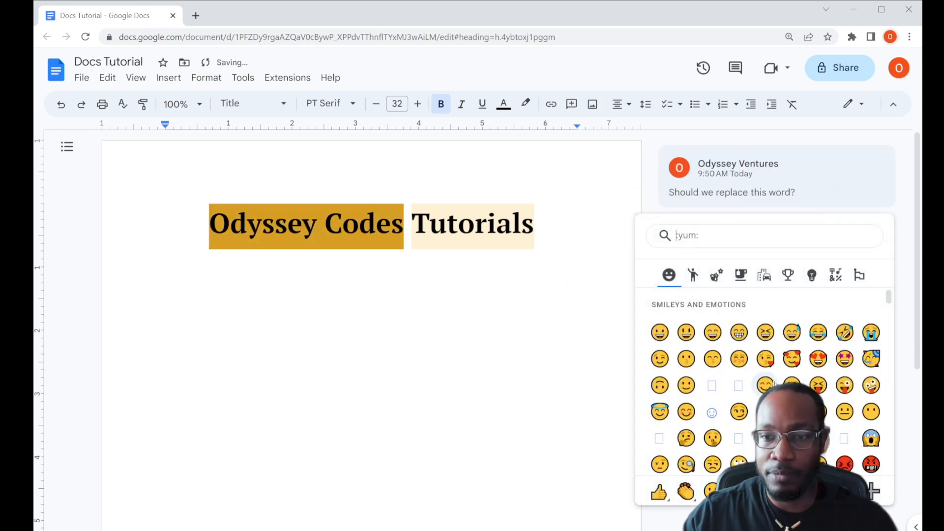
left_click(660, 332)
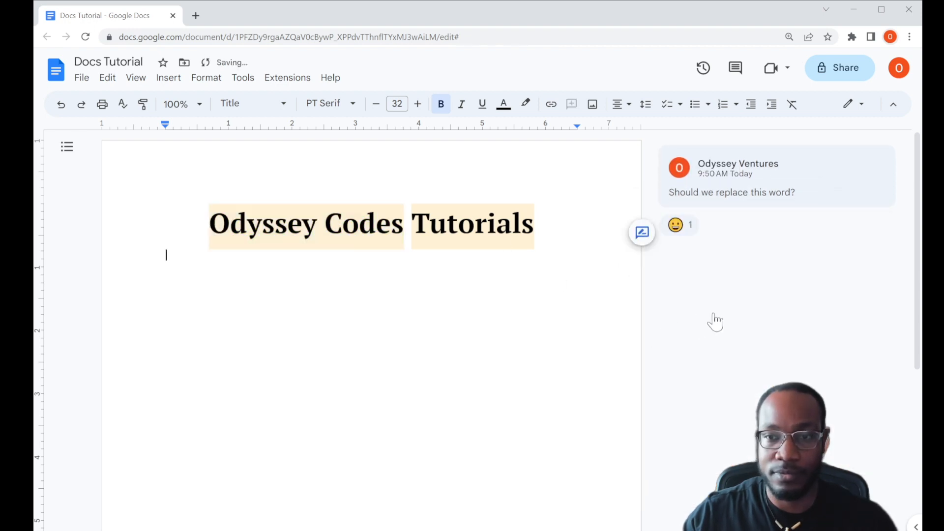
Step: Add a thumbs-up emoji reaction alongside the existing one on the words "Odyssey Codes" in the heading
left_click(661, 231)
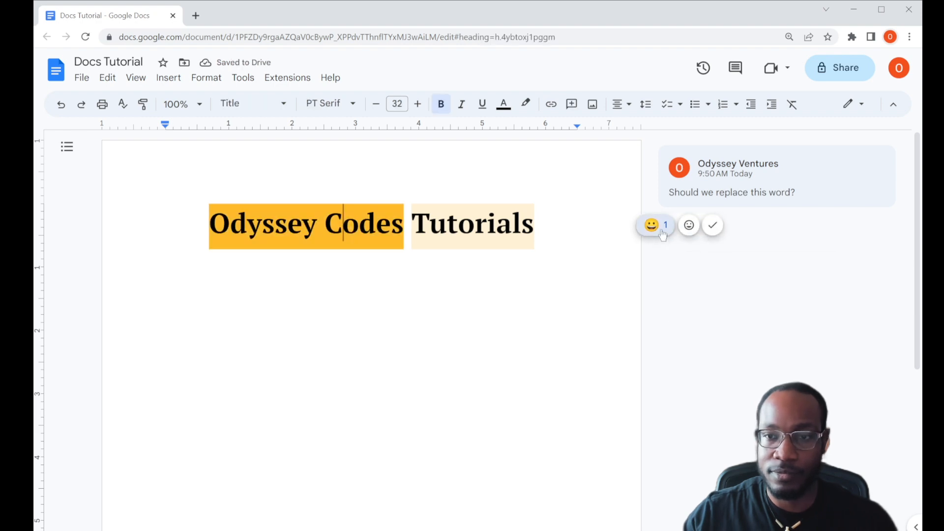
left_click(690, 226)
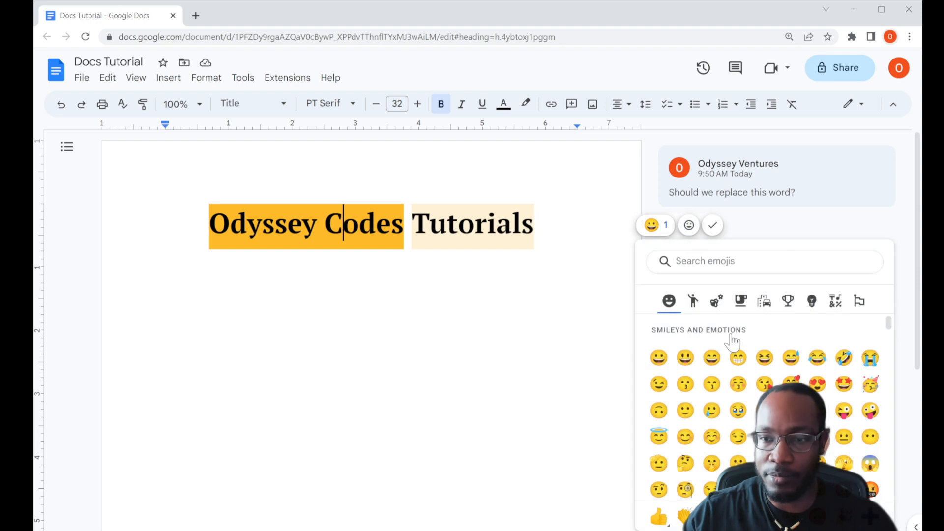
scroll(686, 374, "down", 2)
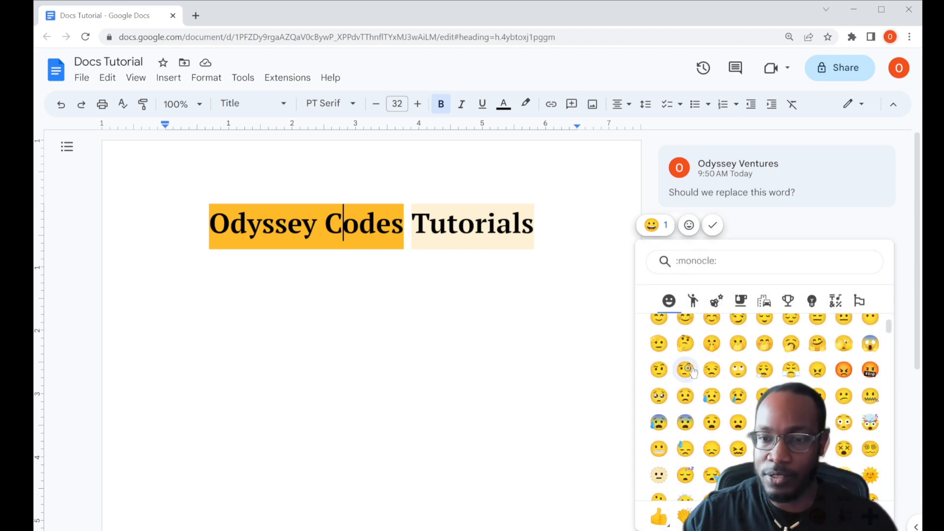
left_click(663, 519)
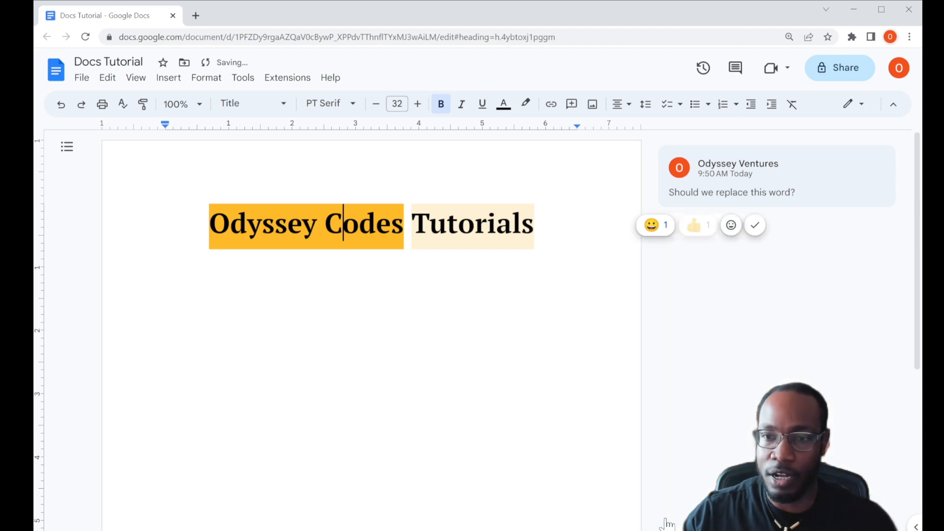
left_click(730, 289)
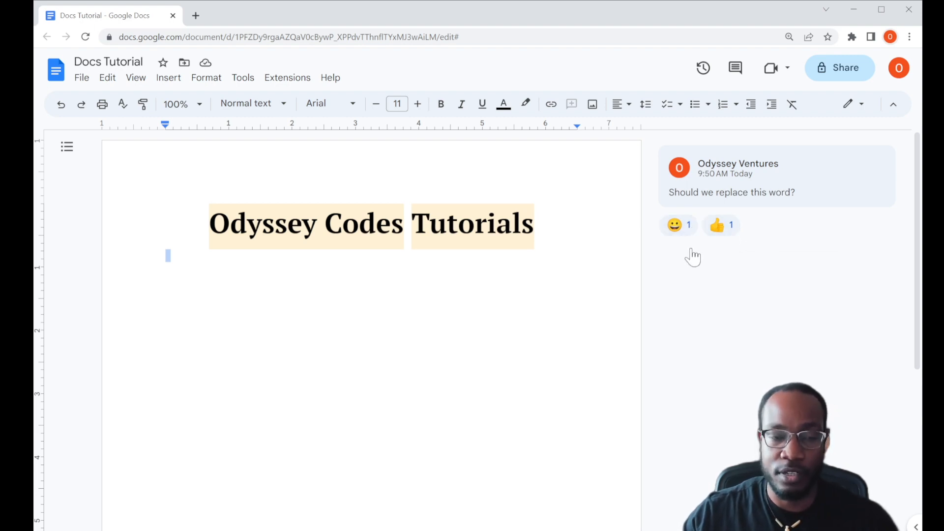
Step: Resolve the emoji reactions on the words "Odyssey Codes"
left_click(727, 229)
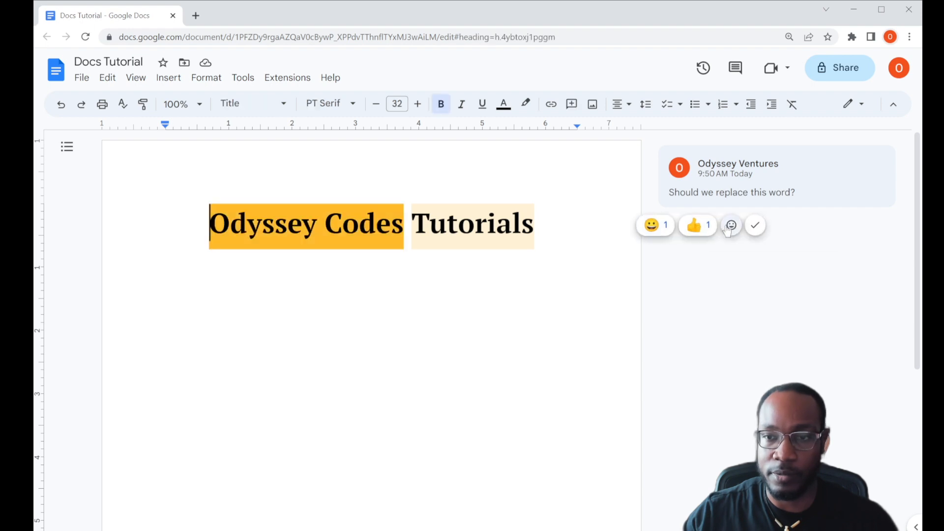
left_click(755, 225)
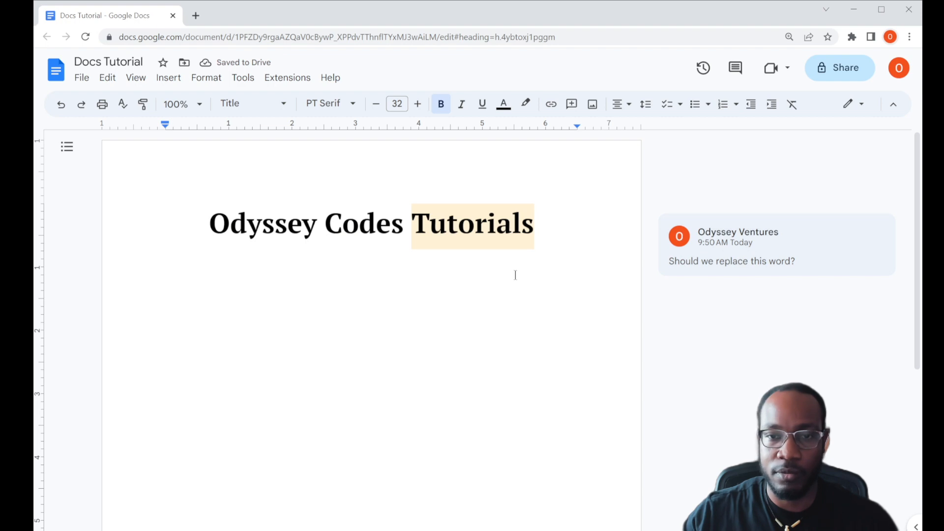
Step: Switch the document to Suggesting mode and suggest deleting the word "Tutorials" from the heading
left_click_drag(415, 228, 528, 226)
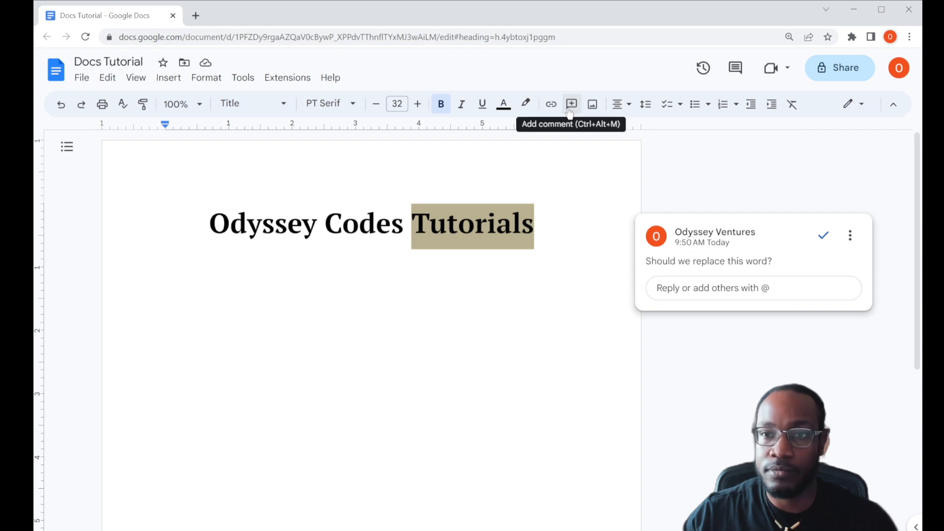
left_click(860, 106)
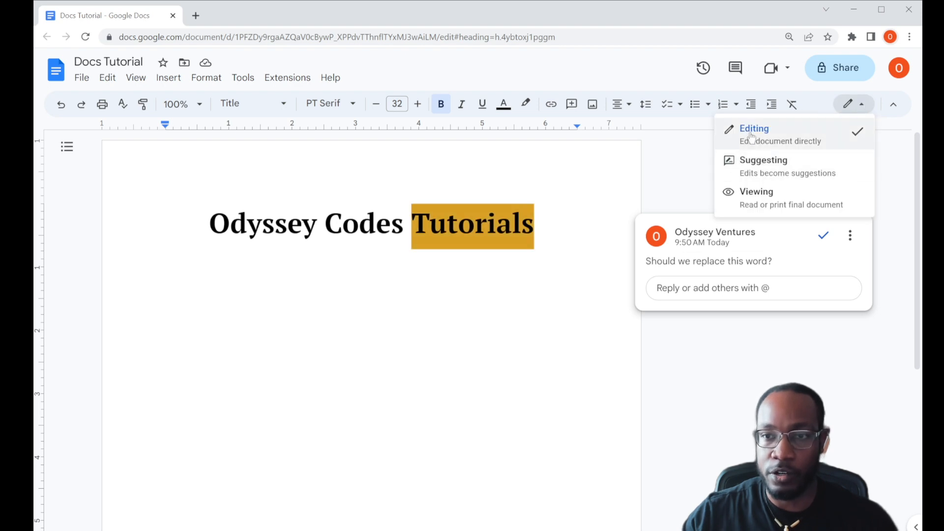
left_click(795, 173)
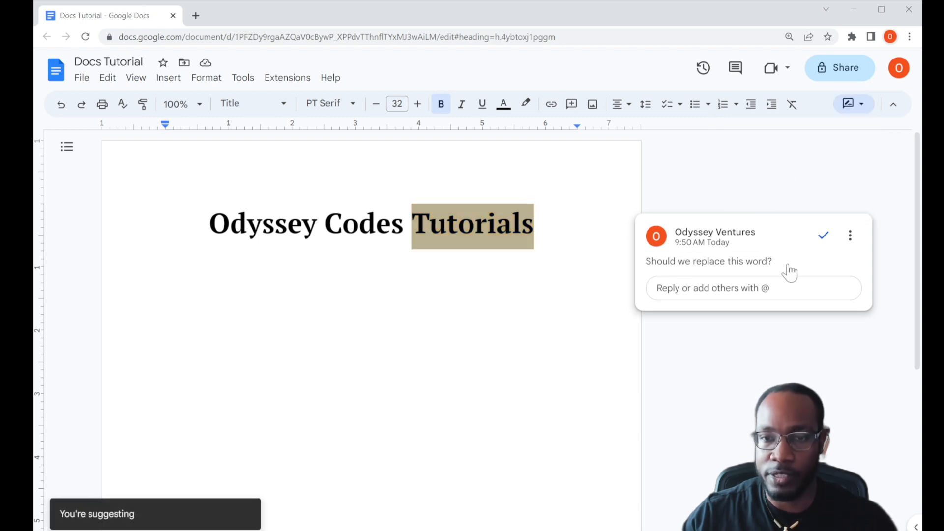
left_click_drag(411, 227, 541, 221)
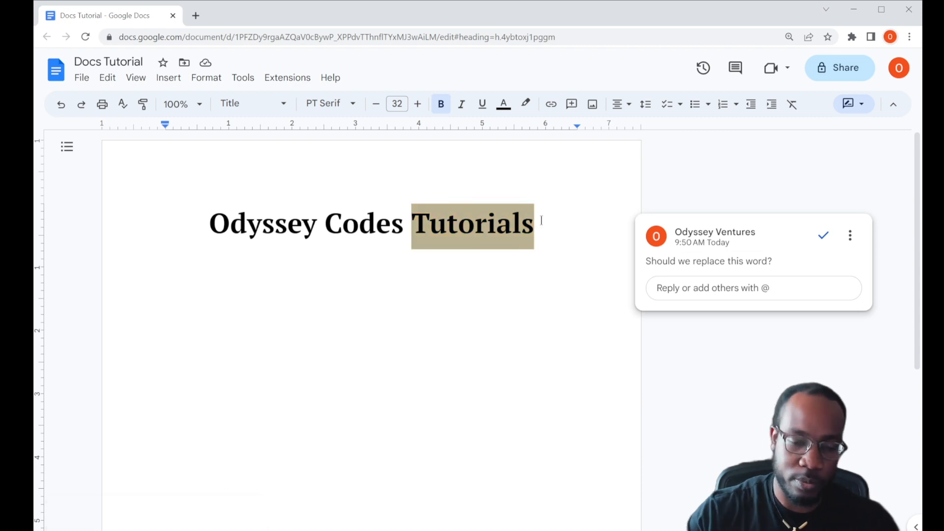
key("BackSpace")
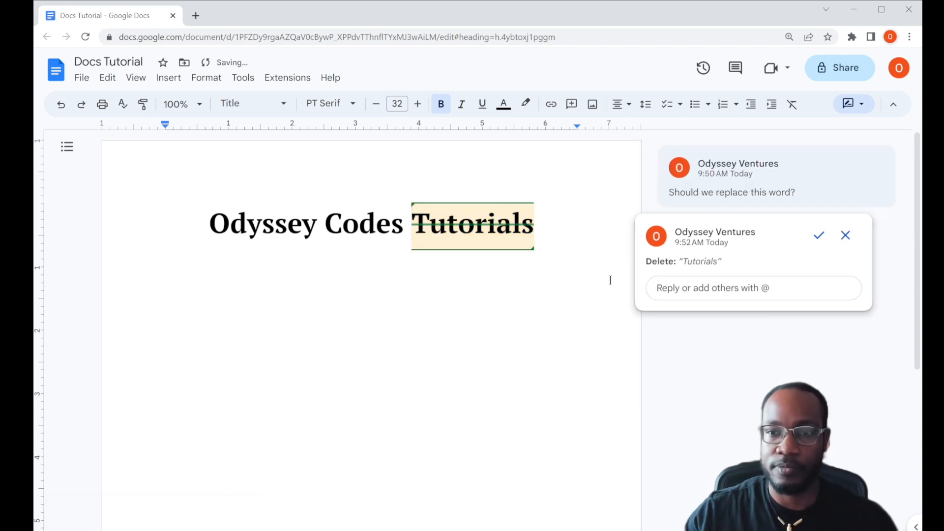
left_click(748, 379)
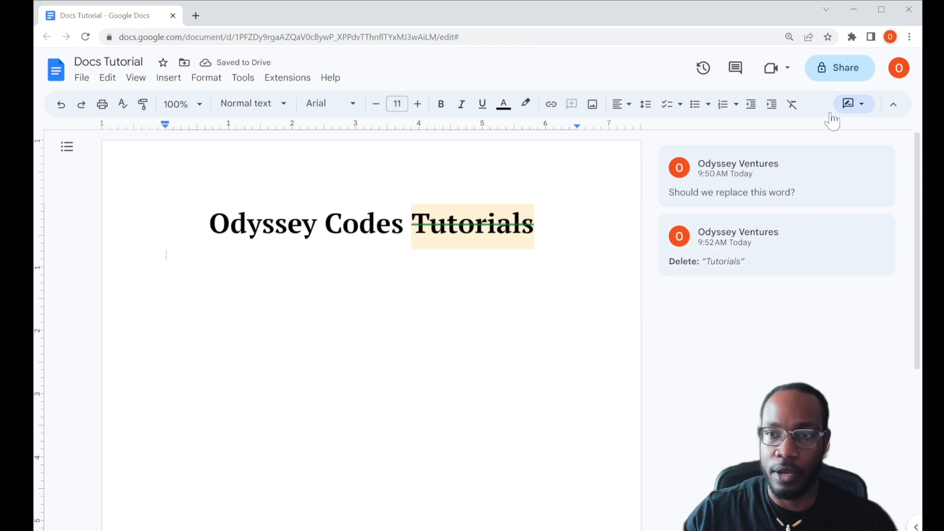
Step: Return the document to Editing mode and accept the suggested deletion of the word "Tutorials"
left_click(855, 104)
left_click(818, 138)
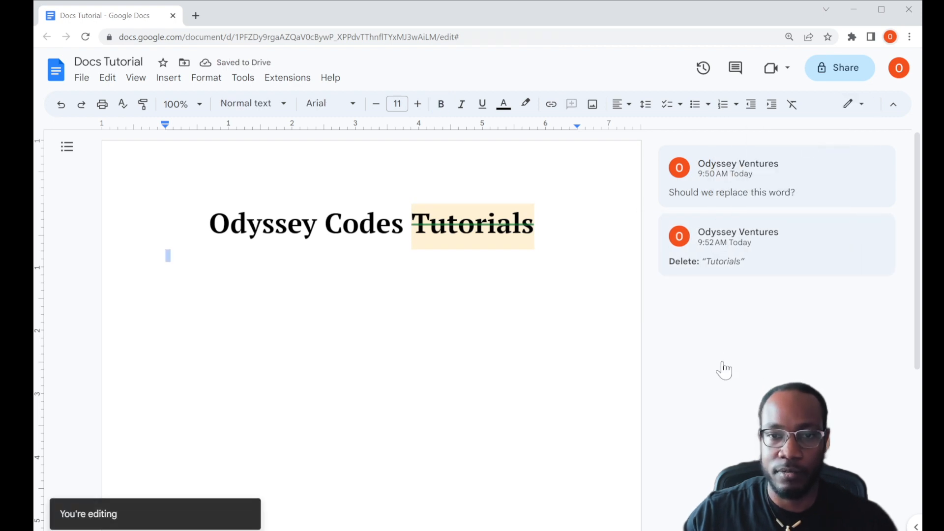
left_click(326, 224)
left_click(211, 223)
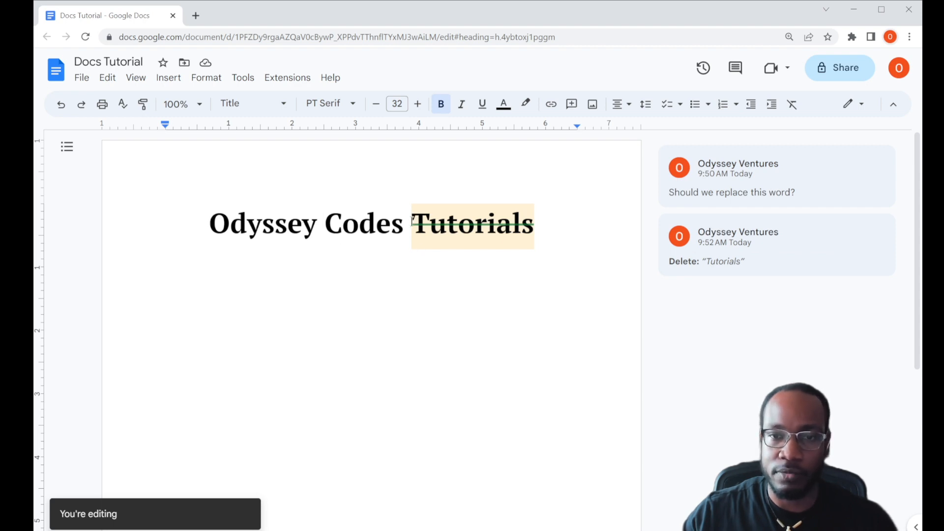
left_click(475, 232)
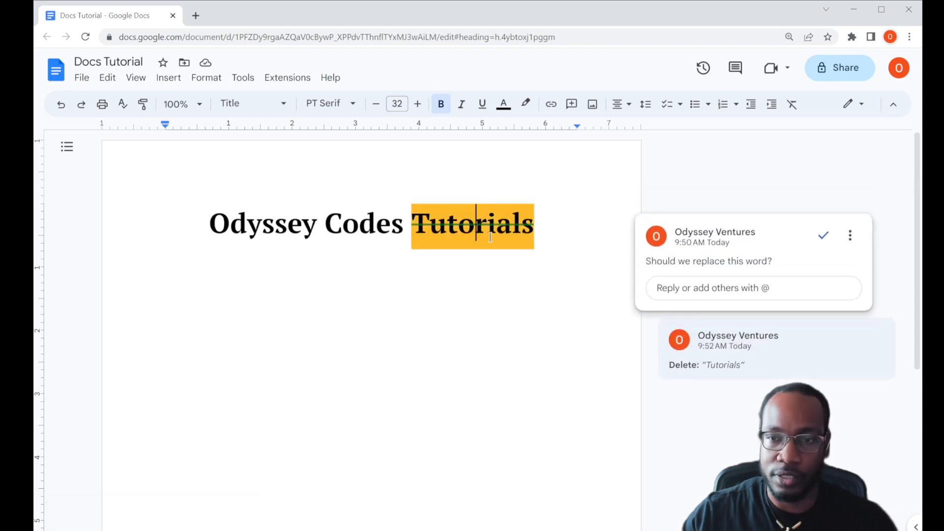
mouse_move(728, 367)
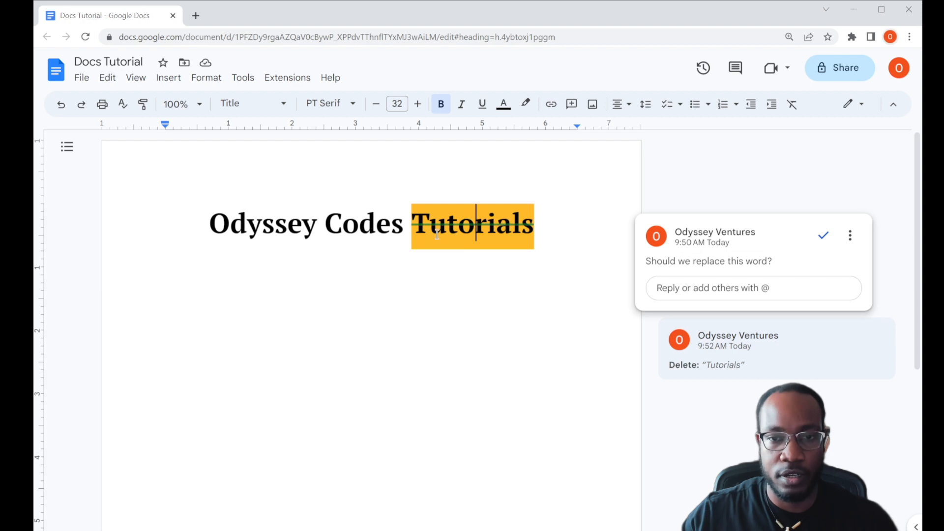
left_click(843, 340)
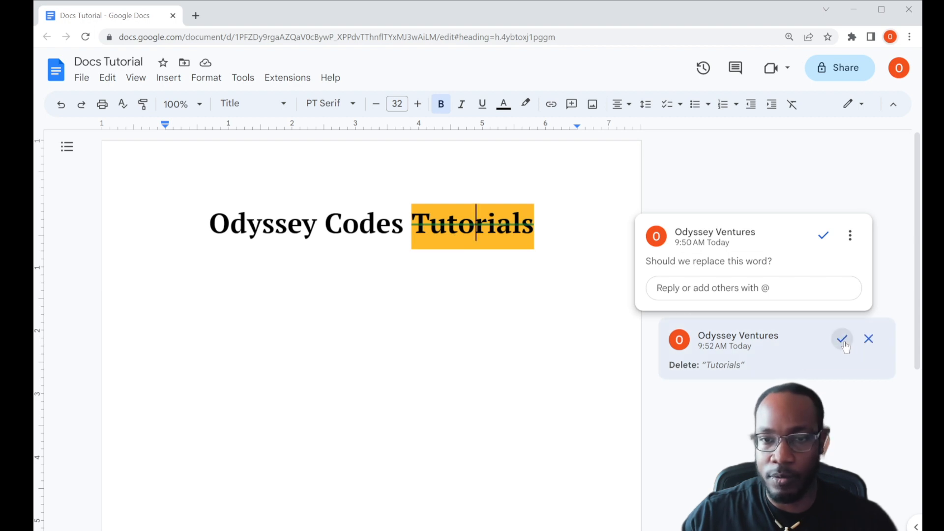
Step: Remove the trailing space after "Odyssey Codes" and enter the text "Youtube Tutorials" on the line below the title
left_click_drag(563, 222, 569, 223)
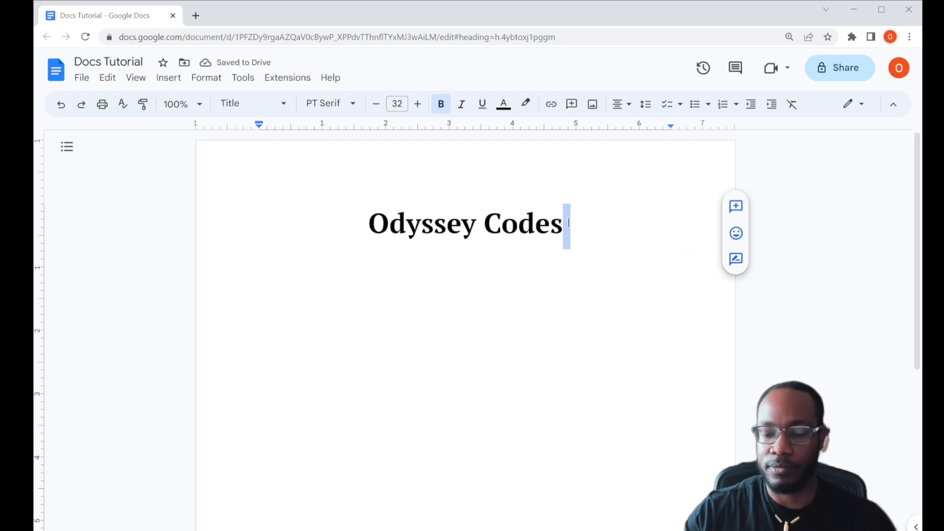
key("BackSpace")
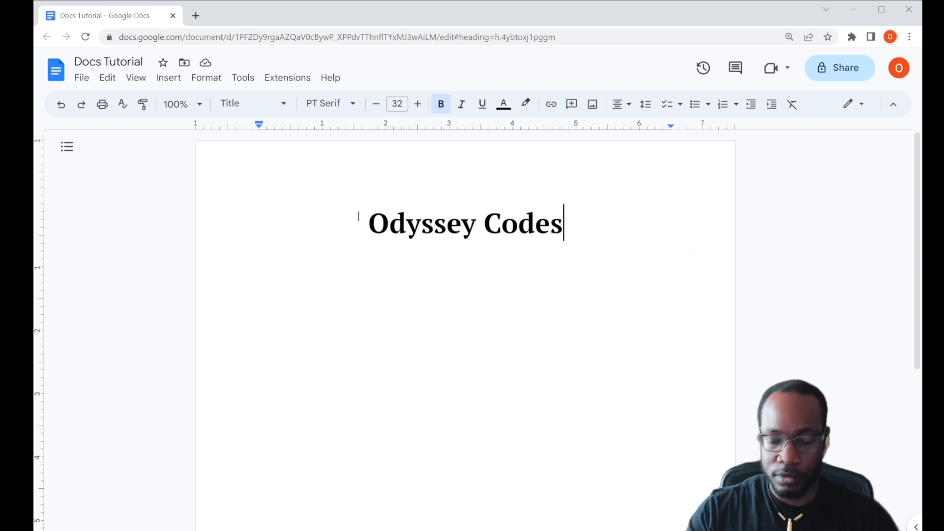
key("Return")
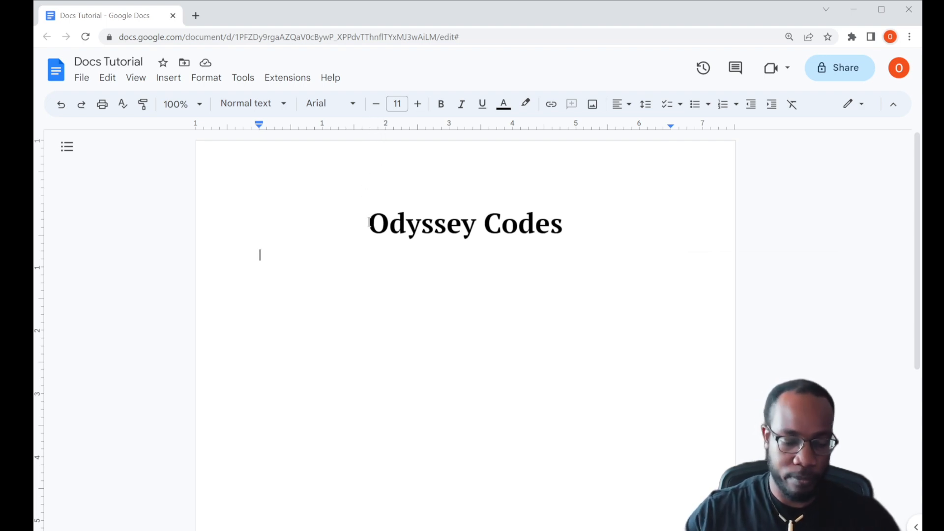
type("Youtube")
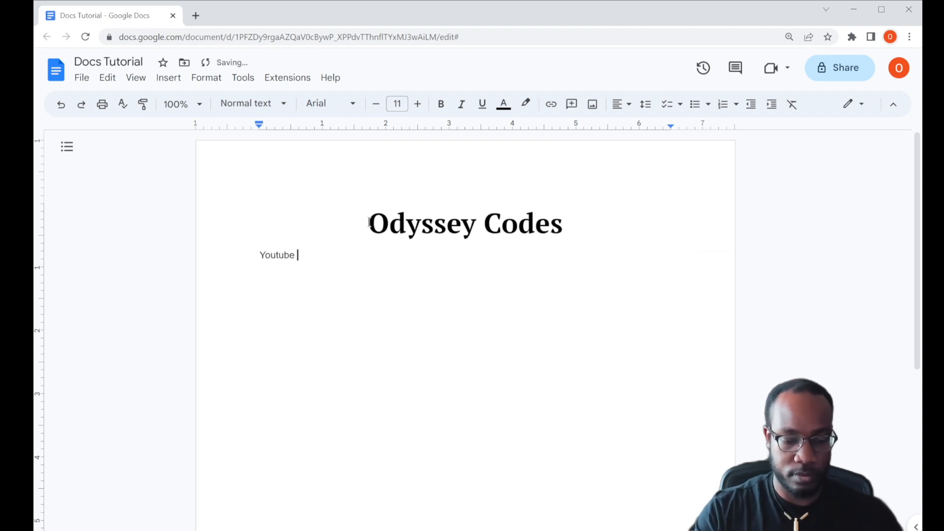
type(" Tutorials")
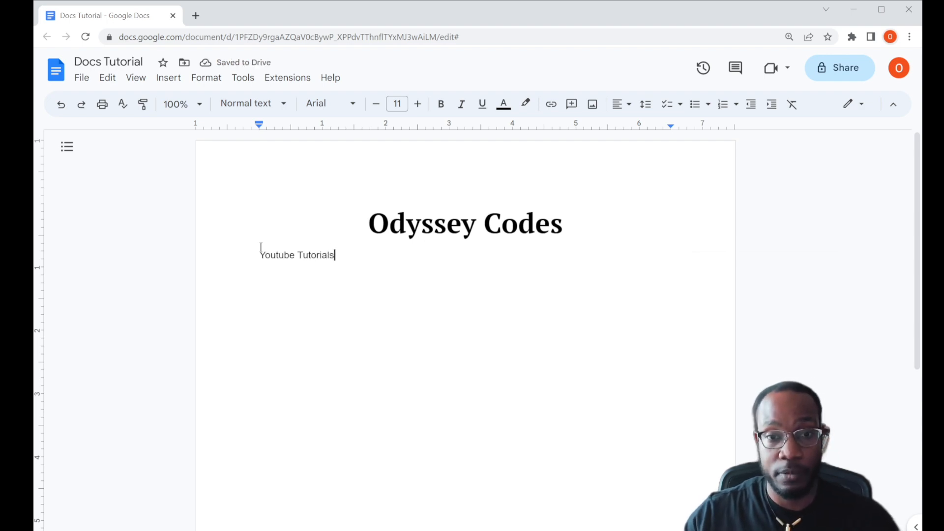
Step: Apply the Heading 1 paragraph style to the "Youtube Tutorials" line
left_click_drag(265, 255, 331, 258)
left_click(333, 256)
key("ctrl+a")
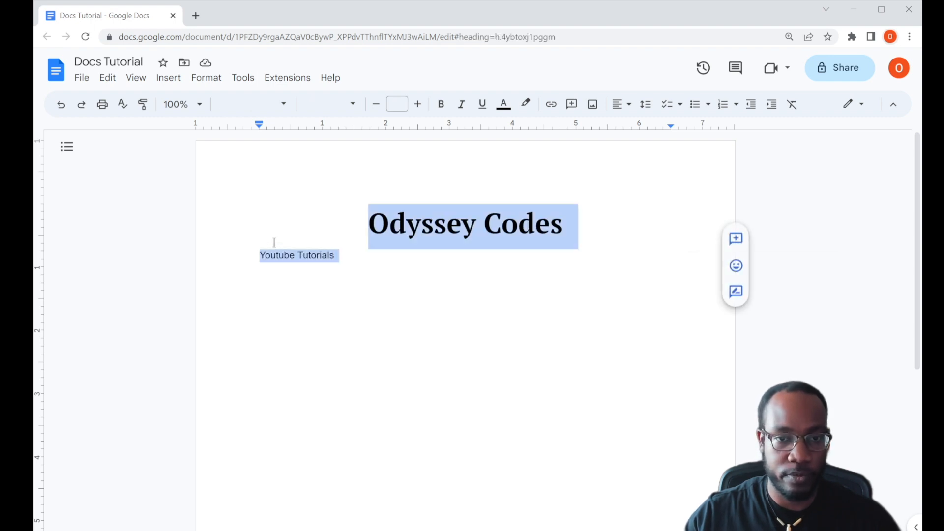
left_click(260, 255)
left_click_drag(258, 255, 334, 261)
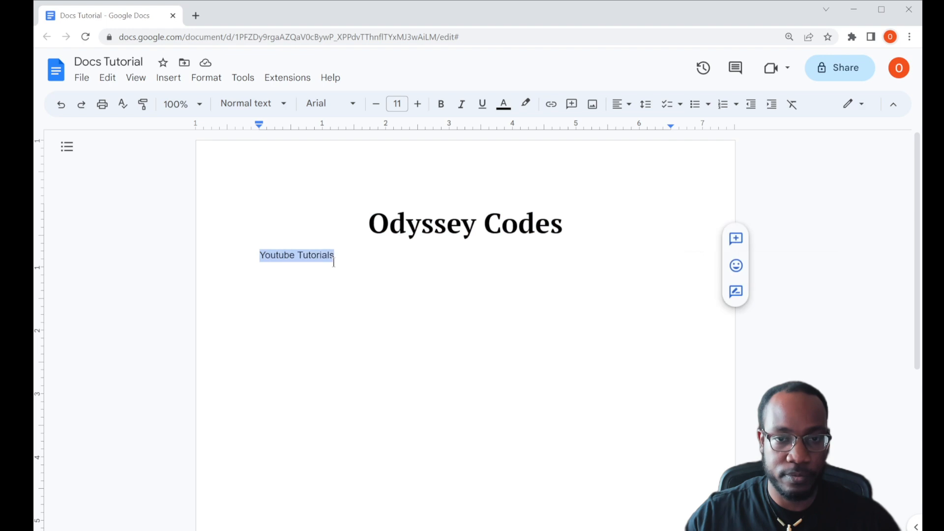
left_click(274, 105)
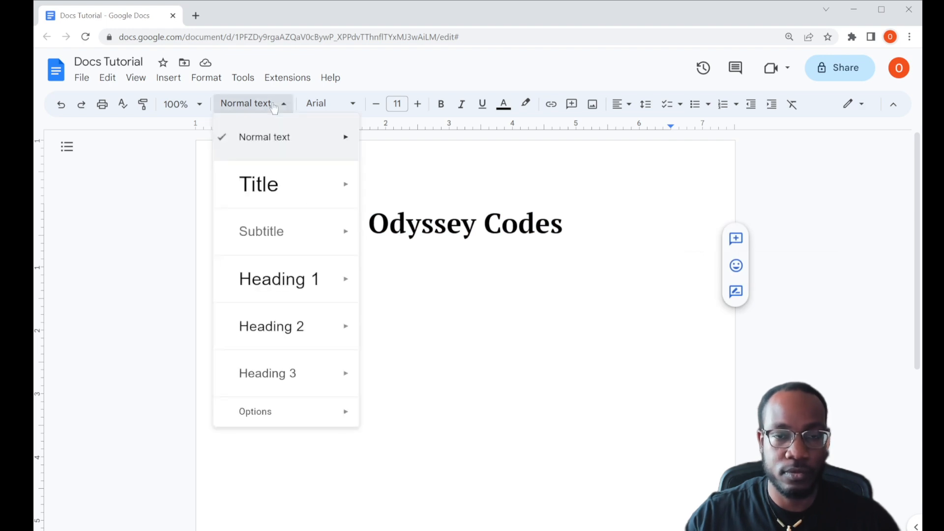
mouse_move(278, 284)
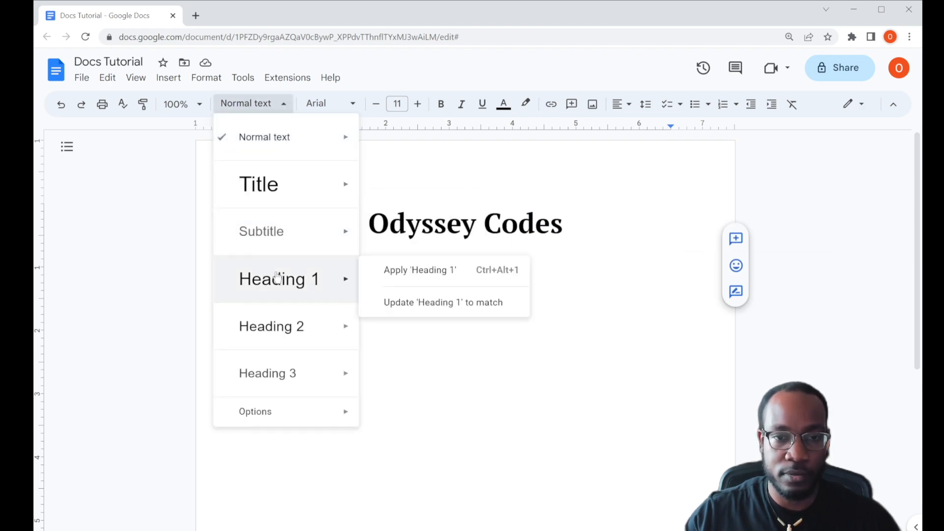
left_click(277, 281)
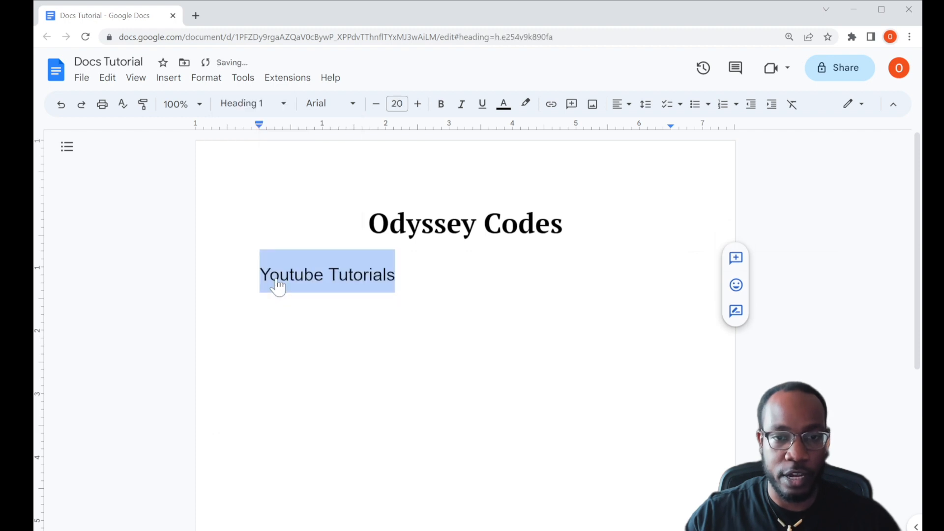
left_click(430, 283)
left_click(365, 274)
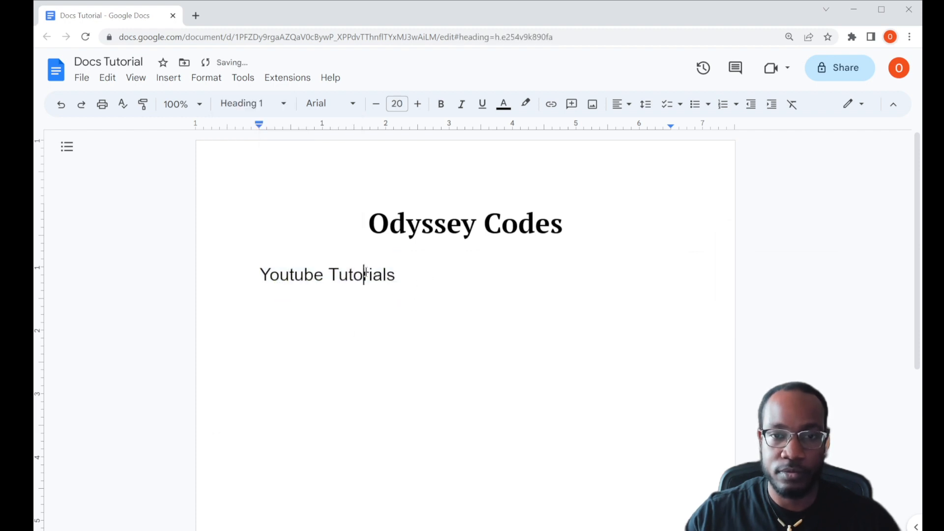
Step: Insert a Subtitle-style line reading "Celebrate life through tech" between the title and the "Youtube Tutorials" heading
left_click(578, 211)
key("Return")
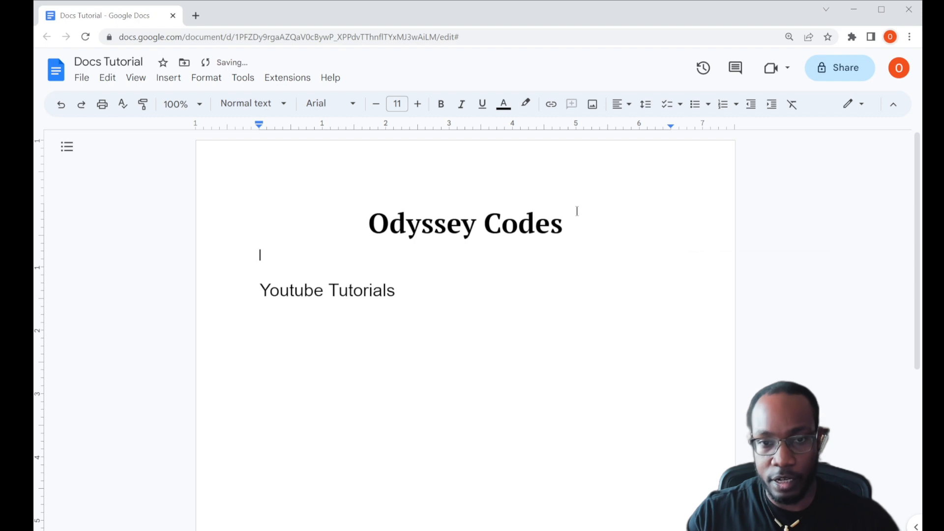
left_click(253, 103)
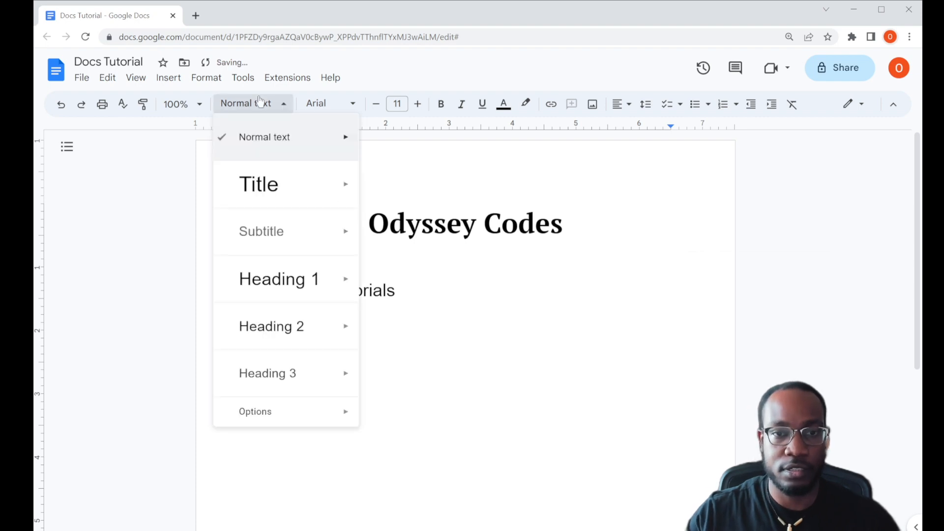
left_click(276, 233)
type("Ce")
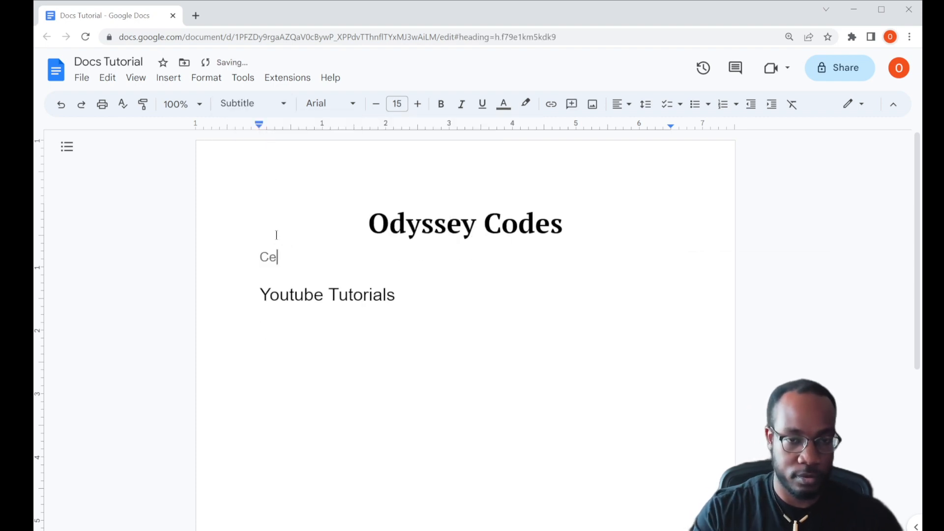
type("lebrate li")
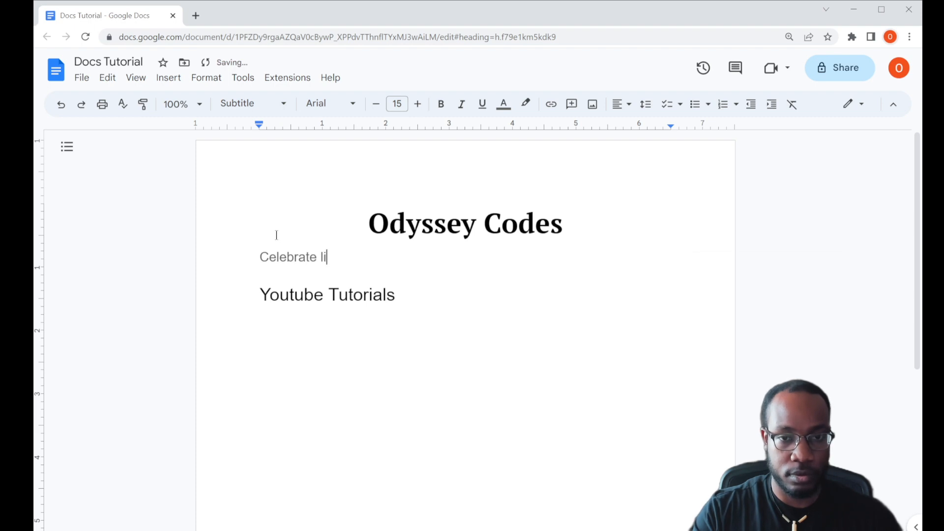
type("fe through tech")
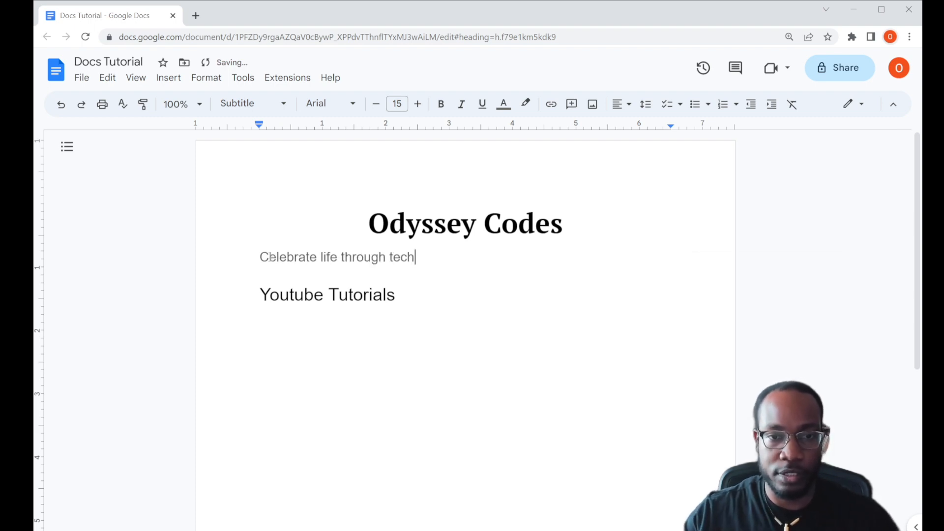
Step: Set the subtitle "Celebrate life through tech" in the PT Serif font and centre it beneath the title
left_click_drag(259, 256, 413, 259)
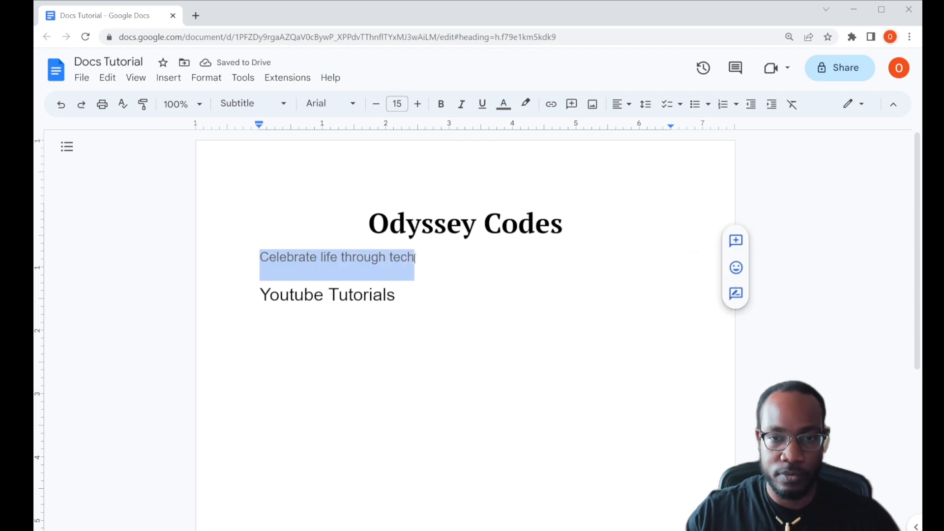
left_click(329, 103)
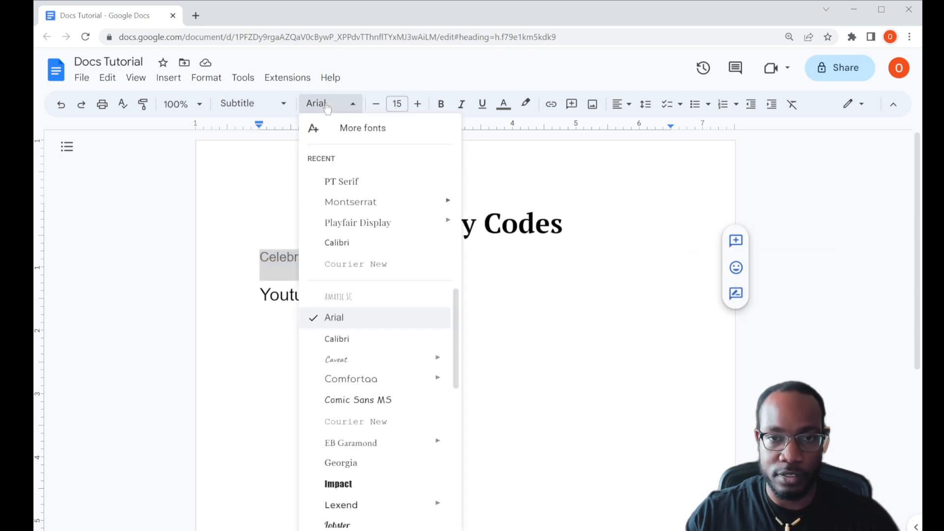
left_click(367, 183)
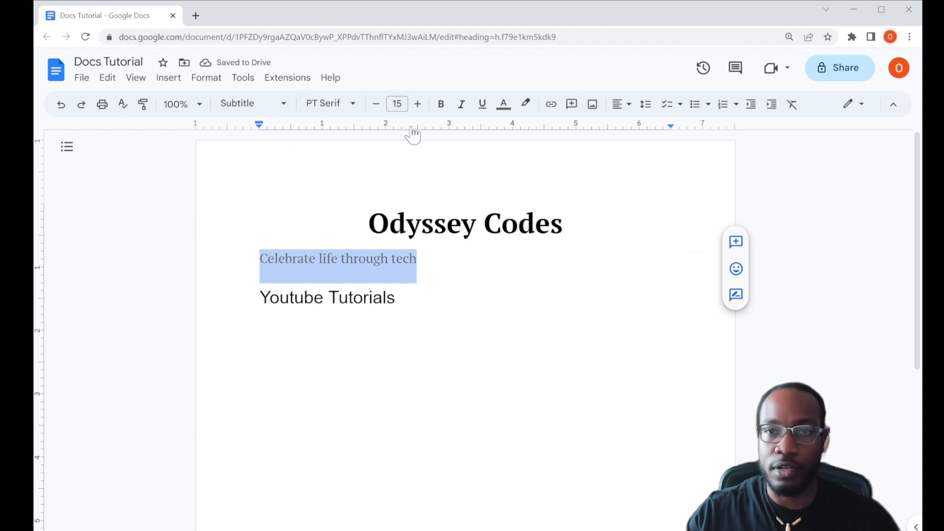
left_click(629, 104)
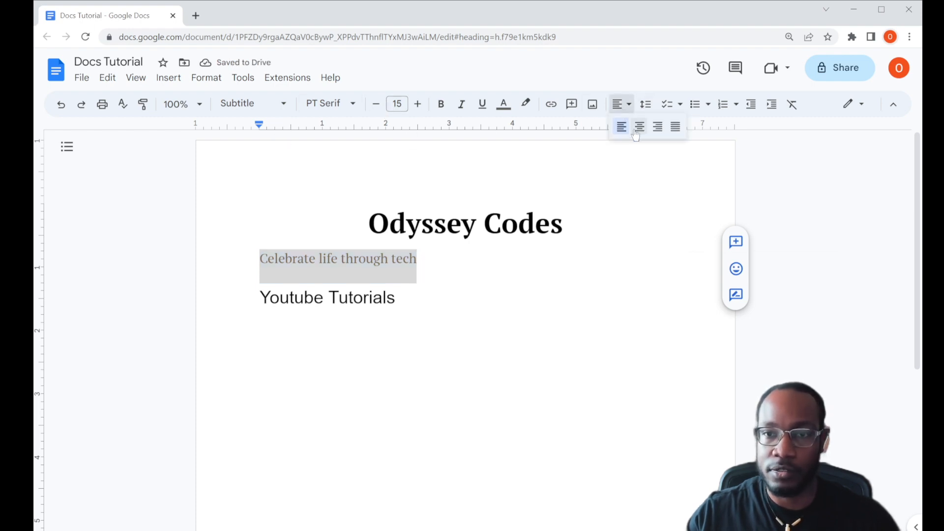
left_click(634, 128)
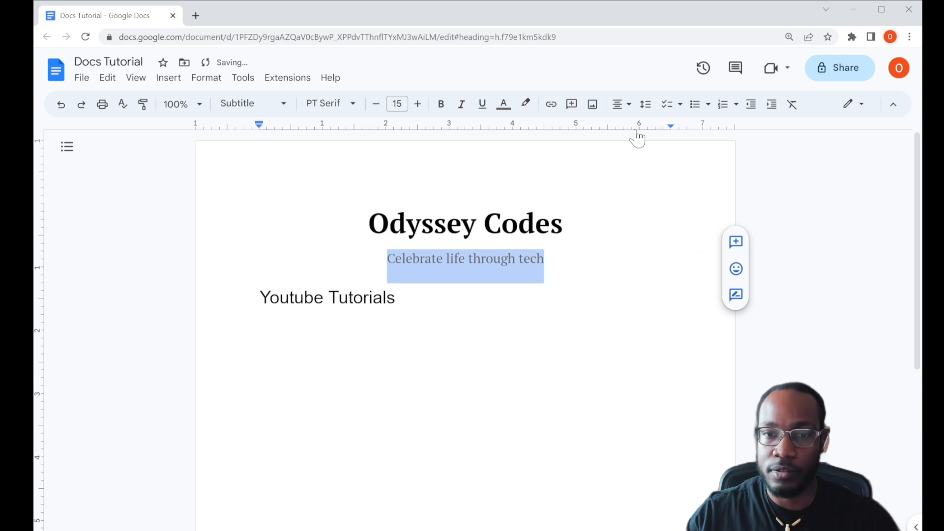
Step: Change the text colour of the subtitle line to orange
left_click(505, 107)
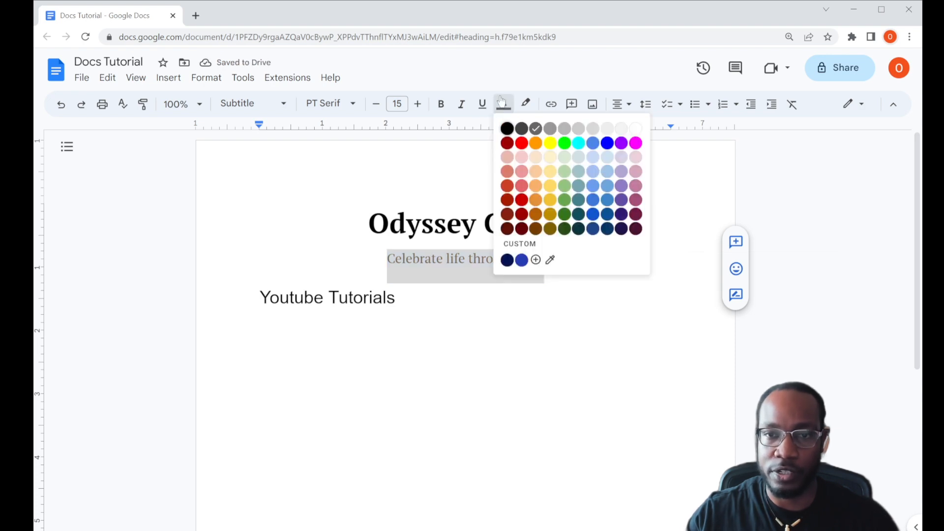
left_click(535, 143)
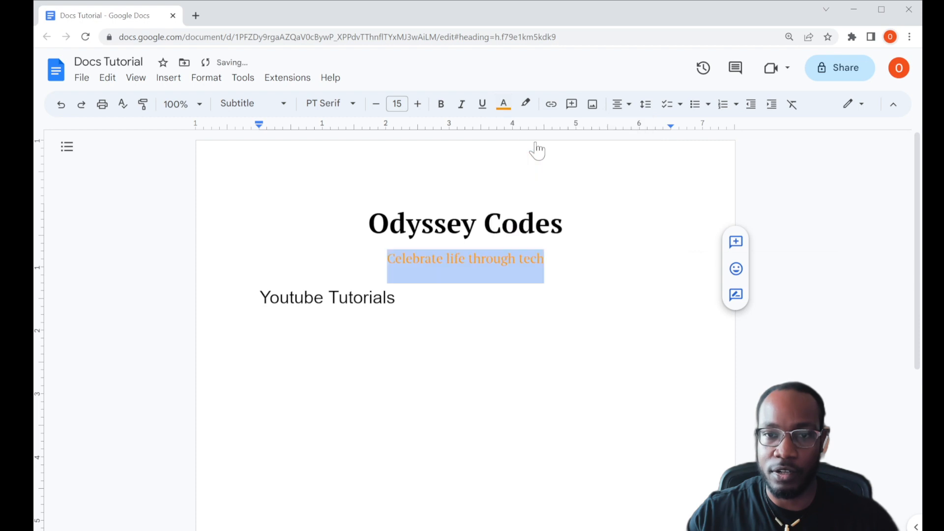
left_click(536, 224)
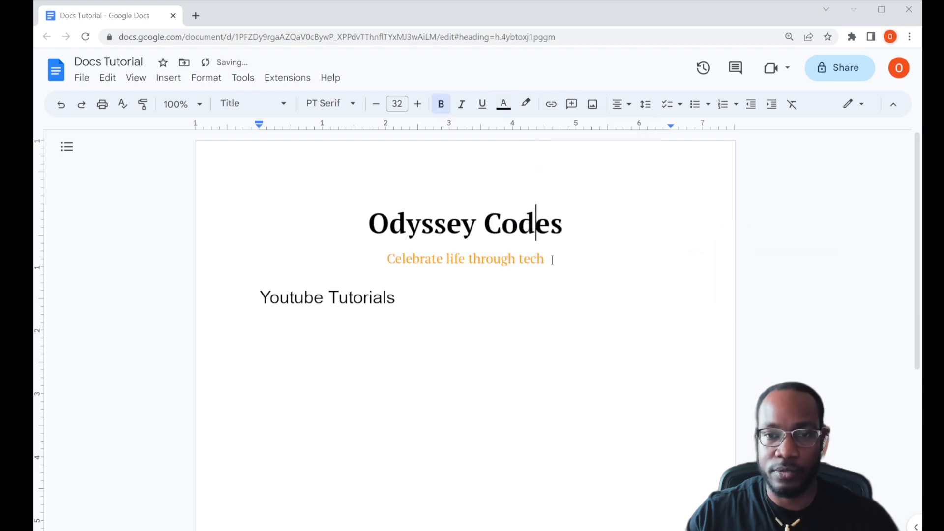
left_click(456, 256)
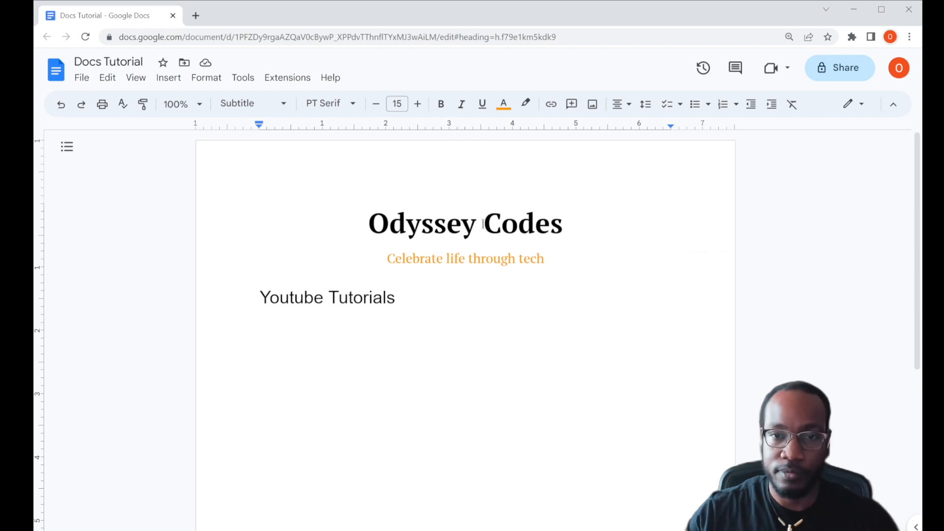
left_click(546, 259)
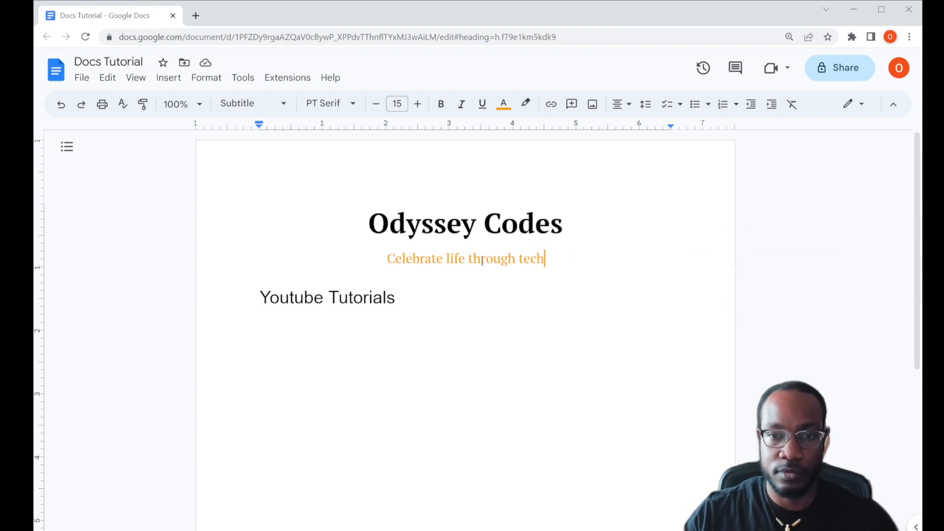
left_click(396, 257)
key("BackSpace")
type("c")
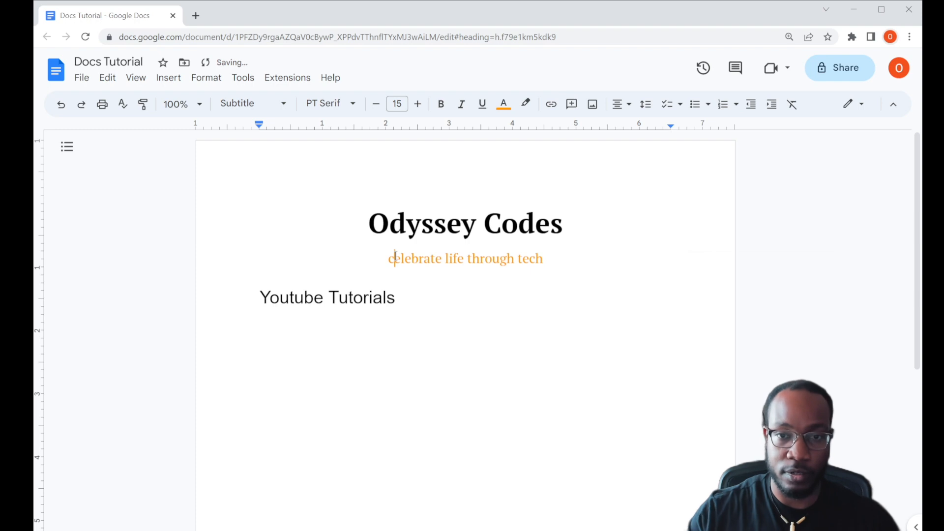
left_click(613, 259)
left_click(394, 258)
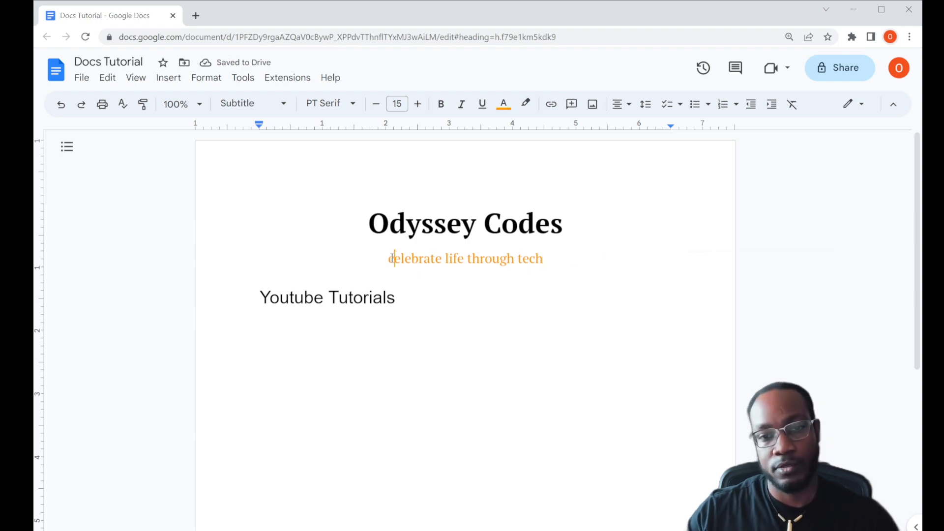
key("BackSpace")
type("C")
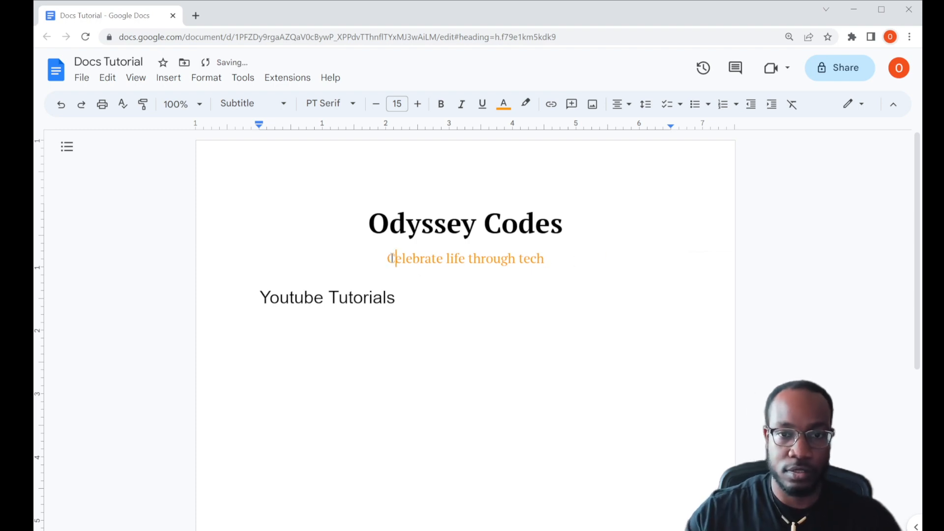
Step: Capitalise the remaining words of the subtitle so it reads "Celebrate Life Through Tech"
left_click(449, 258)
key("BackSpace")
type("L")
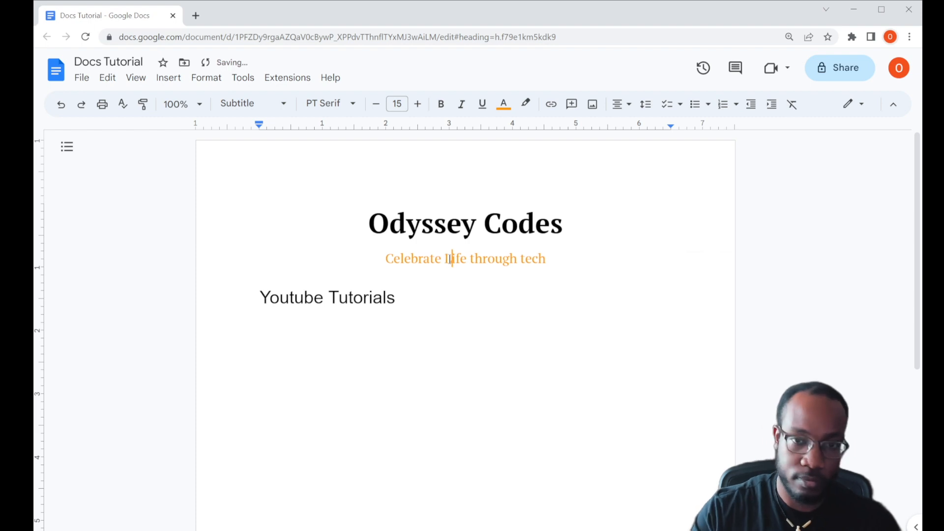
key("BackSpace")
type("T")
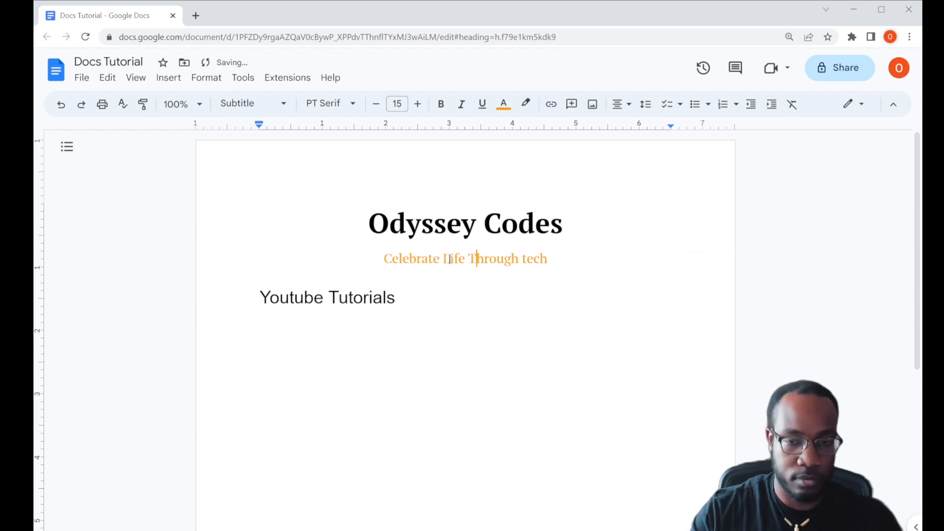
key("Down")
key("Down")
key("Up")
left_click(529, 258)
key("BackSpace")
type("T")
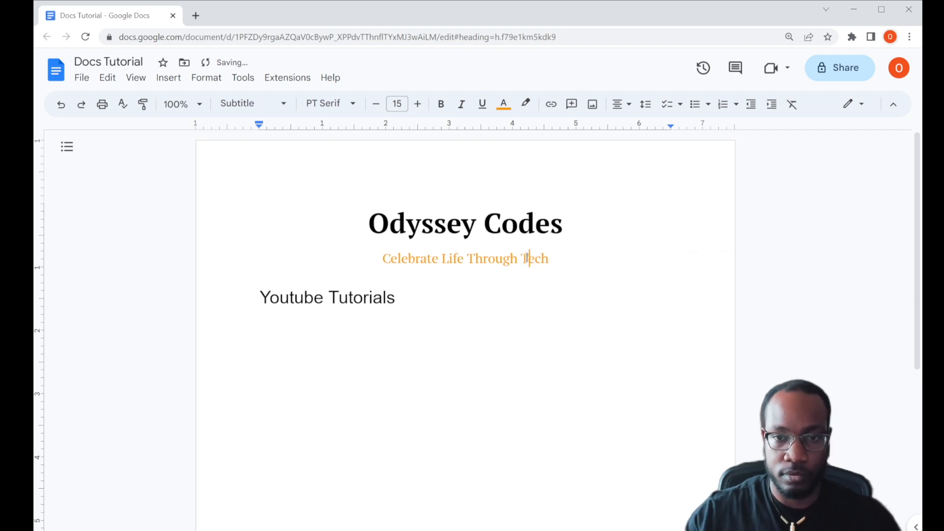
Step: Change the font of the "Youtube Tutorials" heading to PT Serif
left_click(396, 298)
left_click_drag(421, 296, 259, 291)
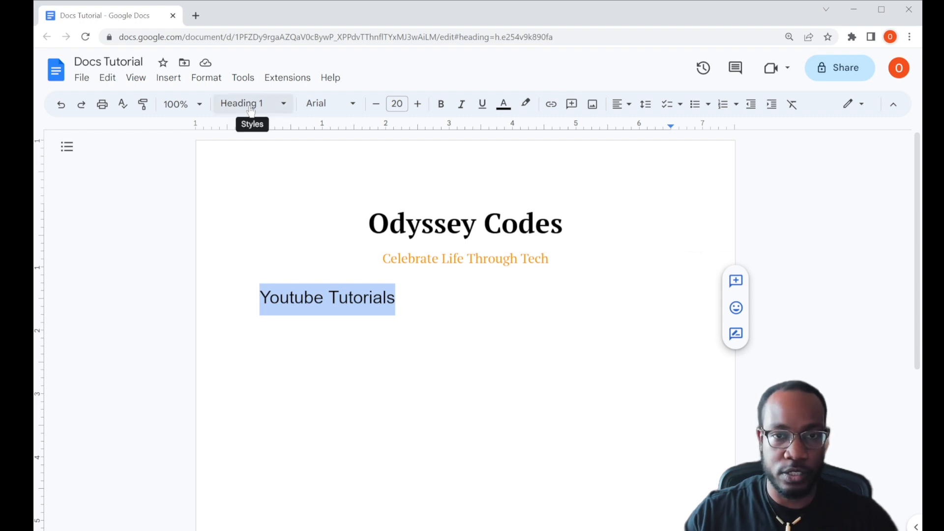
left_click(313, 110)
left_click(340, 175)
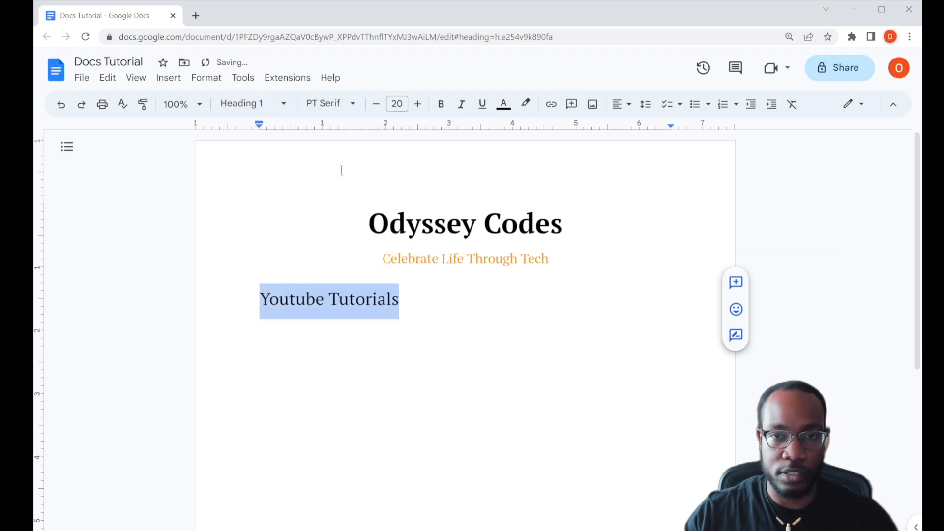
left_click(477, 302)
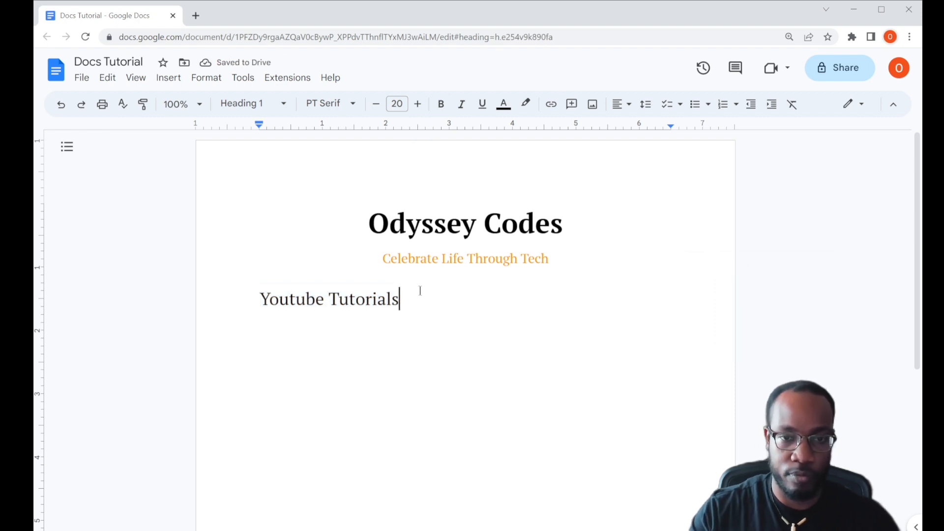
Step: Add a new line reading "Website Creation" below the "Youtube Tutorials" heading
key("Return")
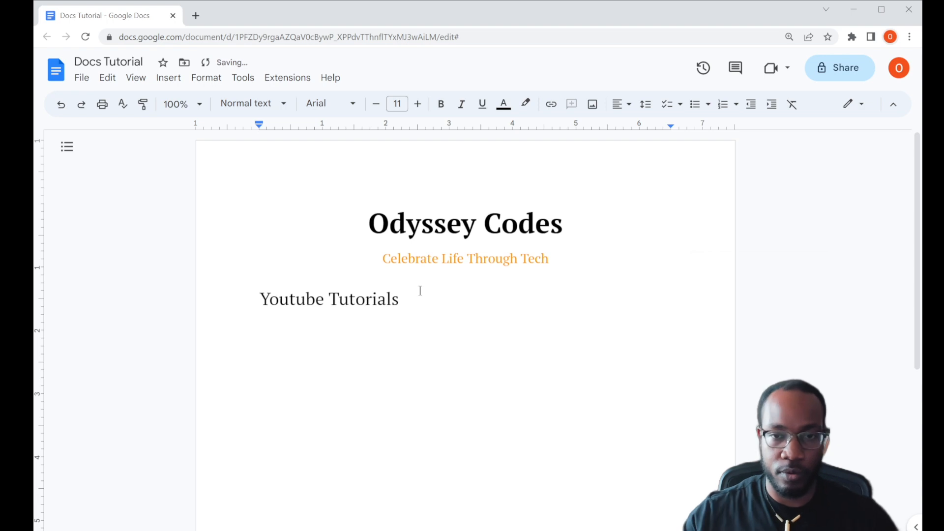
left_click_drag(399, 298, 260, 299)
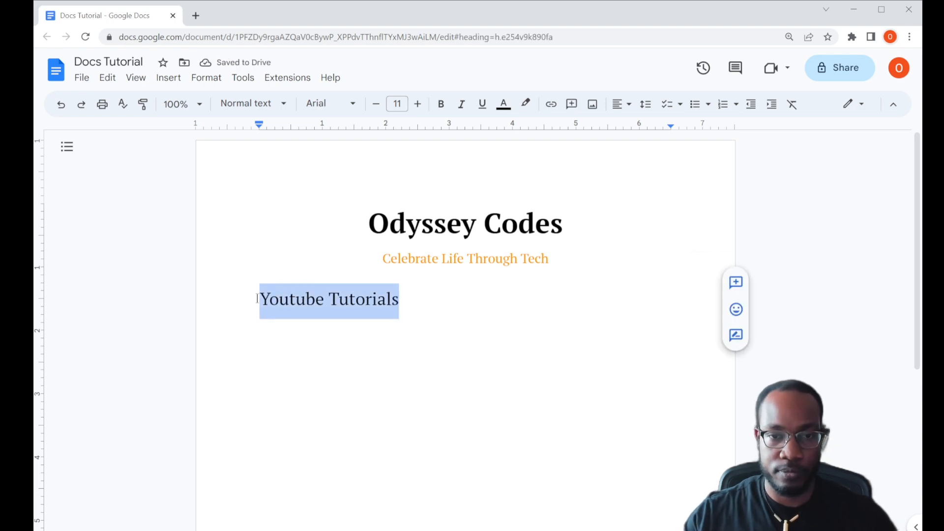
left_click(408, 300)
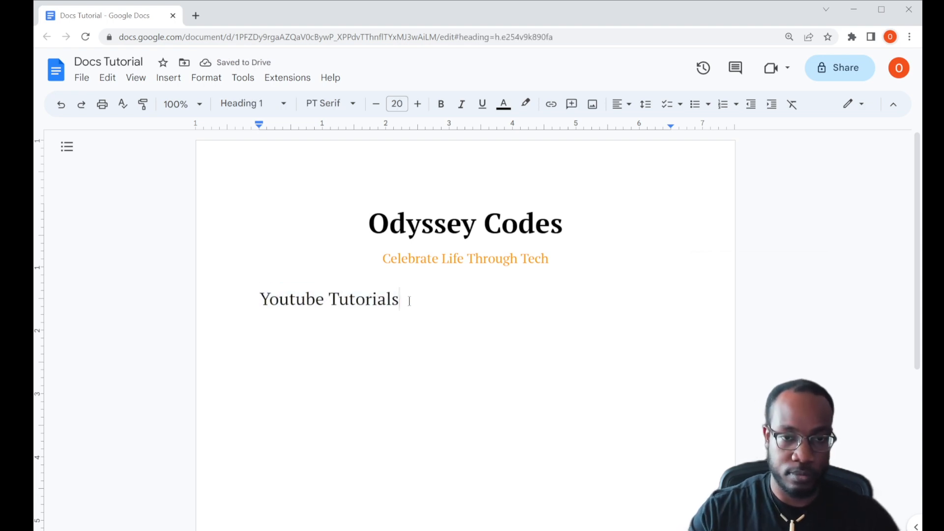
key("Return")
type("Website Creation")
Step: Apply the Heading 1 paragraph style to the "Website Creation" line
left_click_drag(339, 325, 247, 325)
left_click(251, 103)
mouse_move(258, 198)
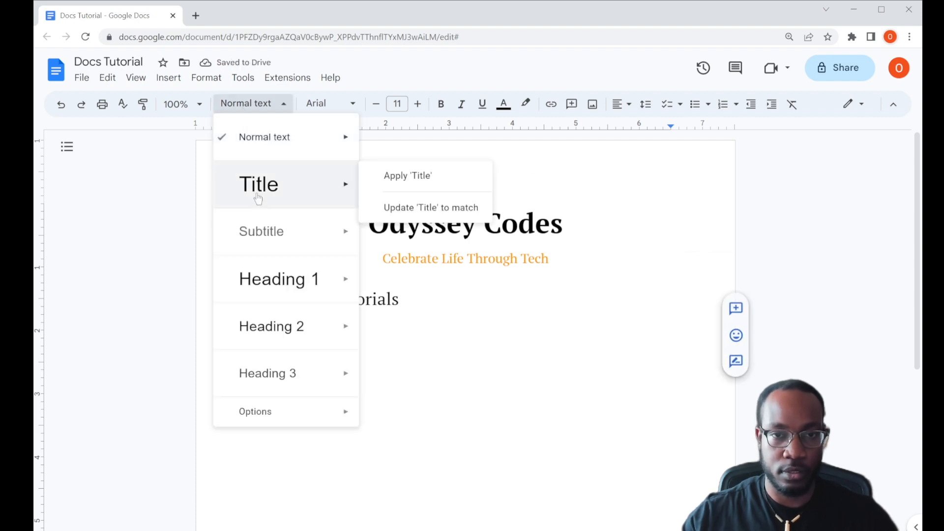
left_click(269, 277)
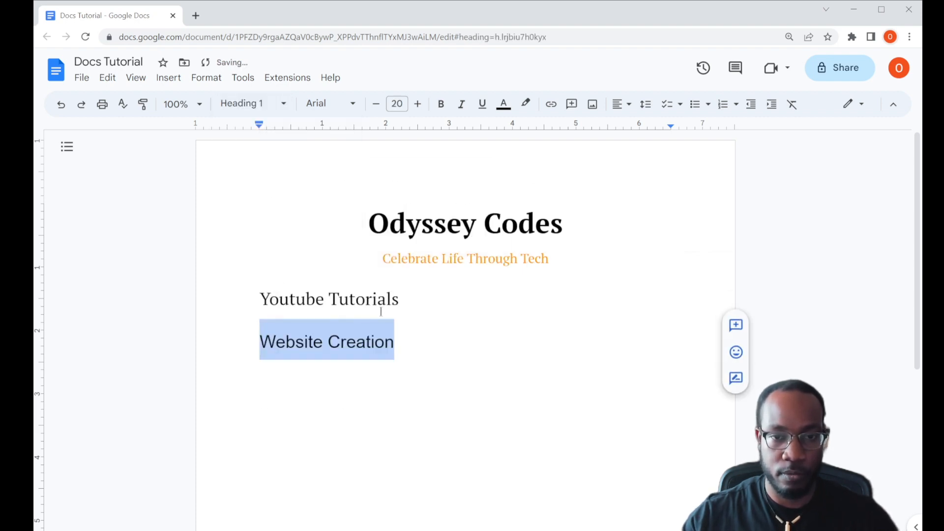
Step: Insert a Heading 2 line reading "Google doc tutorials" between the "Youtube Tutorials" and "Website Creation" headings
left_click(393, 299)
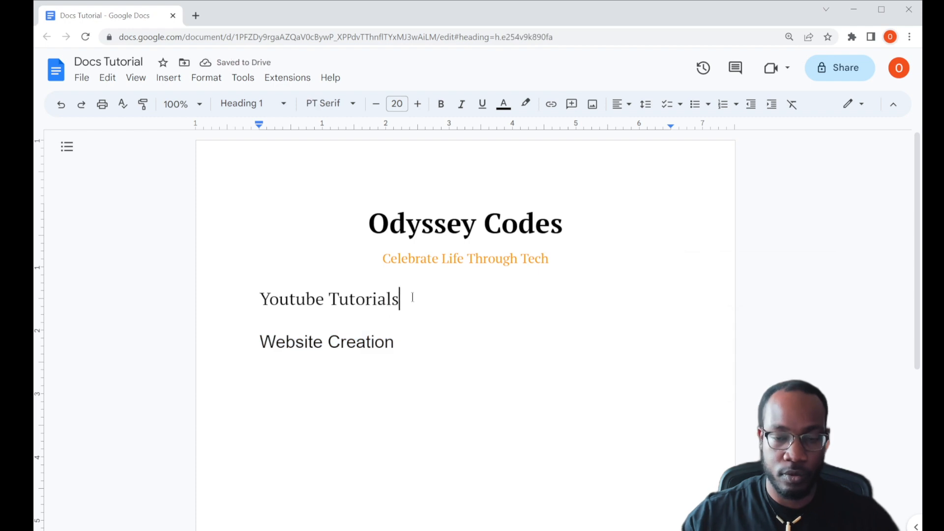
key("Return")
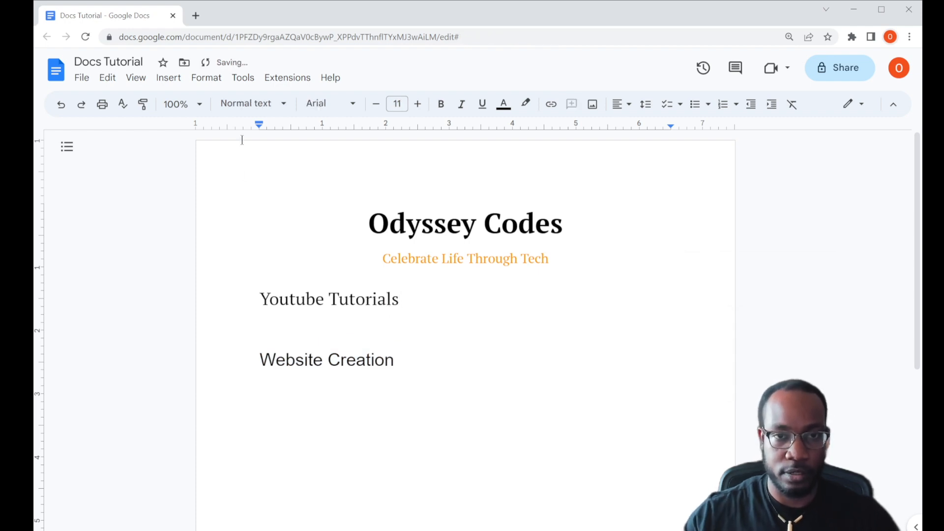
left_click(251, 103)
left_click(292, 313)
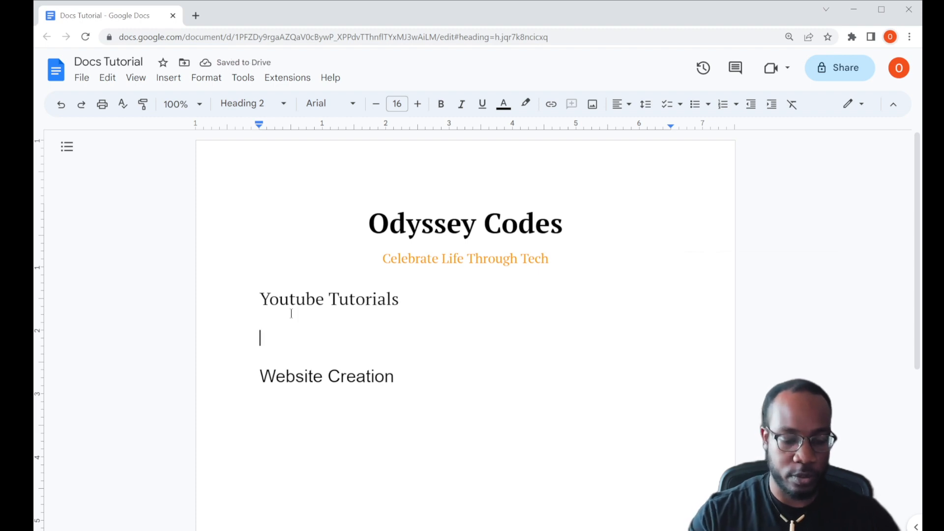
type("Google doc tutorials")
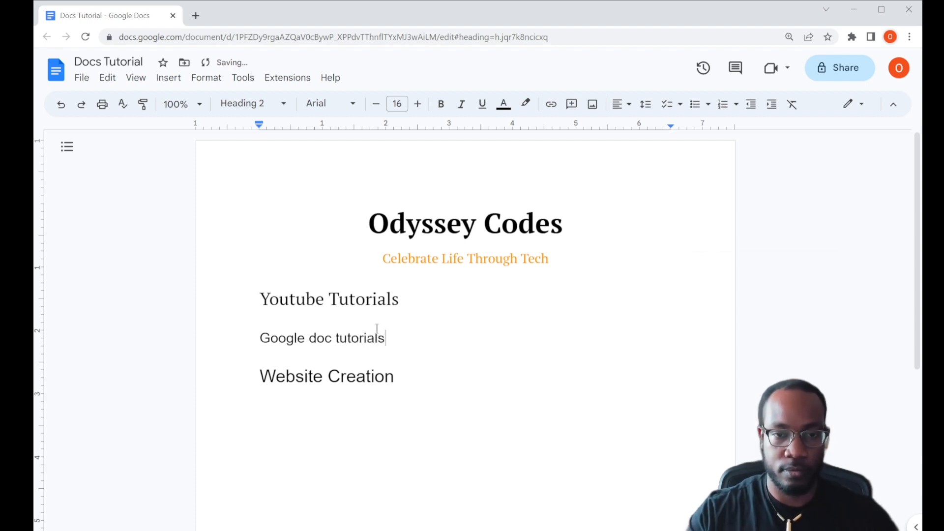
Step: Add a bulleted list under "Google doc tutorials" with the items "Basic Tutorial" and "Advanced Tutorial"
key("Return")
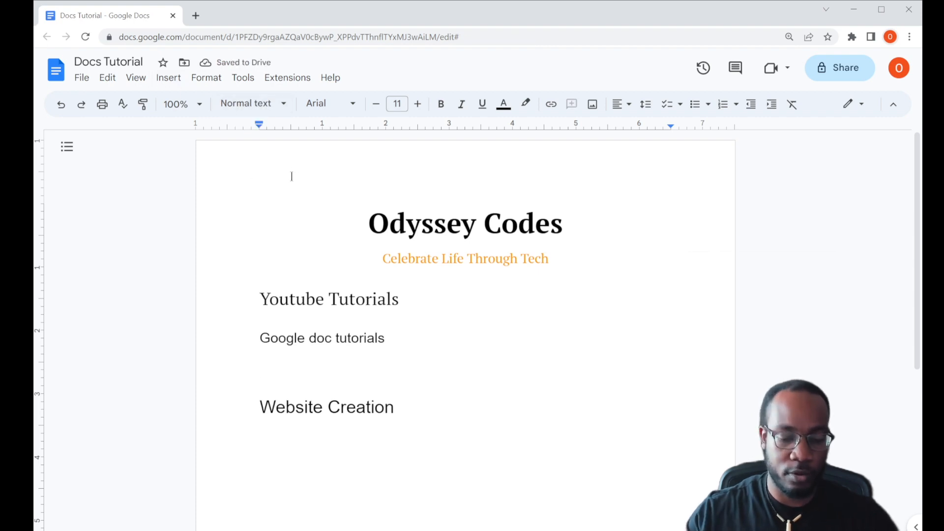
key("ctrl+shift+8")
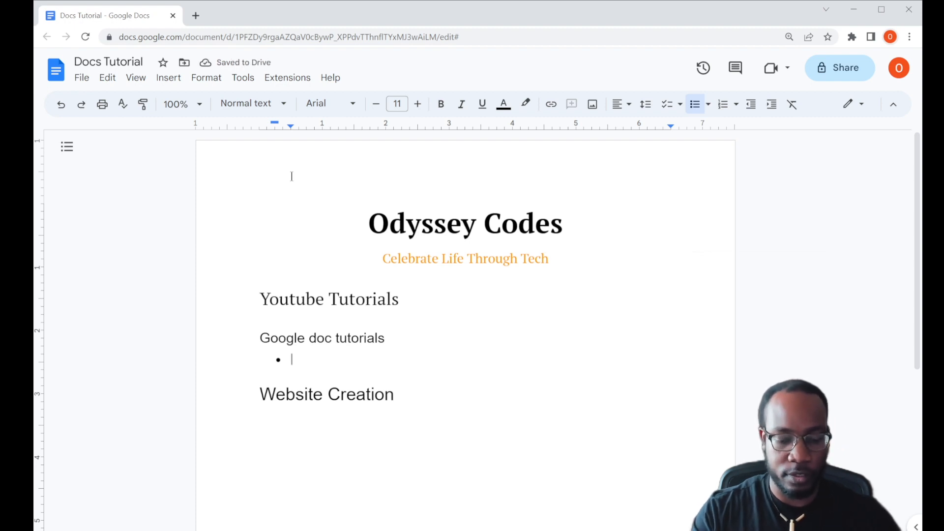
key("BackSpace")
type("*")
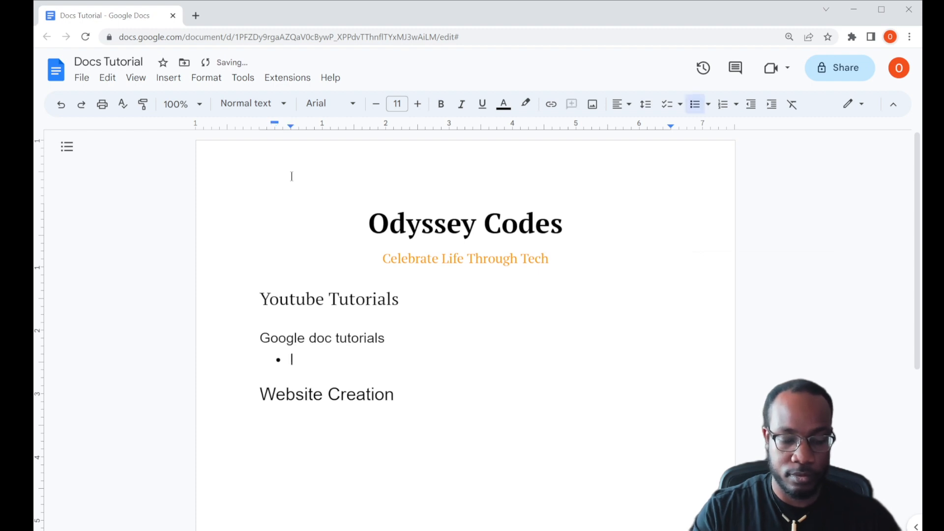
type(" Basic Tutor")
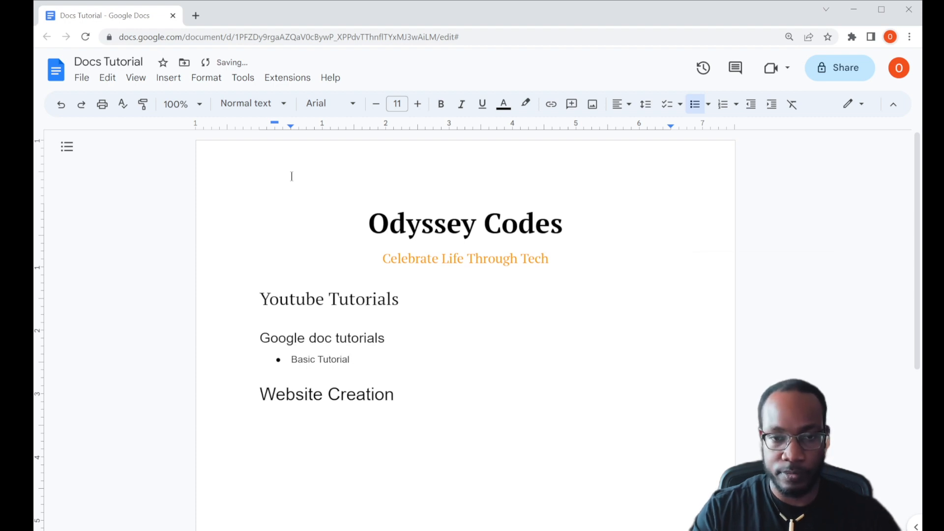
type("ial")
key("Return")
type("A")
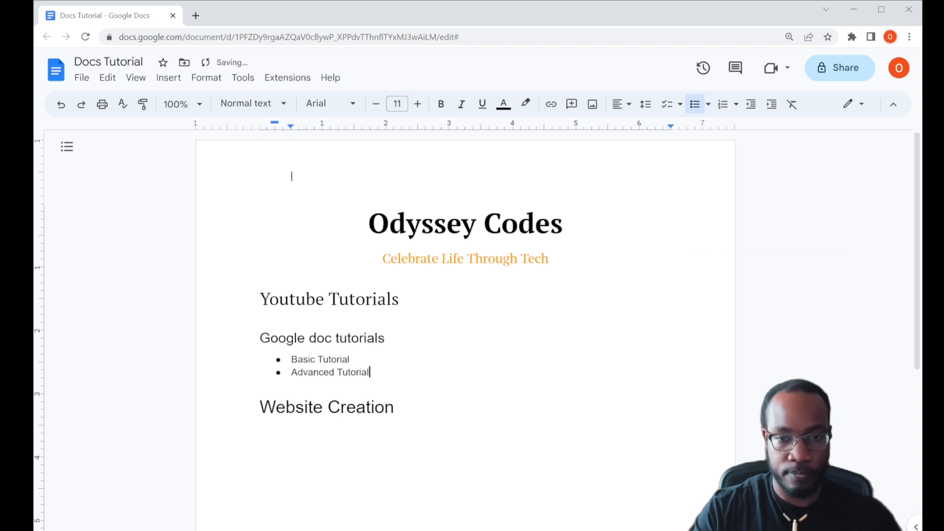
left_click(456, 413)
left_click(375, 338)
left_click(401, 392)
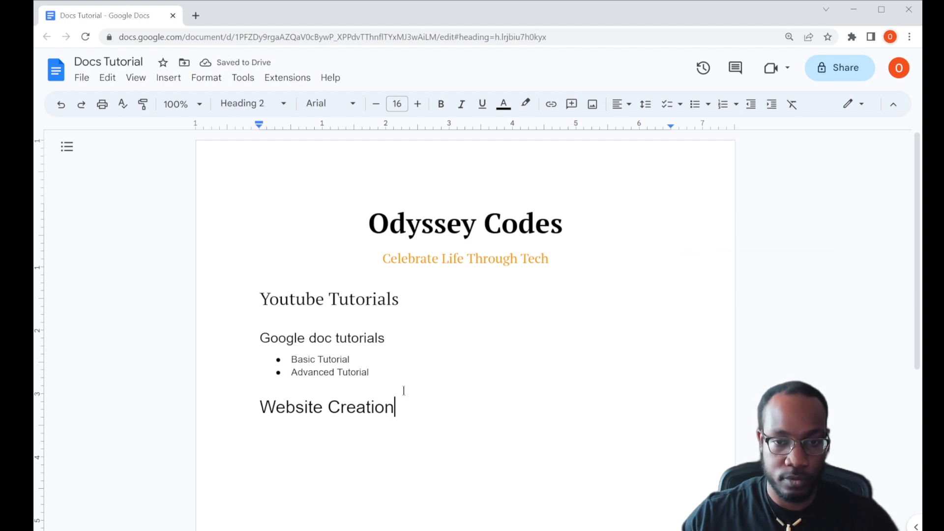
left_click(347, 341)
left_click(388, 387)
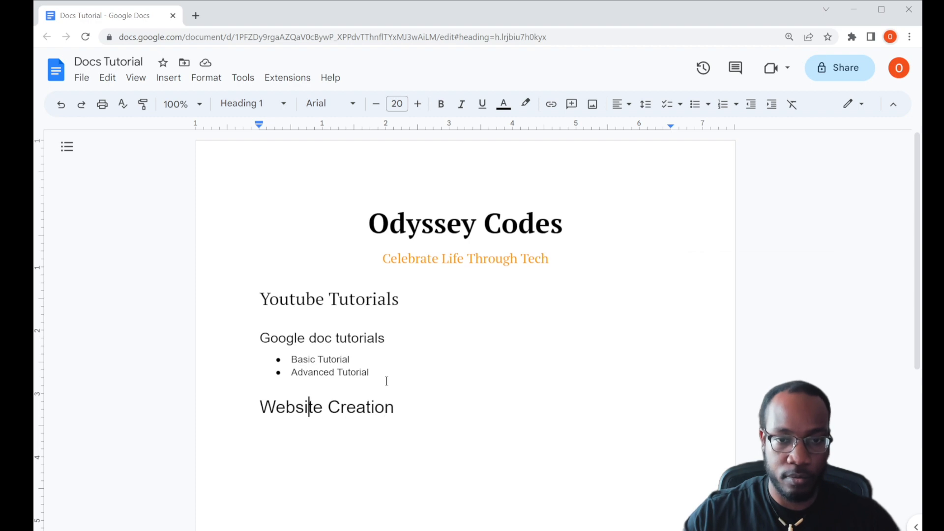
Step: Insert a blank line above the "Website Creation" heading to separate it from the bulleted list
key("Home")
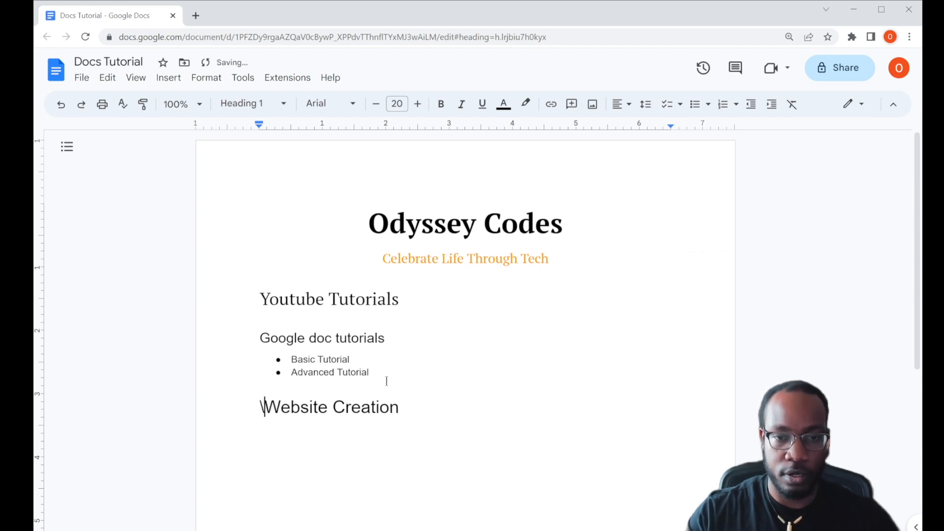
key("Return")
key("Return")
key("BackSpace")
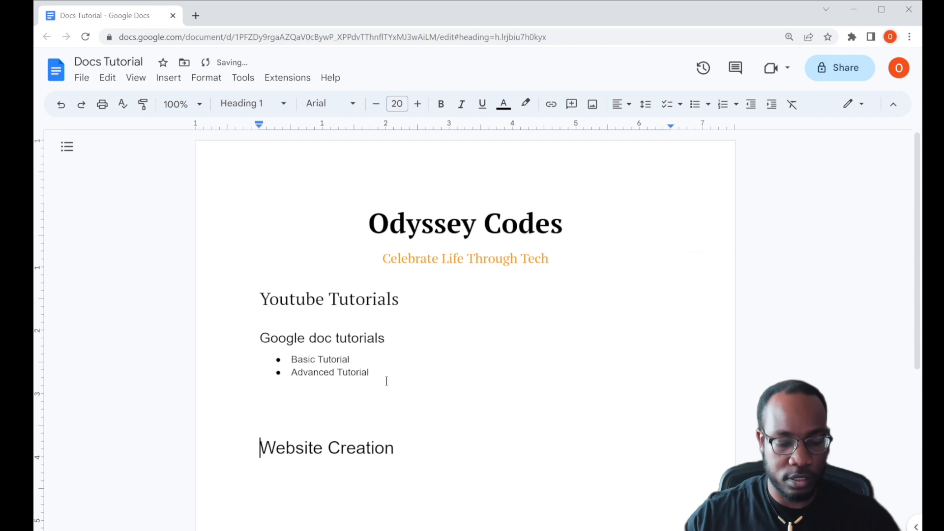
Step: Set the font of the entire document to PT Serif
key("ctrl+a")
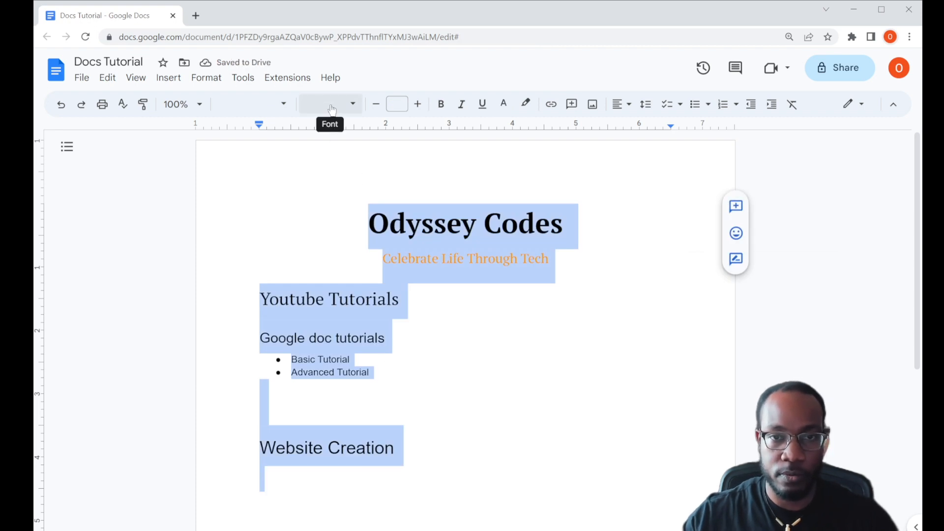
left_click(330, 105)
left_click(342, 183)
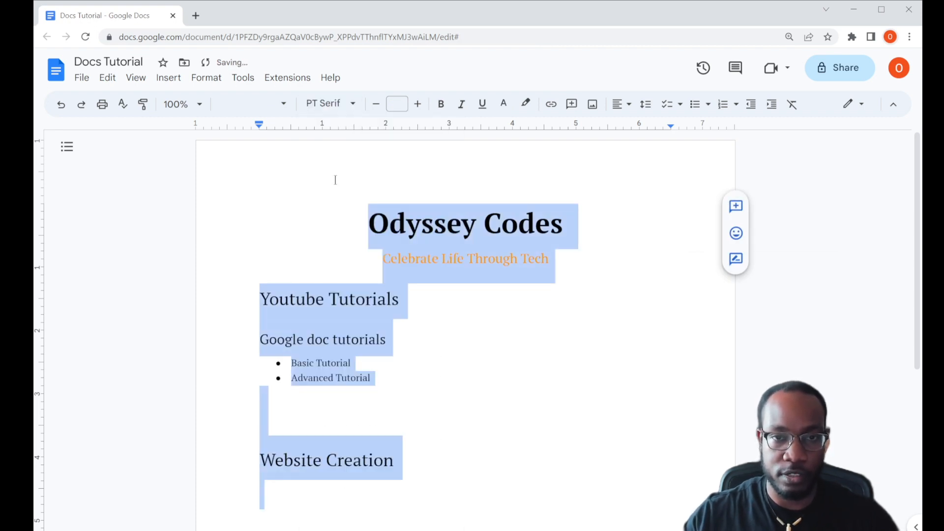
left_click(274, 105)
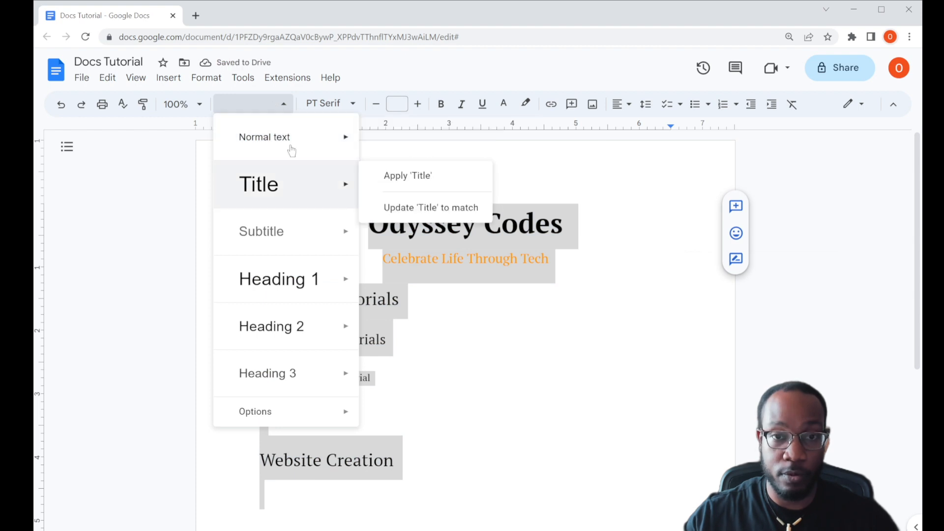
mouse_move(341, 304)
left_click(462, 215)
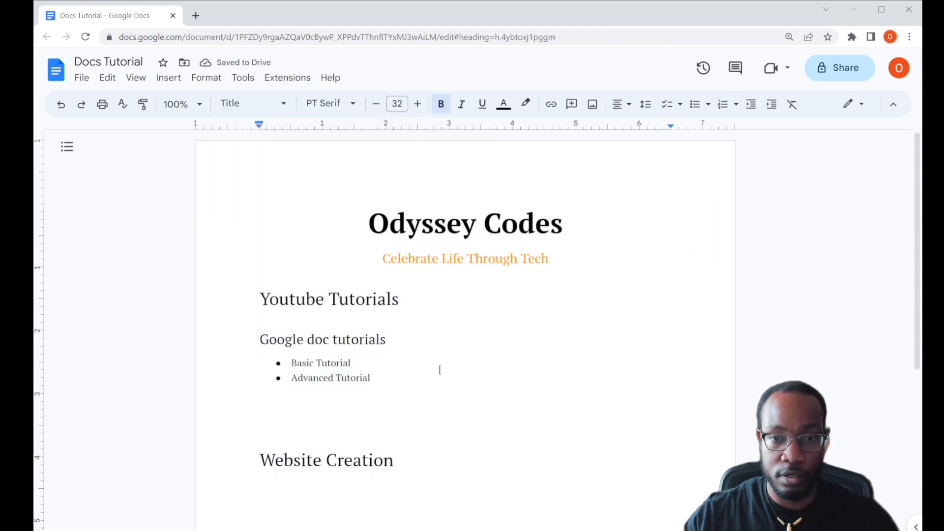
left_click_drag(399, 481, 337, 232)
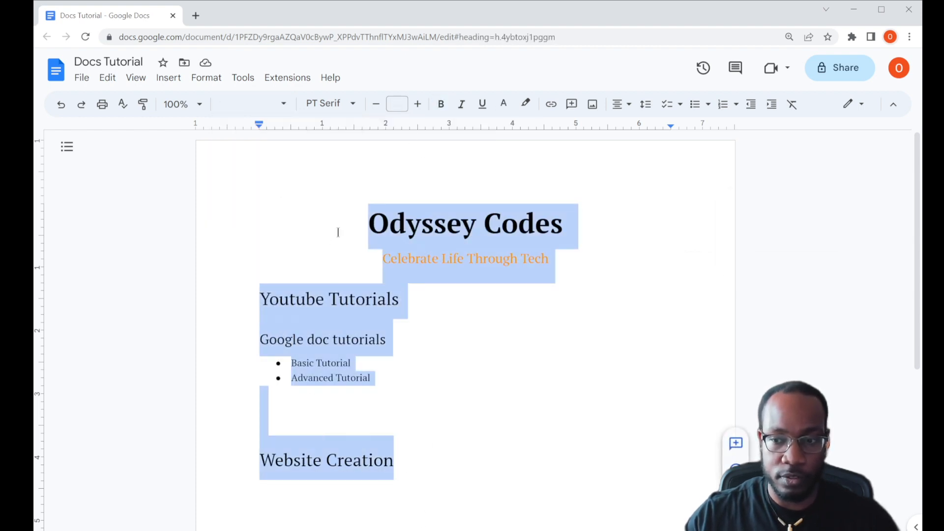
left_click(375, 393)
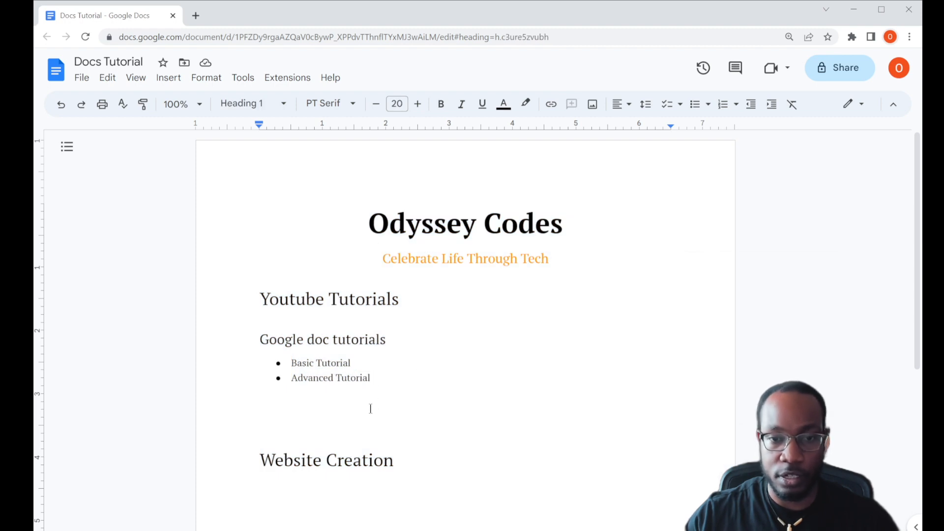
left_click(355, 368)
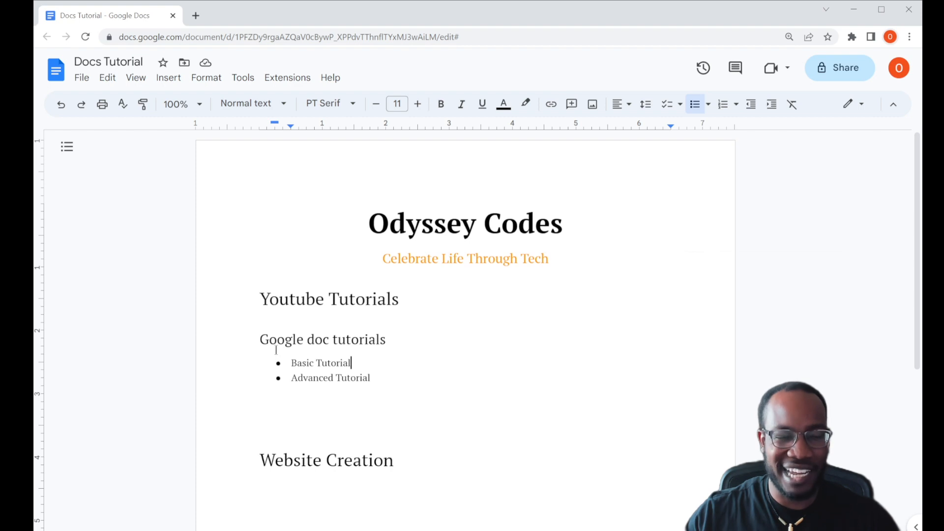
left_click(295, 404)
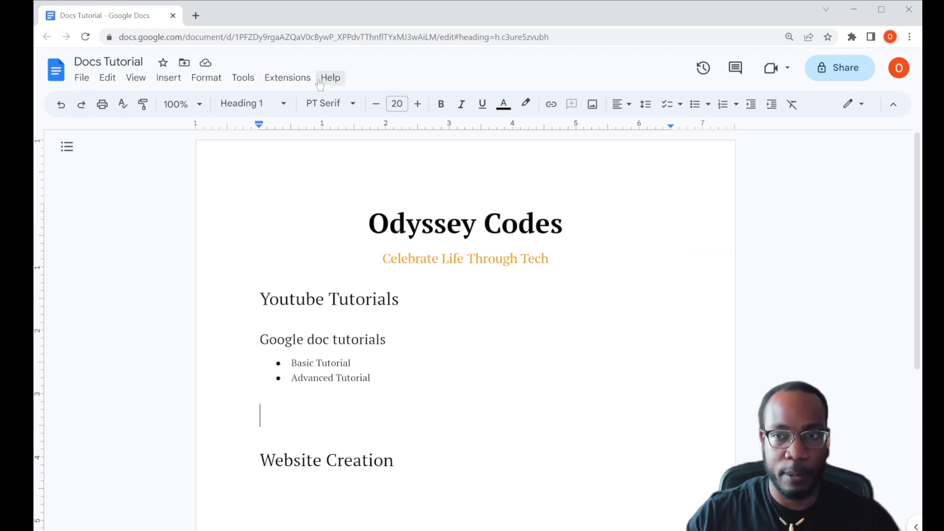
left_click(82, 80)
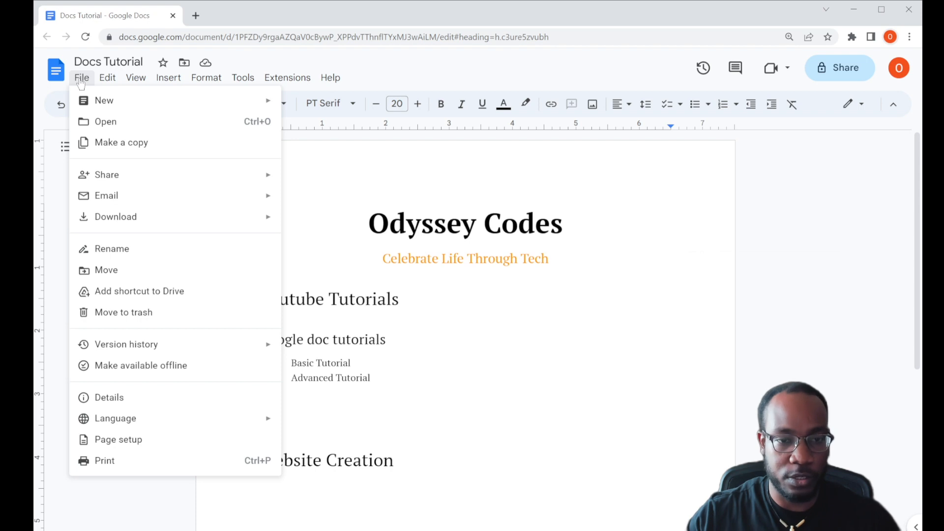
mouse_move(168, 344)
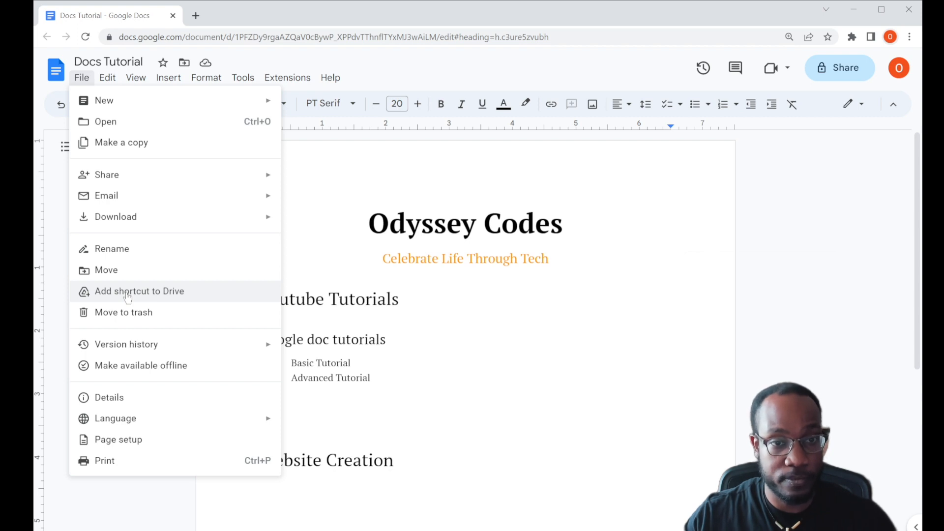
mouse_move(134, 216)
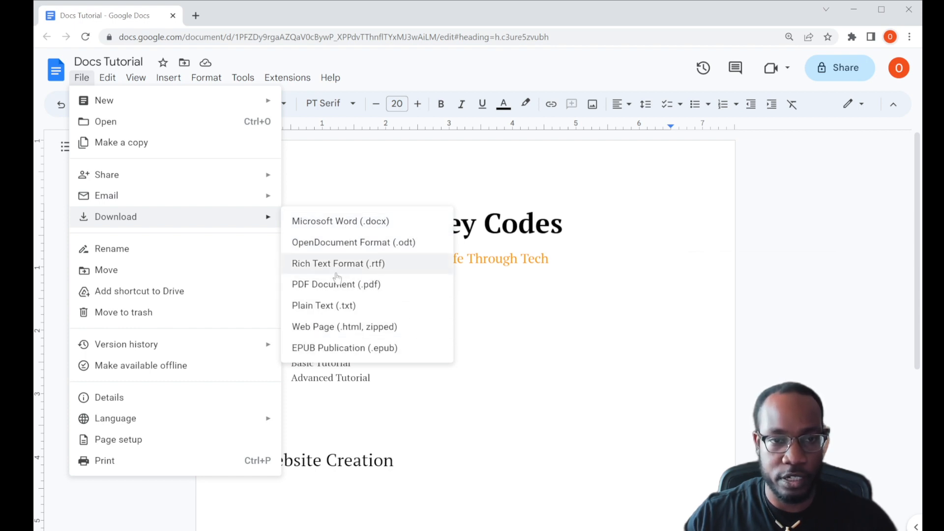
mouse_move(145, 183)
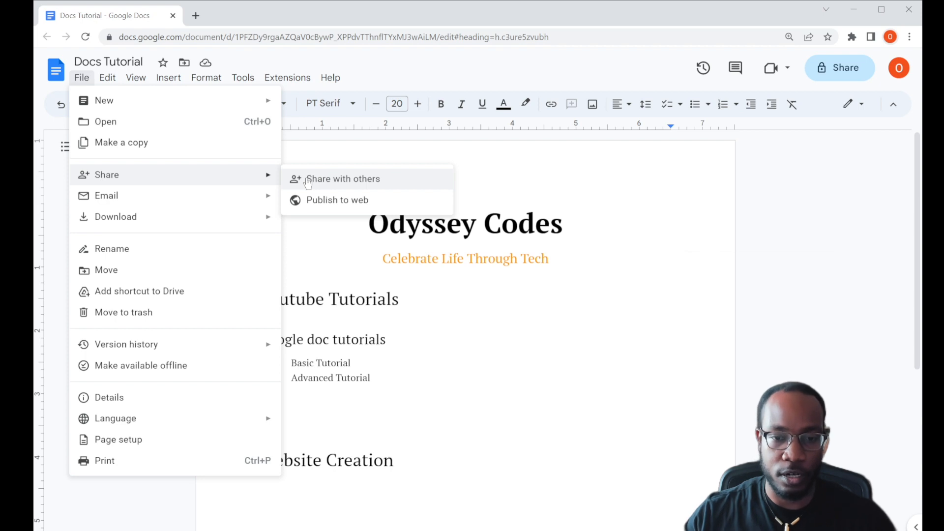
left_click(110, 79)
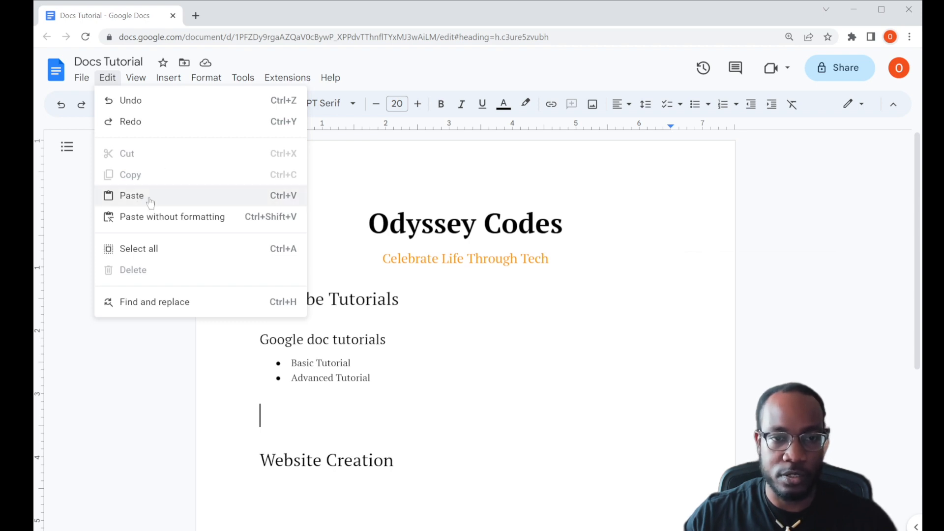
Step: Toggle the document ruler off and back on
mouse_move(136, 78)
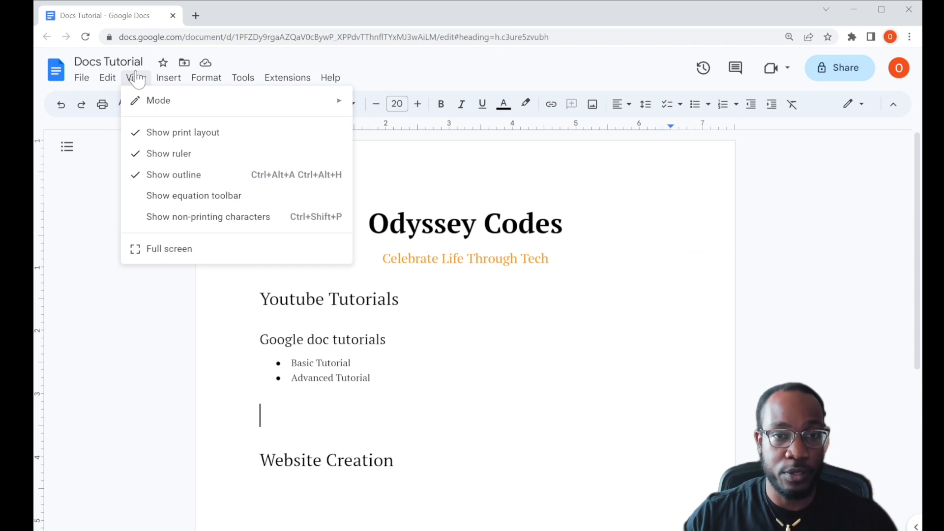
left_click(149, 153)
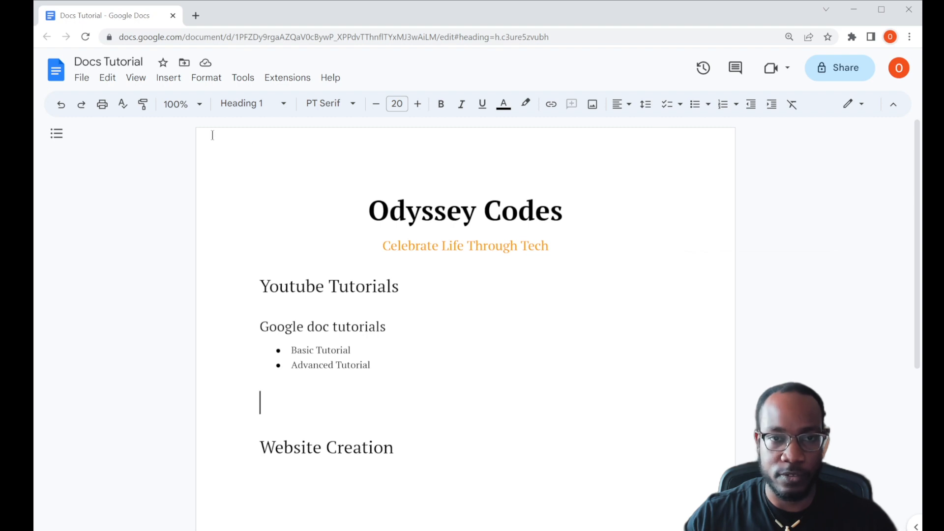
left_click(135, 77)
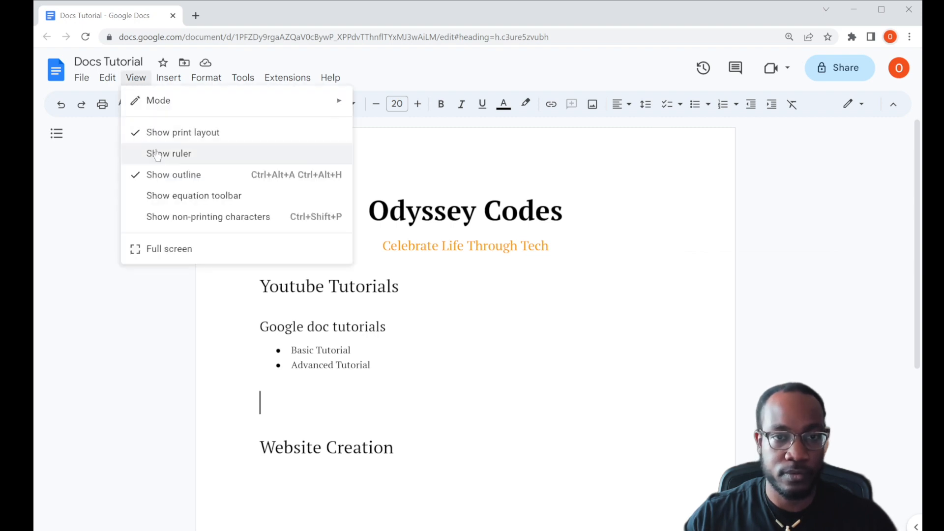
left_click(156, 154)
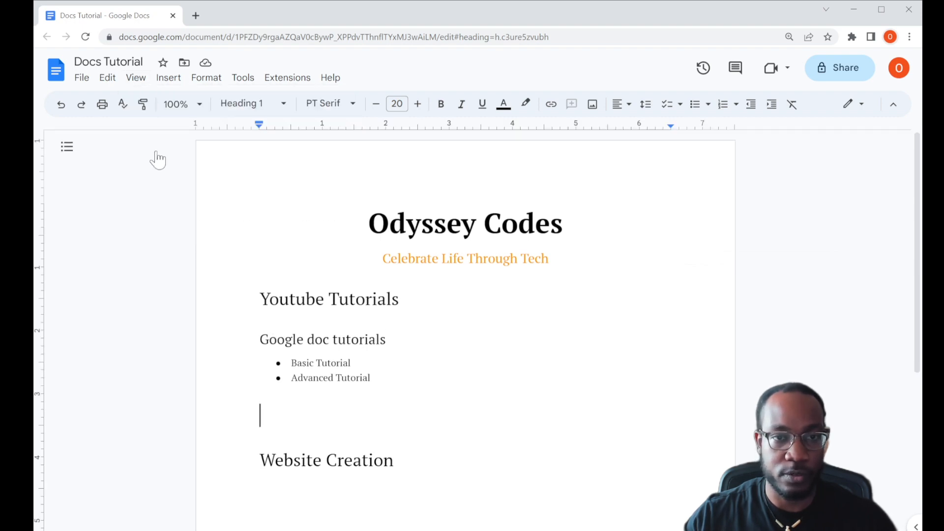
Step: Add an empty line above the "Youtube Tutorials" heading and insert a table of contents with blue links there
left_click(165, 81)
scroll(218, 255, "down", 1)
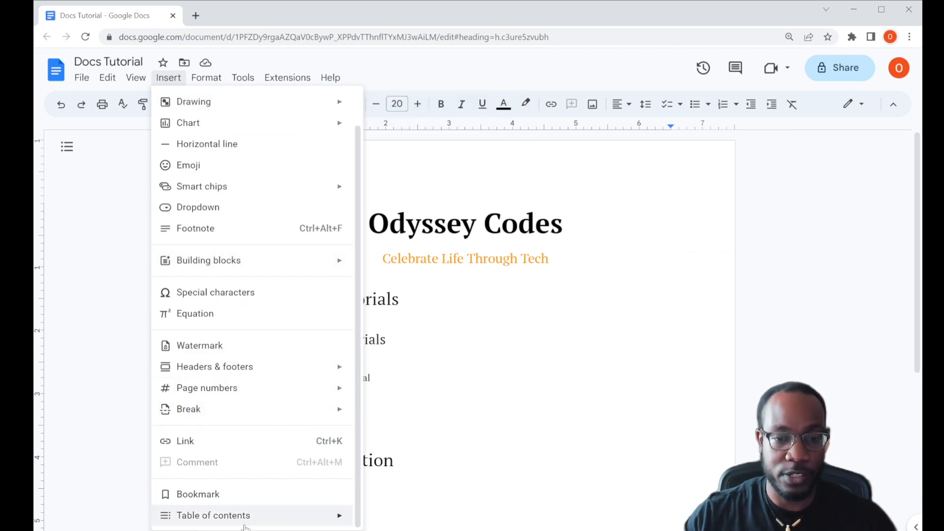
mouse_move(248, 522)
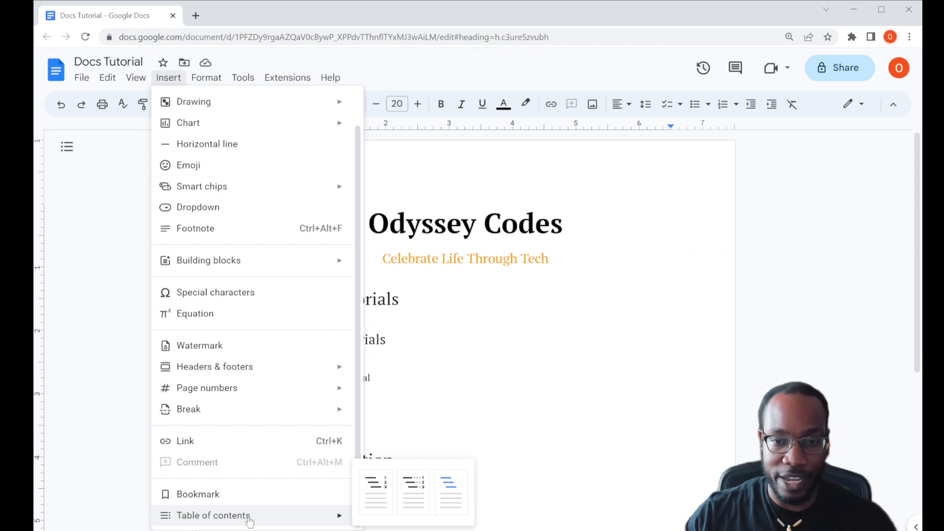
left_click(508, 318)
left_click(260, 290)
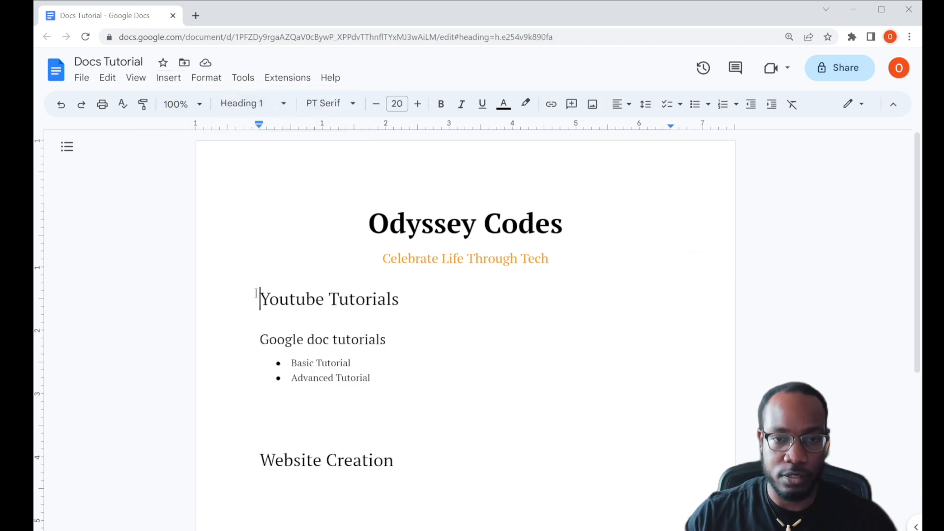
key("Return")
left_click(266, 295)
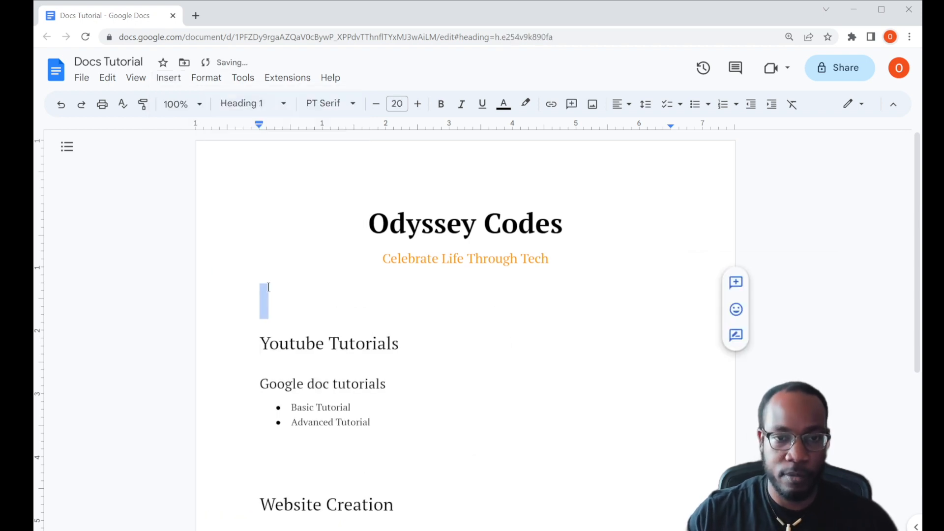
left_click(168, 78)
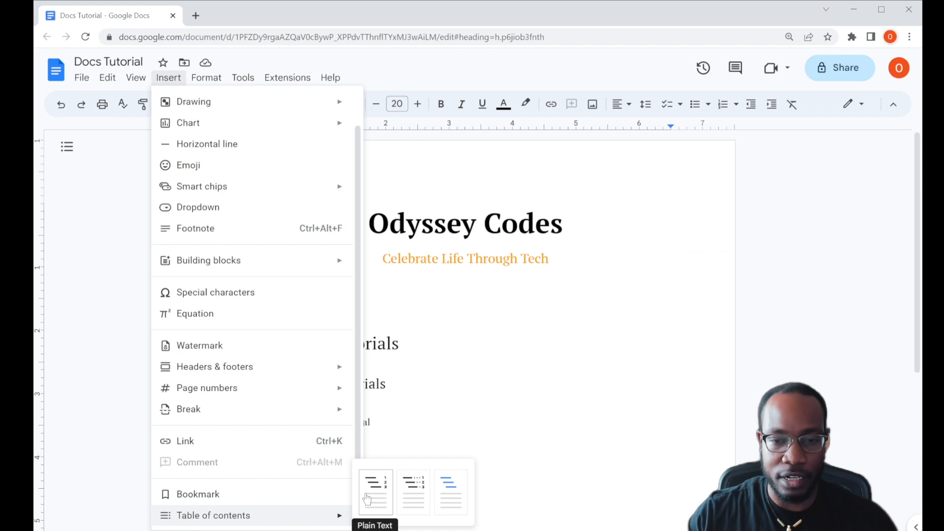
left_click(455, 498)
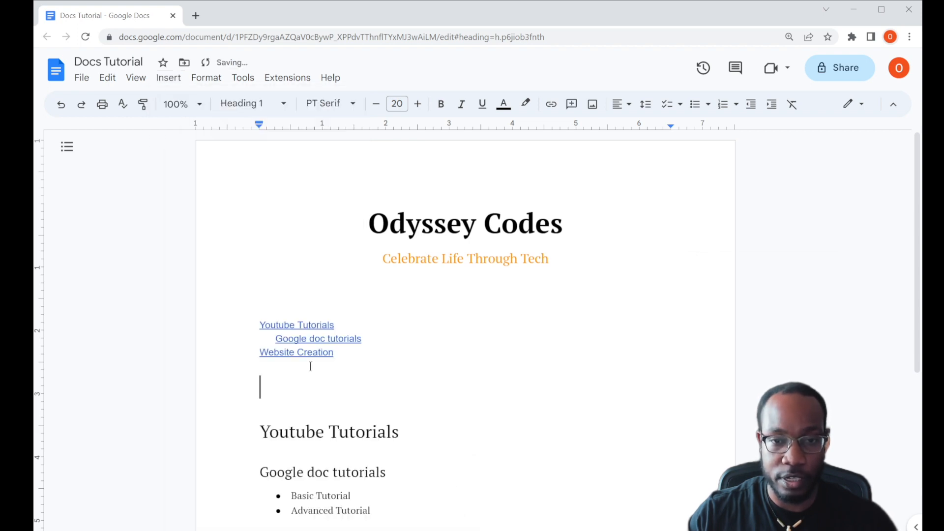
Step: Follow the table of contents links to the "Youtube Tutorials" and "Google doc tutorials" headings
left_click(298, 326)
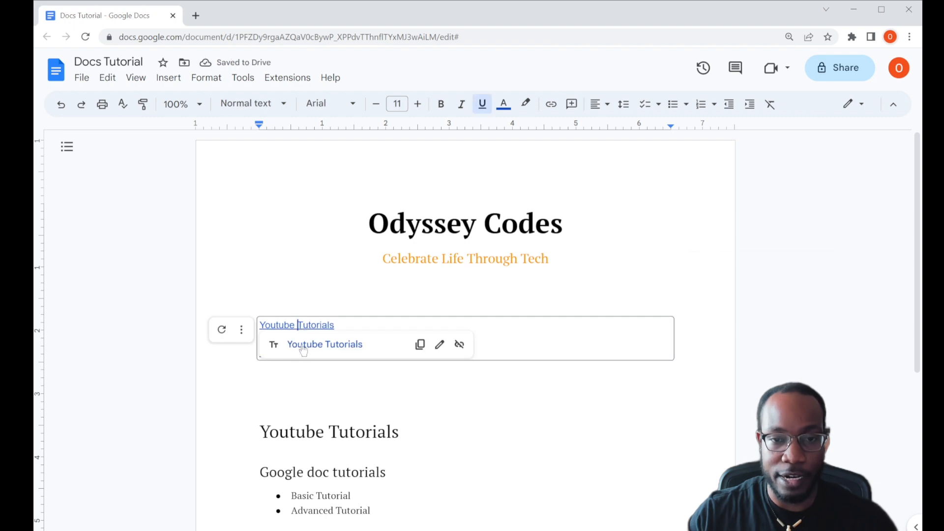
left_click(303, 347)
scroll(290, 315, "down", 2)
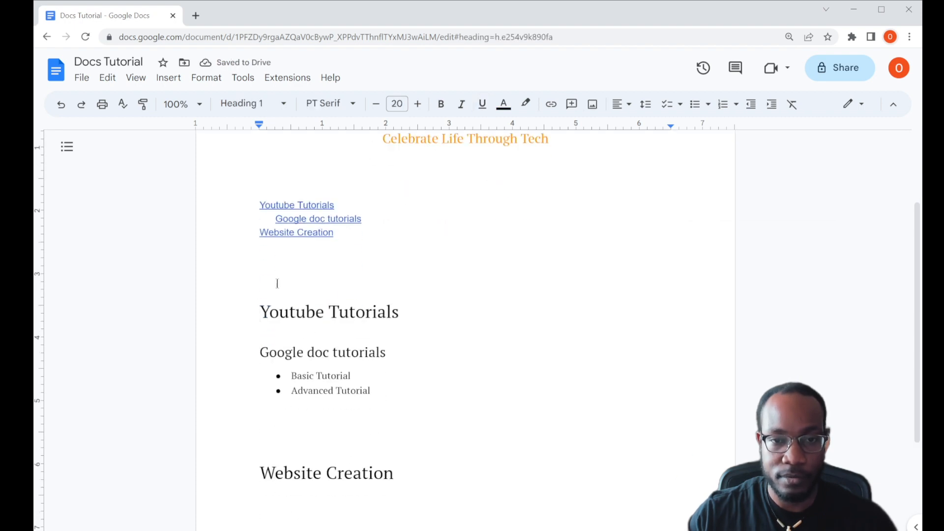
left_click(296, 218)
left_click(310, 238)
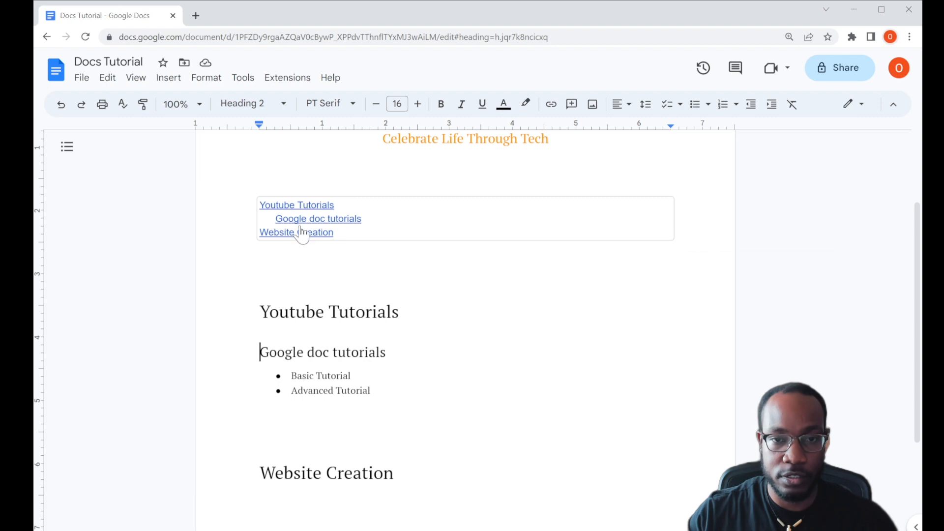
scroll(268, 305, "up", 2)
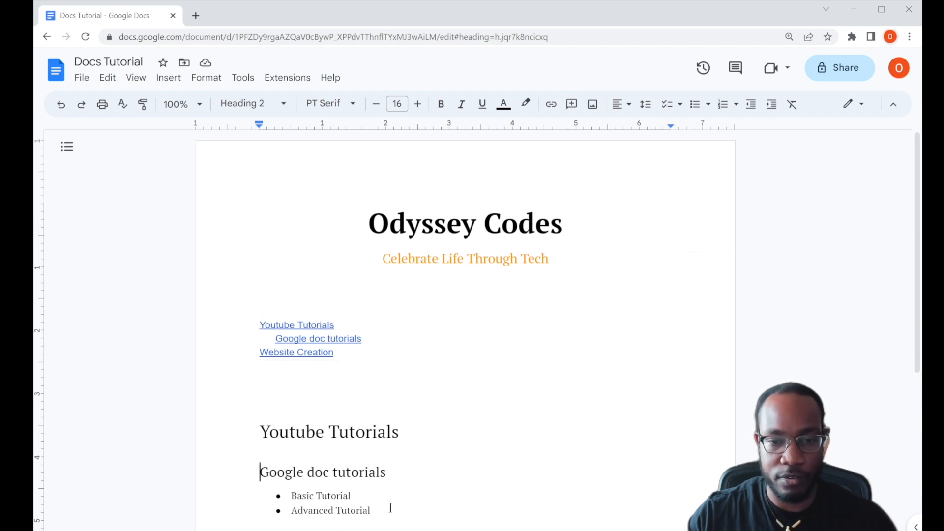
Step: Turn the "Basic Tutorial" bullet into an unbulleted Heading 3 line and refresh the table of contents
scroll(365, 488, "down", 2)
left_click_drag(351, 375, 289, 373)
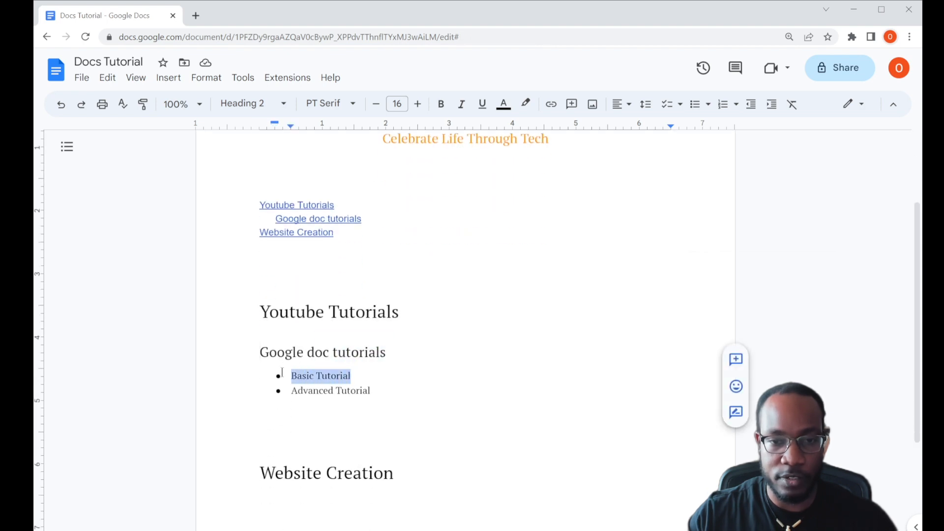
left_click(696, 109)
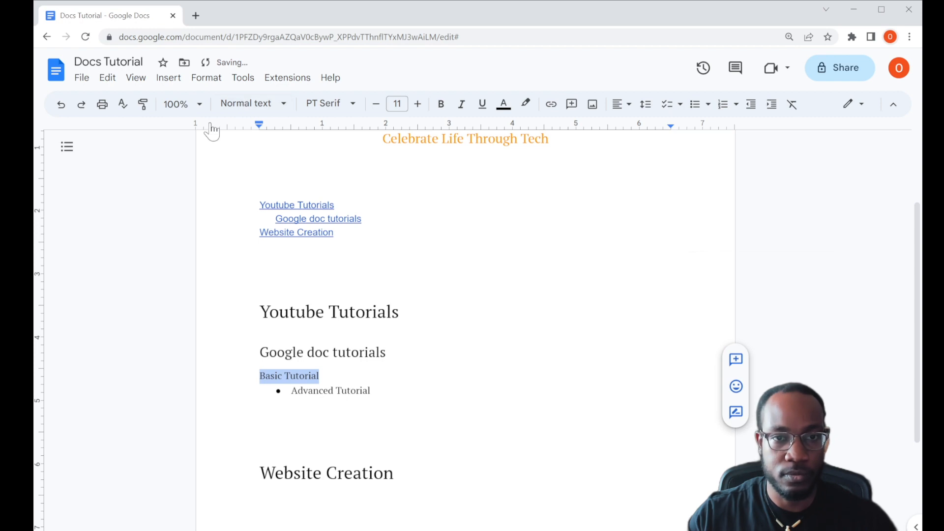
left_click(242, 109)
left_click(283, 374)
left_click(363, 381)
left_click(425, 215)
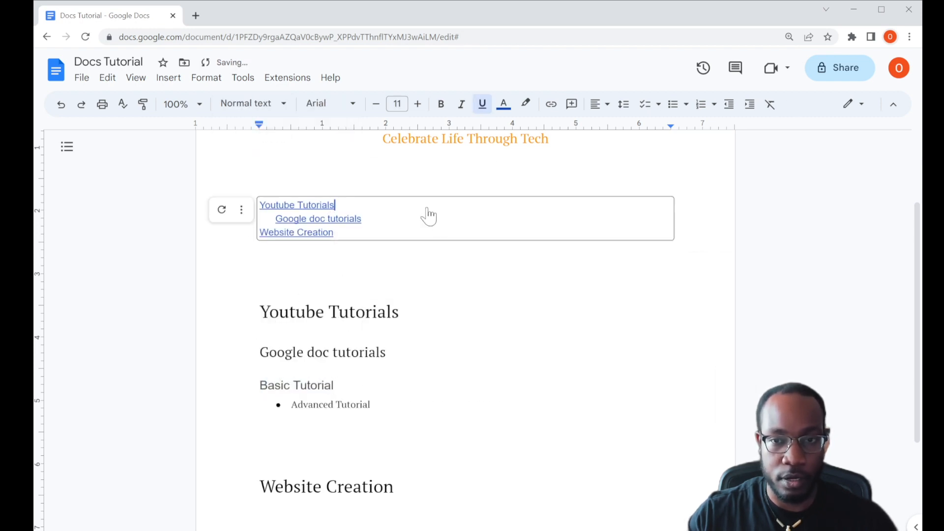
left_click(221, 210)
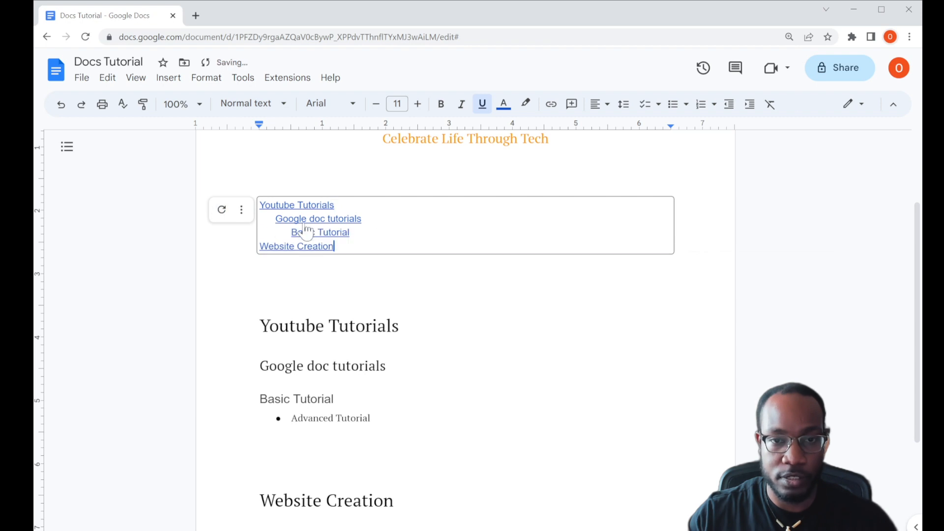
Step: Turn the "Advanced Tutorial" bullet into an unbulleted Heading 3 line
left_click_drag(371, 419, 290, 419)
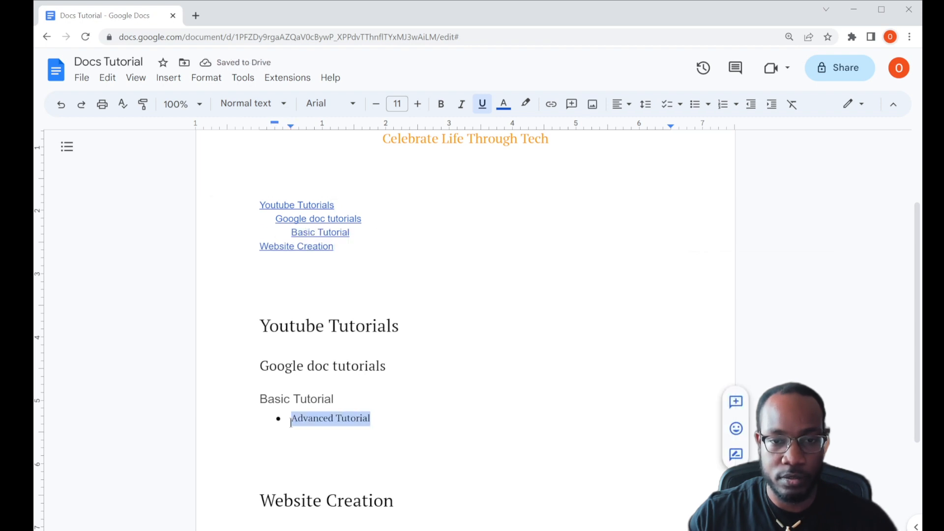
left_click(250, 104)
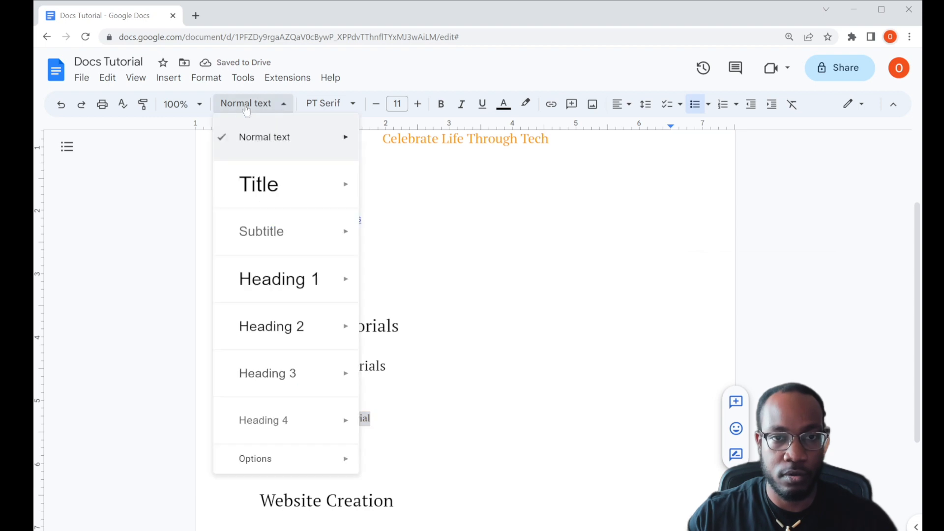
left_click(268, 376)
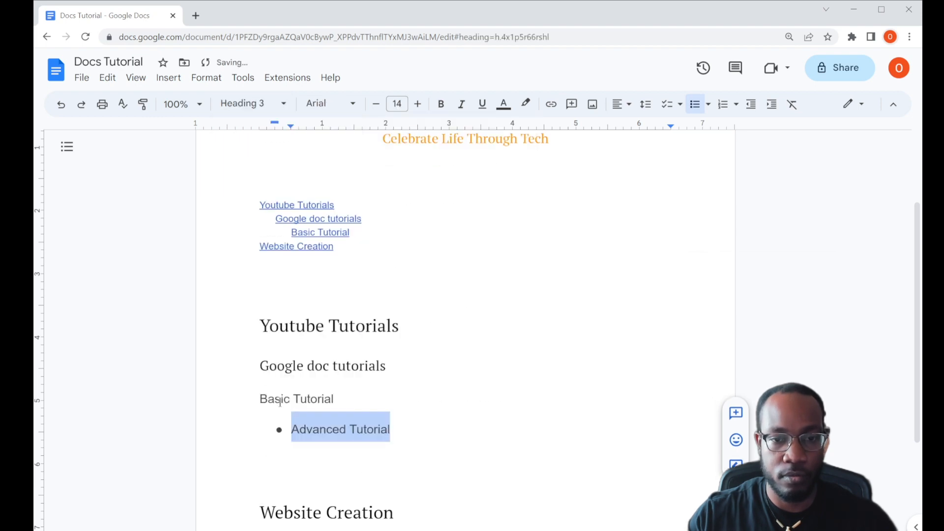
left_click(284, 436)
key("BackSpace")
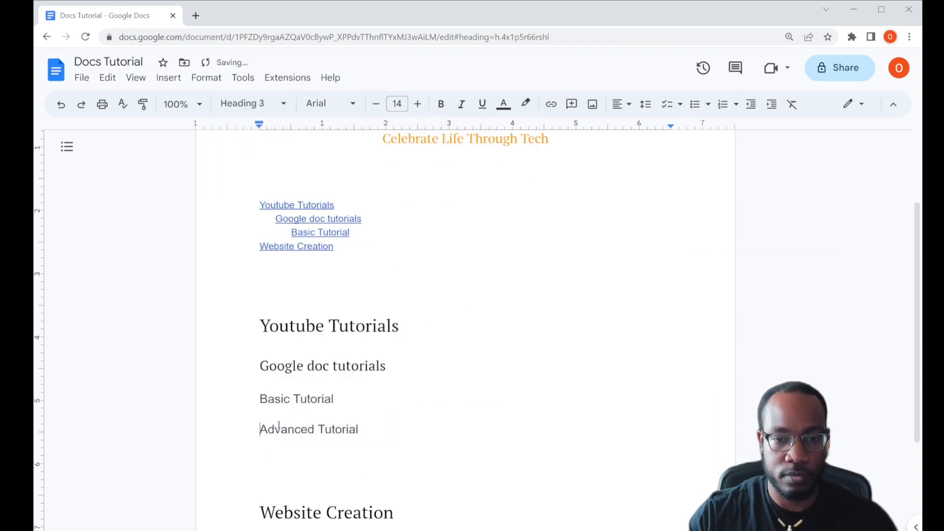
Step: Add a bulleted line reading "Items to discuss here" below the "Basic Tutorial" heading
double_click(365, 396)
scroll(364, 361, "down", 2)
left_click(365, 273)
key("Return")
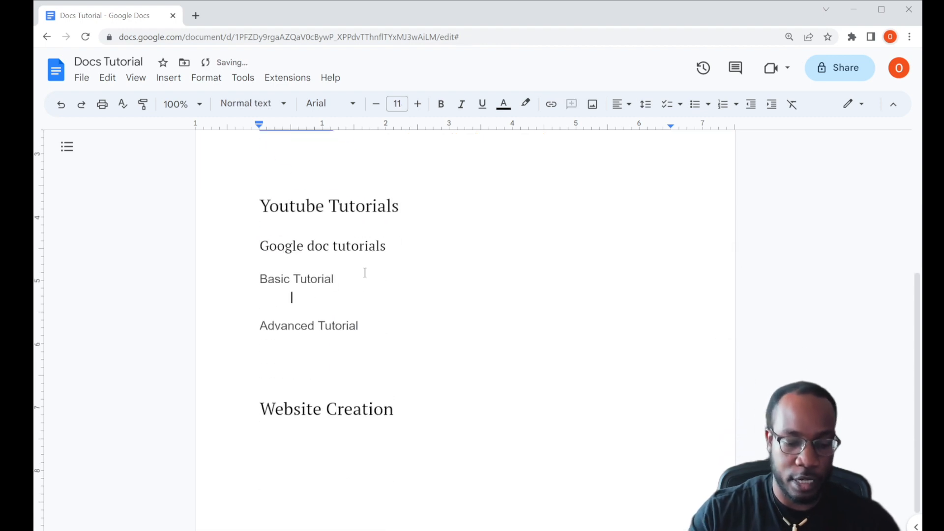
key("ctrl+shift+8")
type("It")
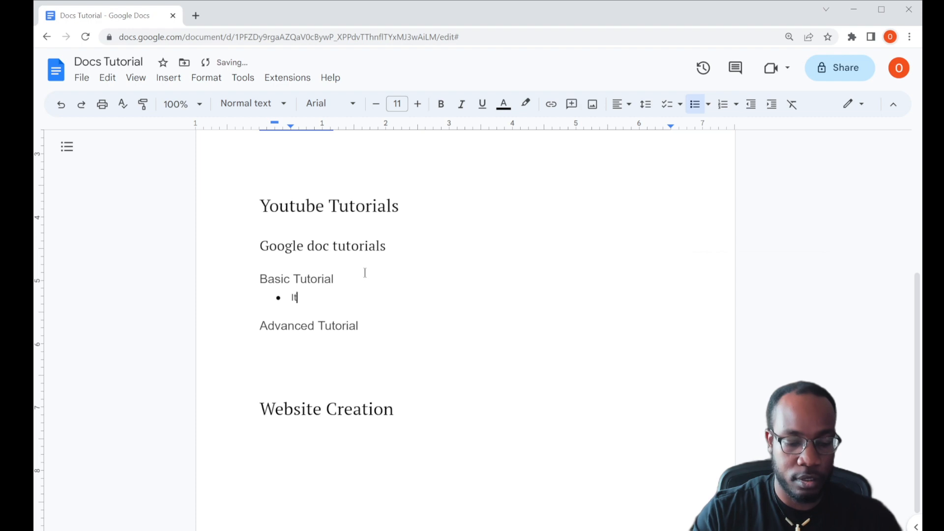
type("ems to discuss here")
Step: Refresh the table of contents to include the "Advanced Tutorial" heading
scroll(341, 432, "up", 3)
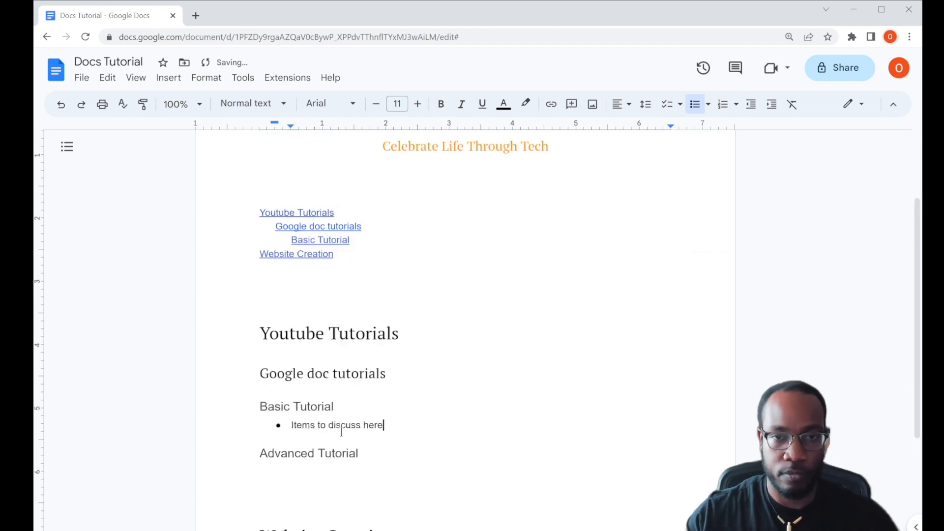
left_click(350, 445)
left_click(256, 340)
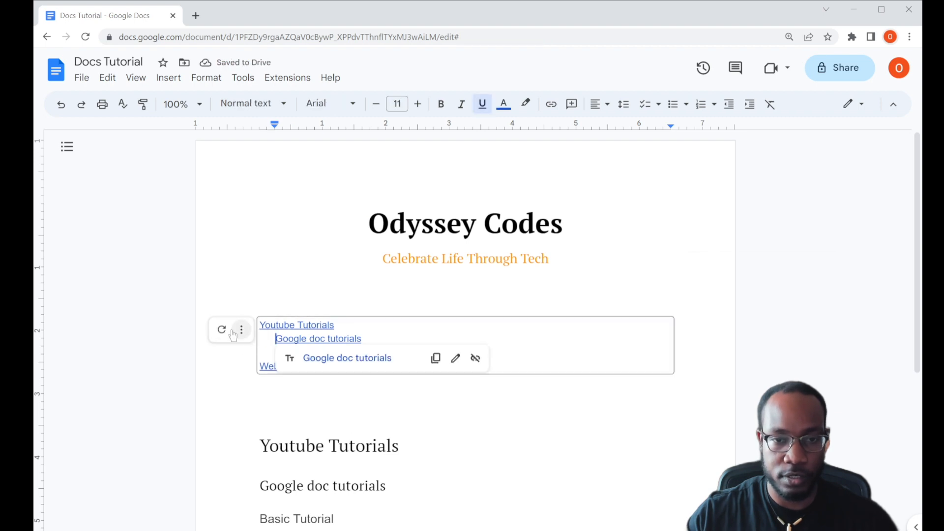
left_click(222, 329)
scroll(270, 431, "down", 3)
Step: Follow the table of contents links to the "Youtube Tutorials" and "Website Creation" headings
left_click(296, 325)
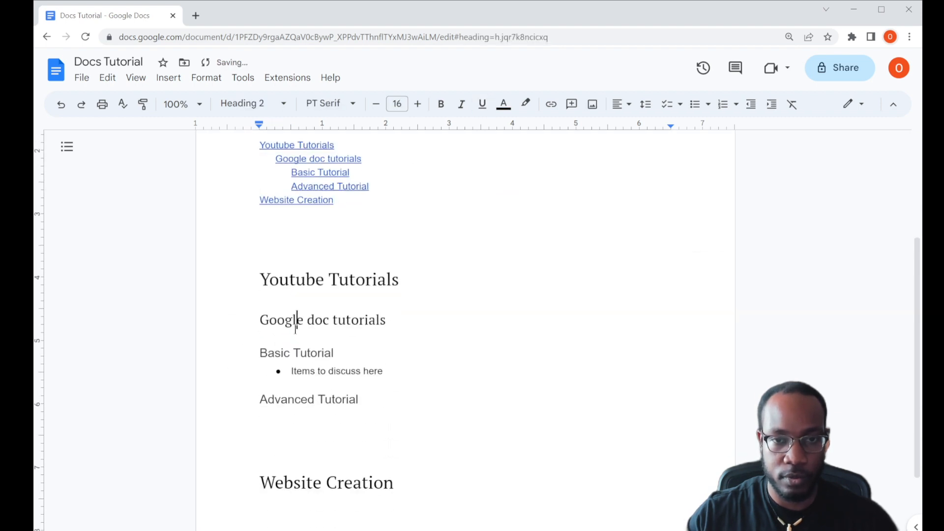
scroll(295, 325, "up", 4)
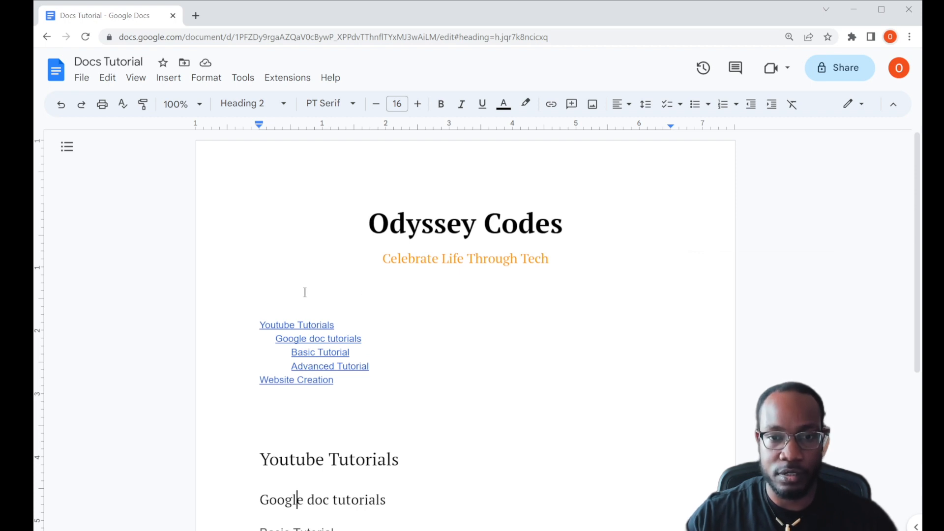
scroll(305, 298, "down", 4)
scroll(309, 351, "up", 3)
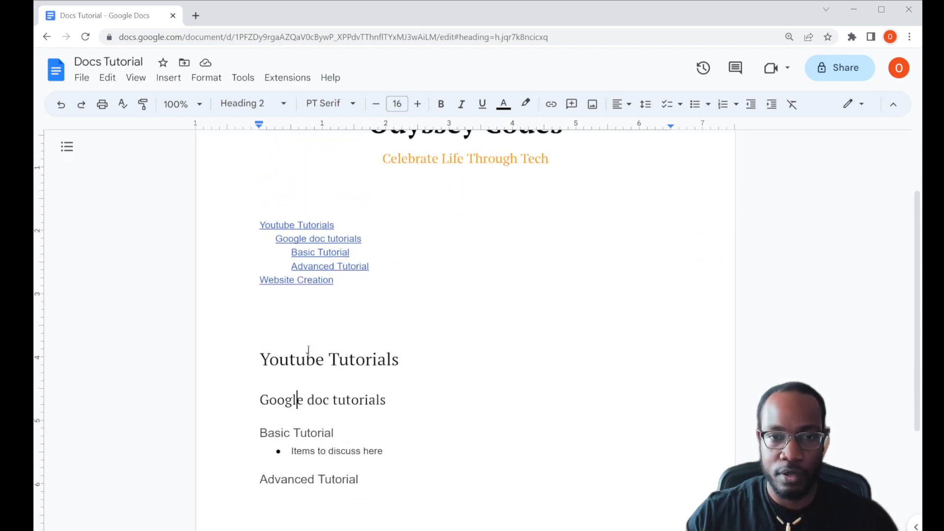
left_click(315, 266)
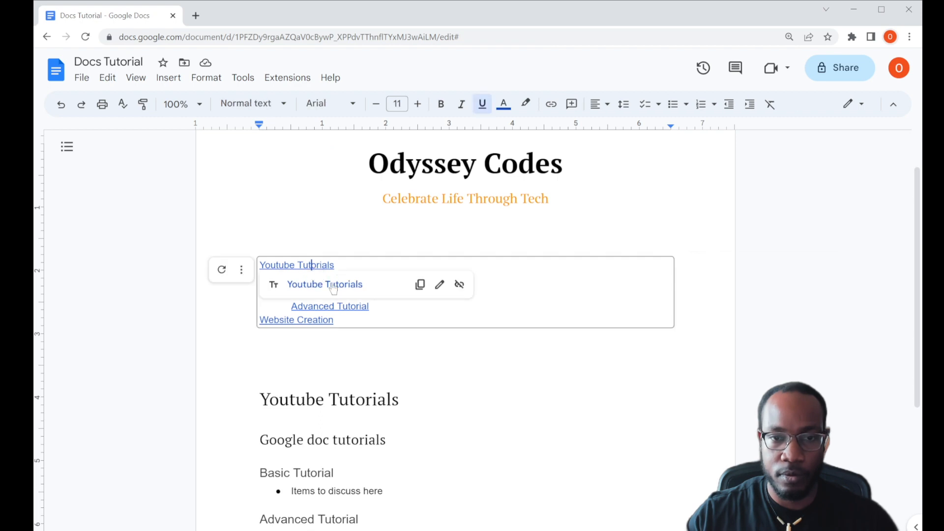
left_click(331, 285)
left_click(315, 321)
left_click(328, 339)
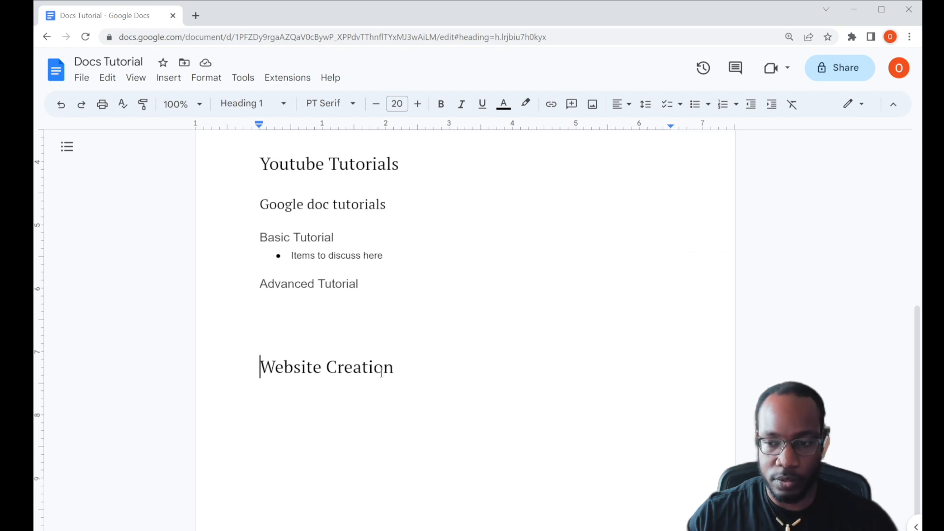
scroll(342, 360, "up", 6)
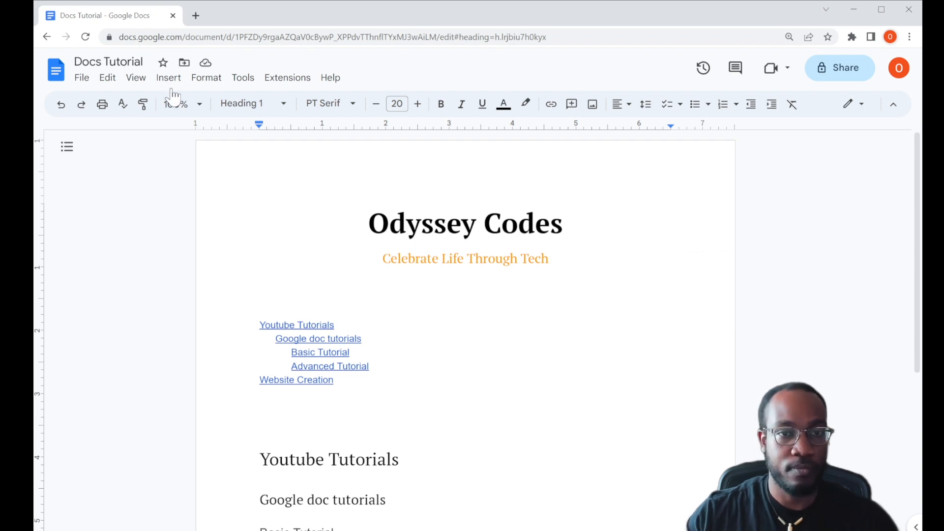
left_click(207, 78)
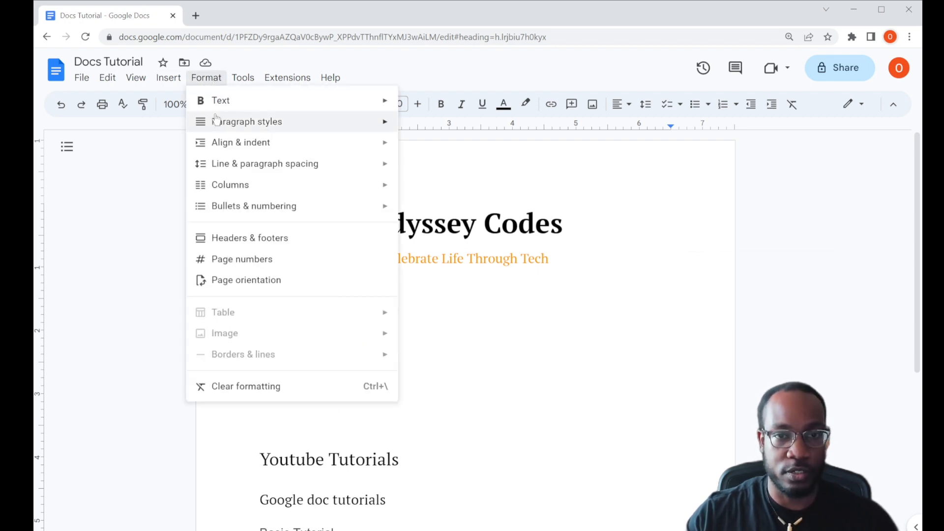
mouse_move(217, 124)
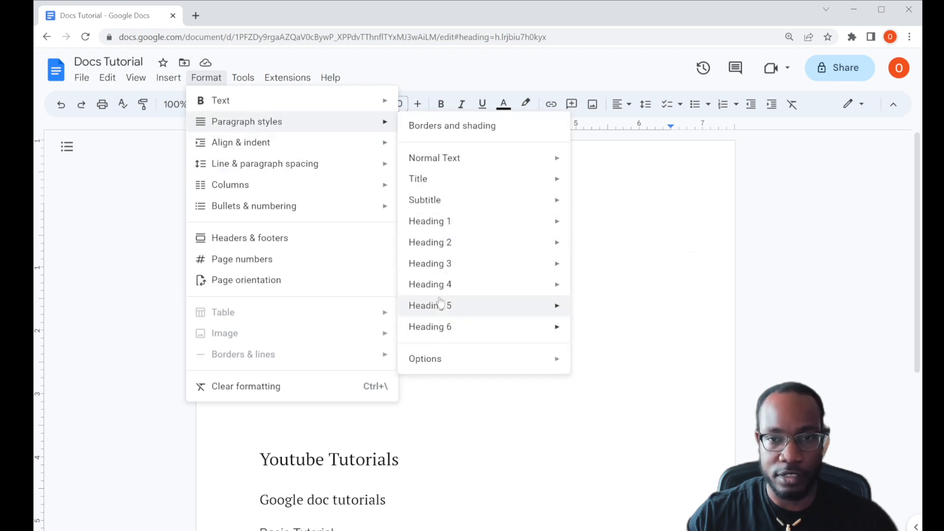
mouse_move(441, 205)
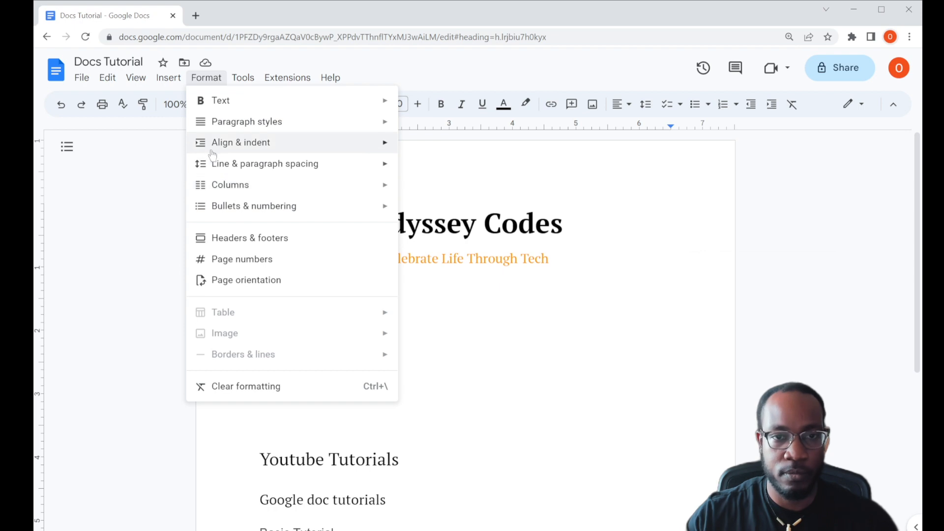
mouse_move(222, 170)
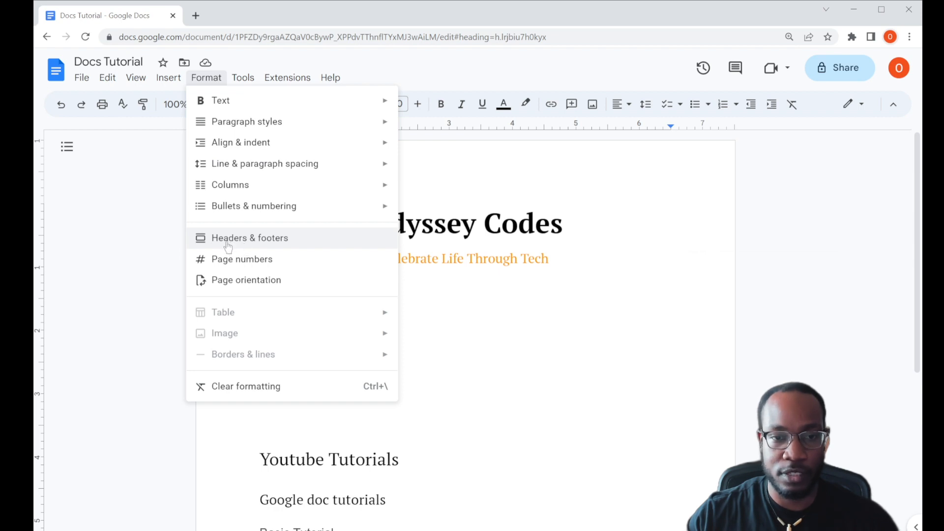
Step: Open the word count and enable displaying it while typing
mouse_move(235, 79)
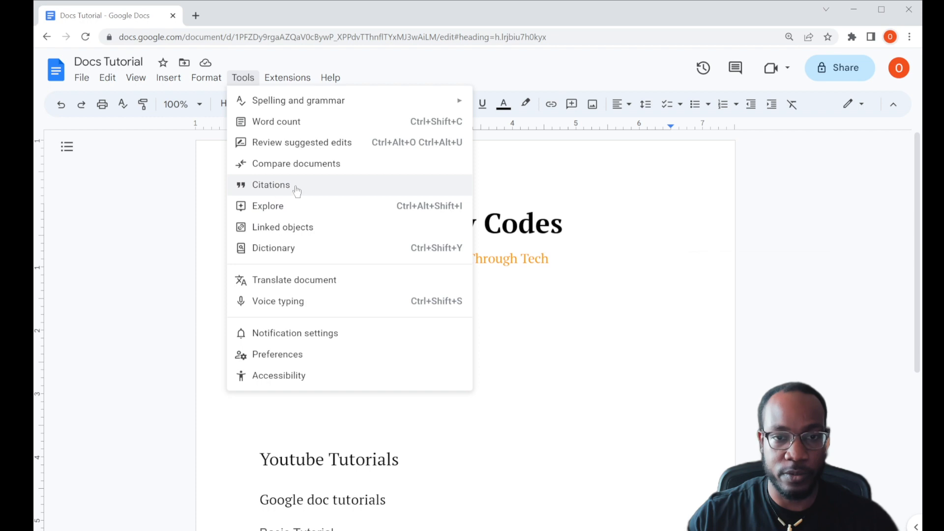
left_click(260, 126)
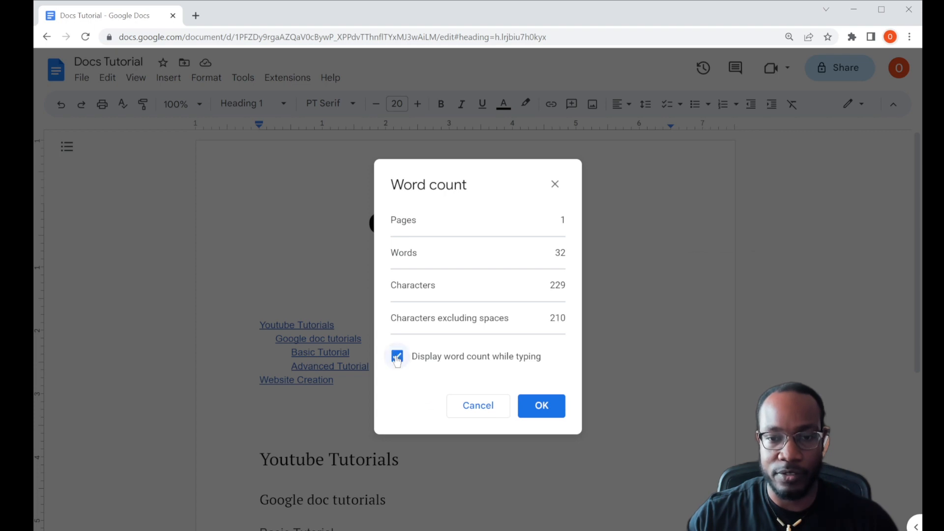
left_click(551, 408)
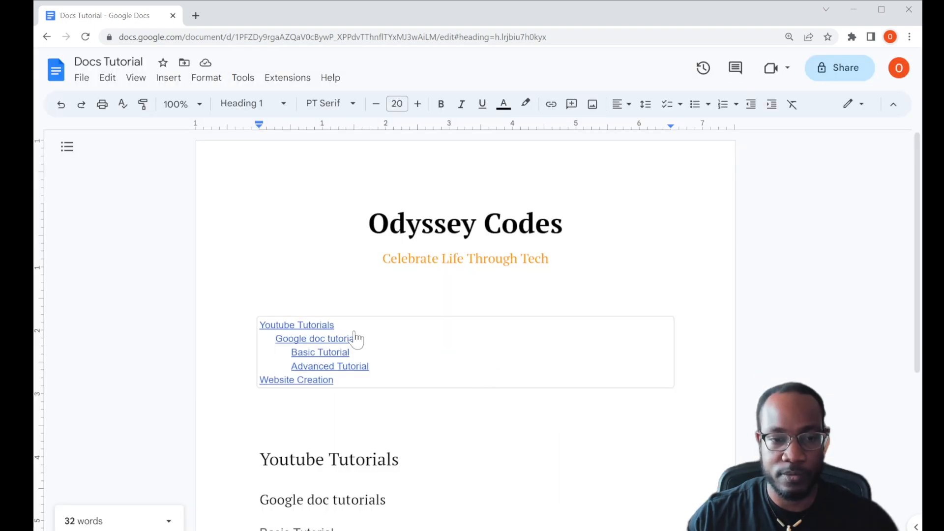
Step: Remove the empty lines between the "Advanced Tutorial" and "Website Creation" headings
left_click(290, 382)
left_click(303, 377)
key("BackSpace")
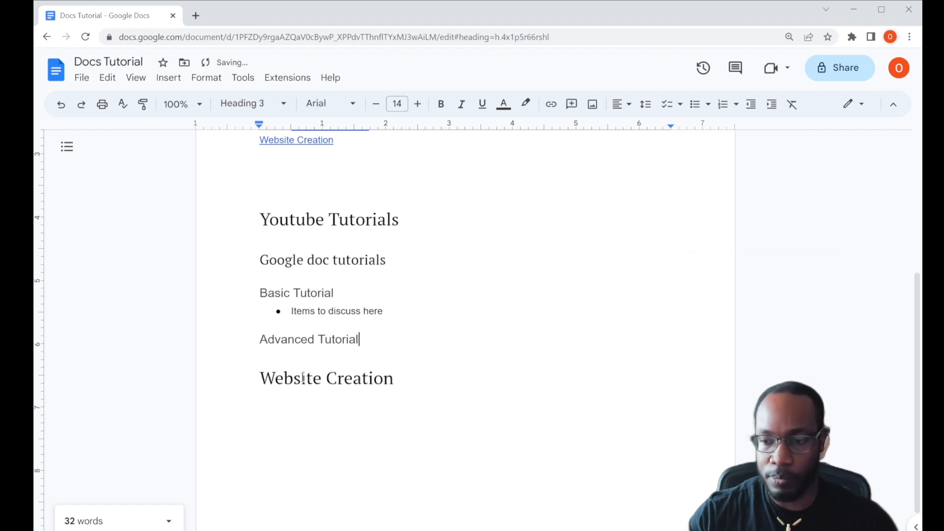
scroll(286, 373, "up", 3)
scroll(287, 372, "up", 2)
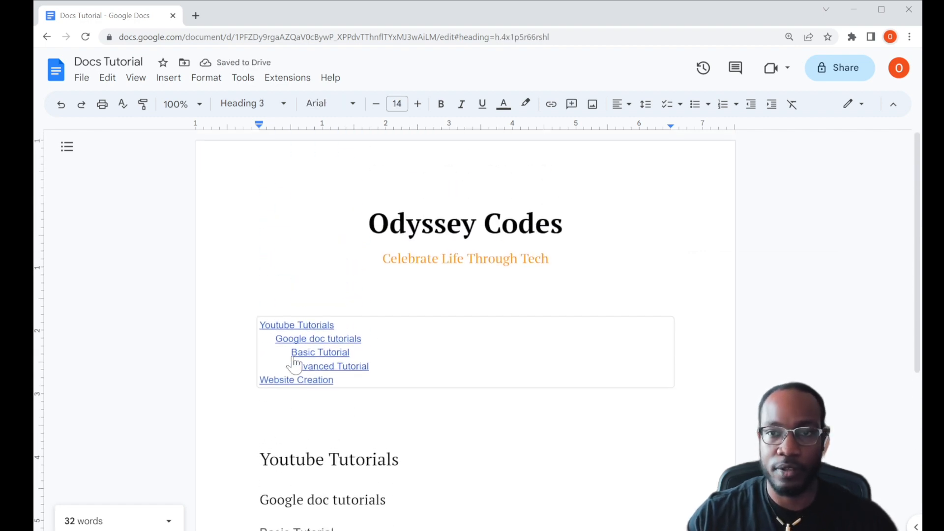
Step: Add the comment "Maybe change this" to the word "Youtube" in the "Youtube Tutorials" heading
scroll(359, 465, "down", 3)
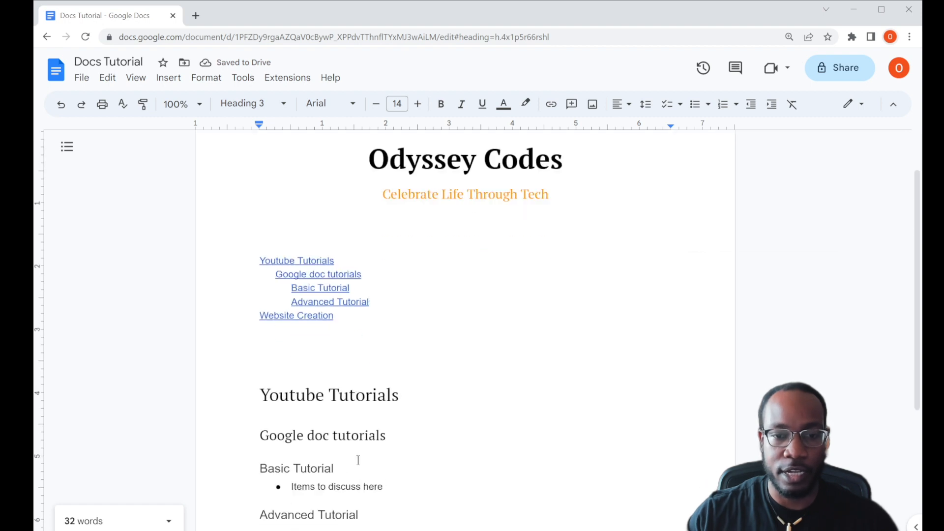
double_click(294, 340)
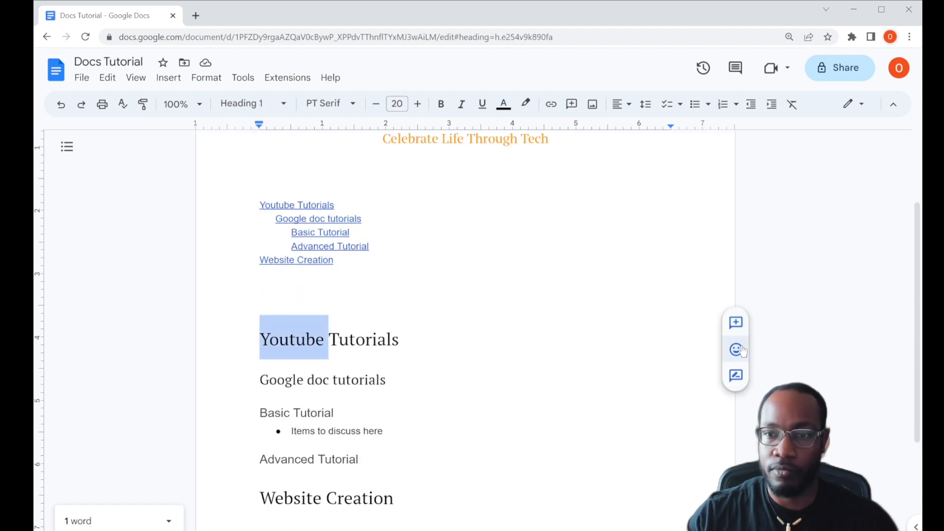
left_click(734, 323)
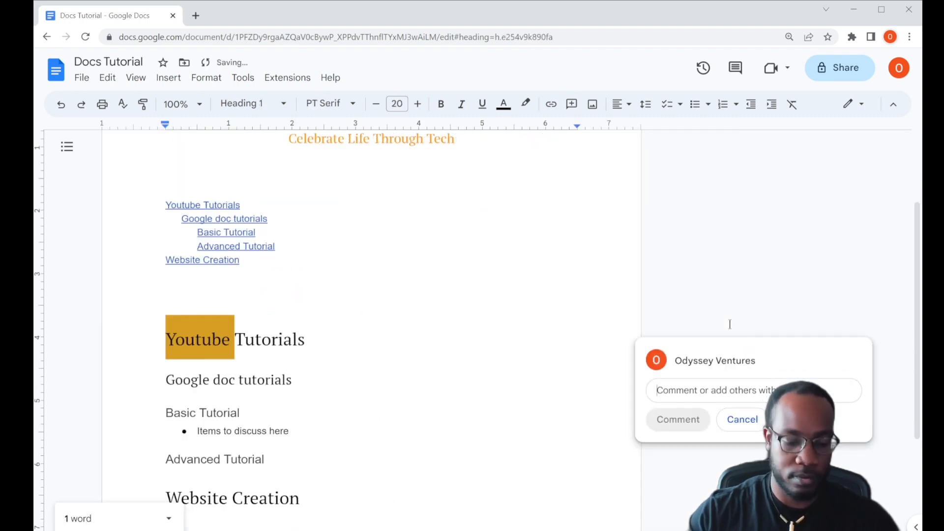
type("Maybe Change")
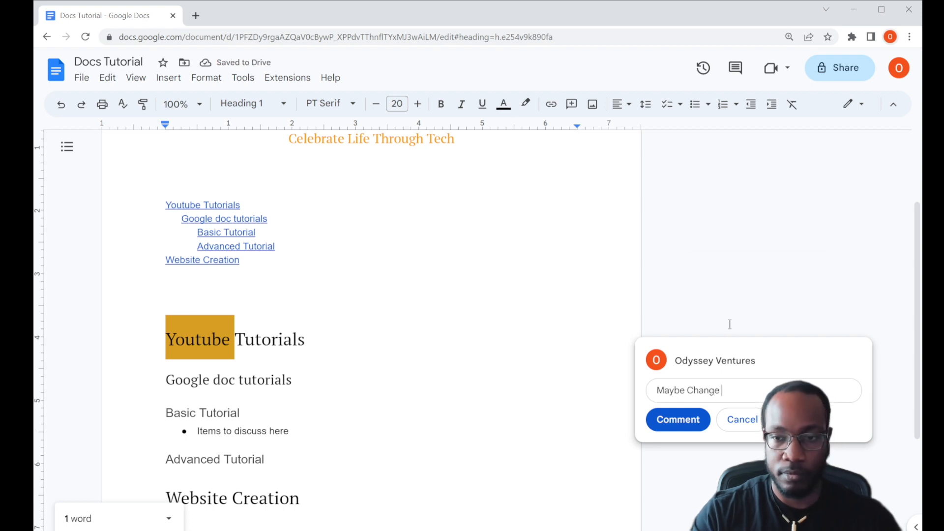
type("hange")
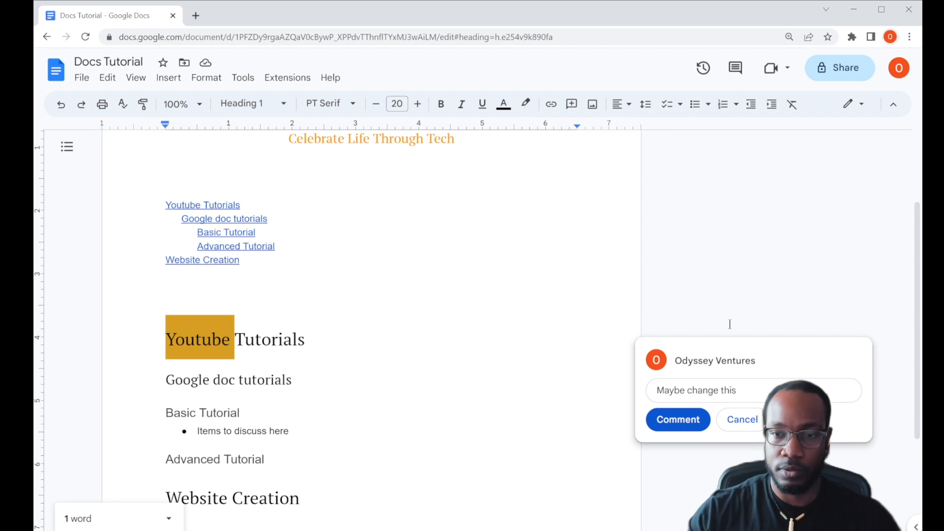
left_click(670, 421)
Step: Switch to suggesting mode and suggest replacing "Youtube" with "Video" in the "Youtube Tutorials" heading
left_click(232, 334)
left_click_drag(234, 330, 163, 332)
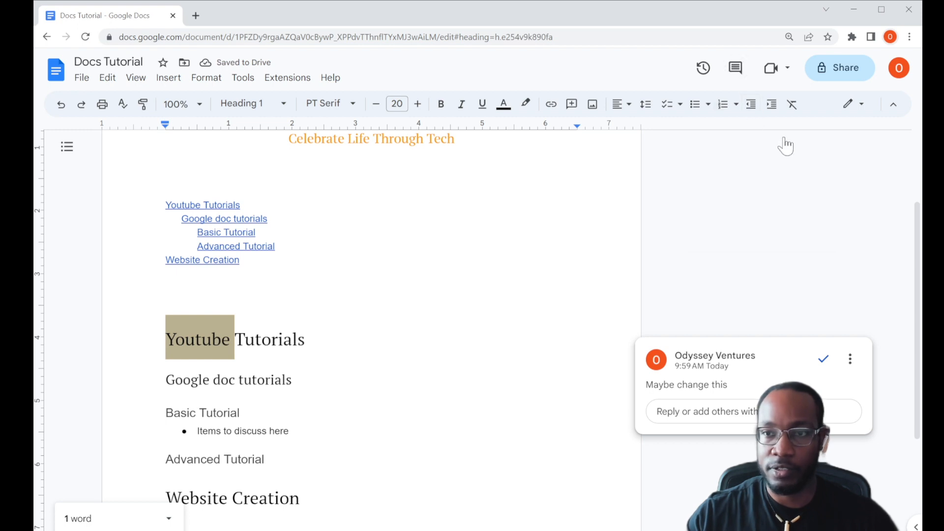
left_click(859, 104)
left_click(782, 165)
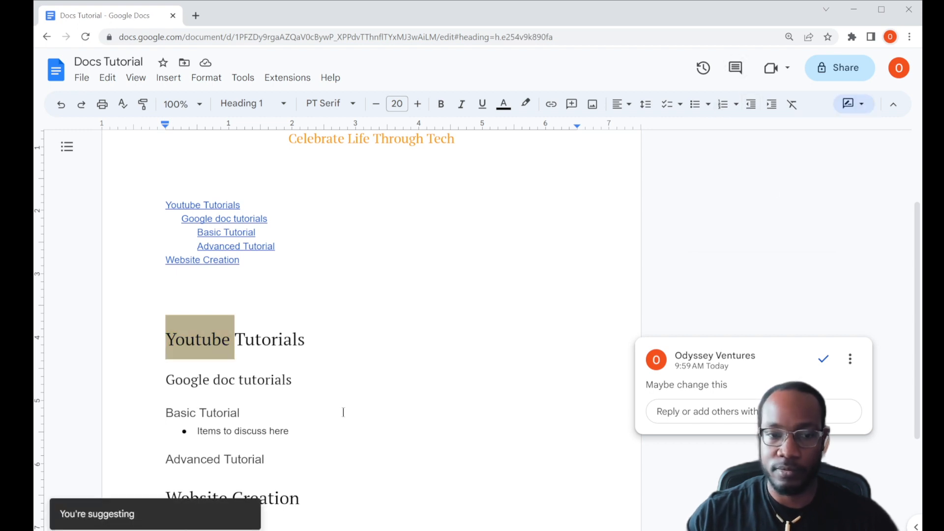
triple_click(189, 332)
double_click(187, 342)
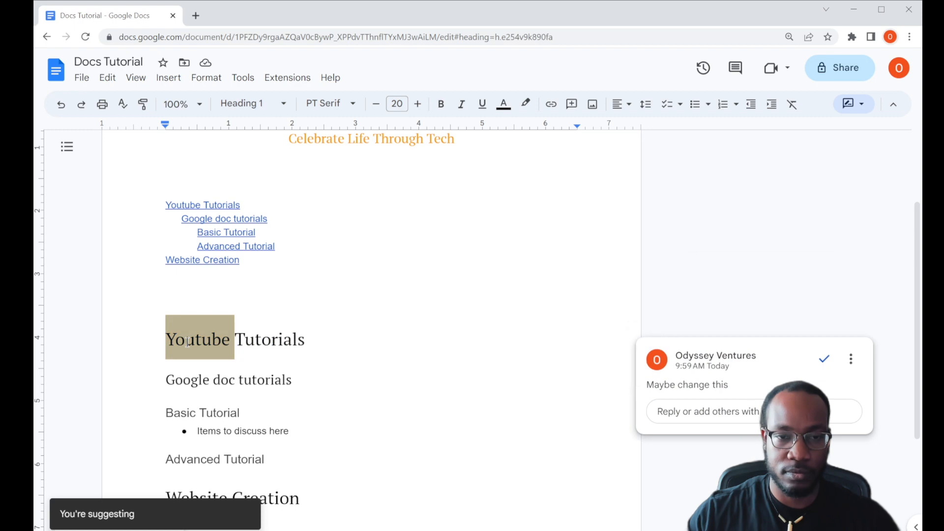
type("Viede")
key("BackSpace")
key("BackSpace")
key("BackSpace")
type("deo")
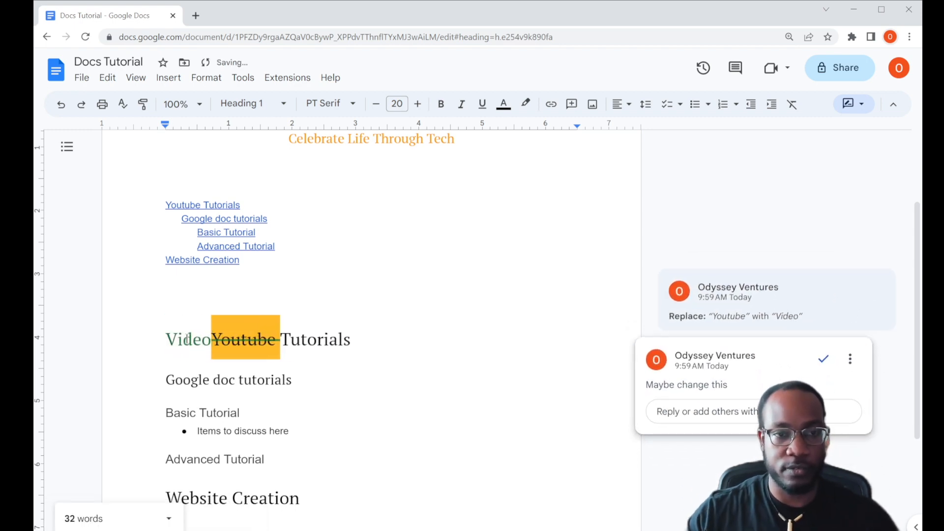
scroll(200, 327, "down", 1)
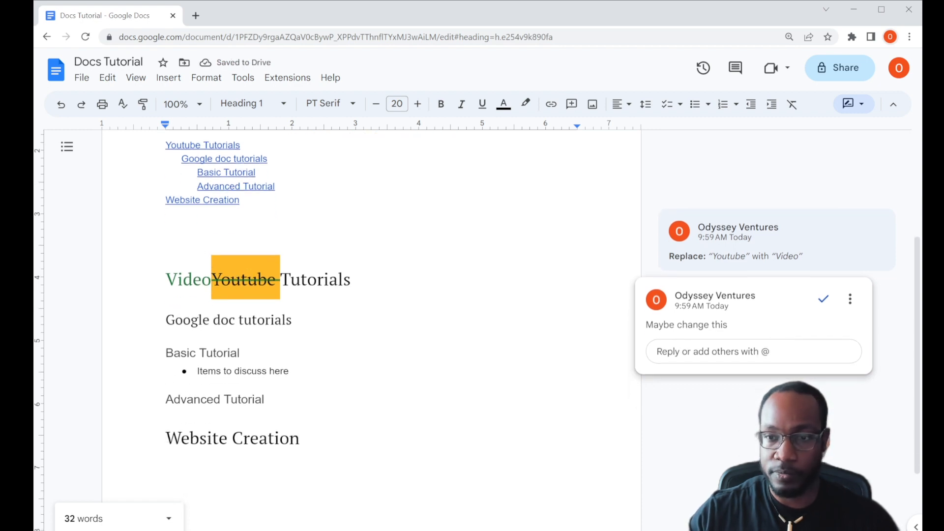
left_click(504, 364)
left_click(240, 345)
scroll(240, 344, "up", 1)
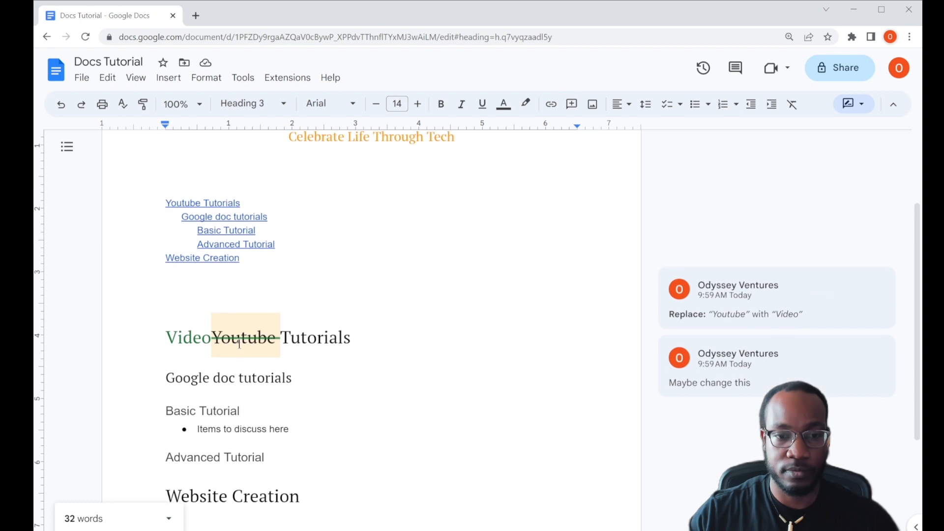
scroll(240, 344, "up", 2)
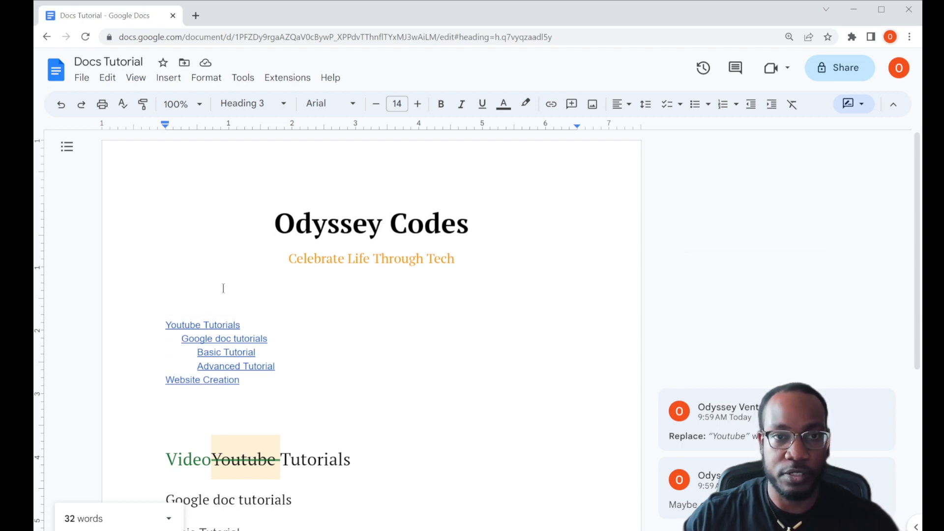
Step: Review the document's title and subtitle formatting, linked table of contents, heading structure, suggested replacement and comment
left_click_drag(276, 226, 476, 220)
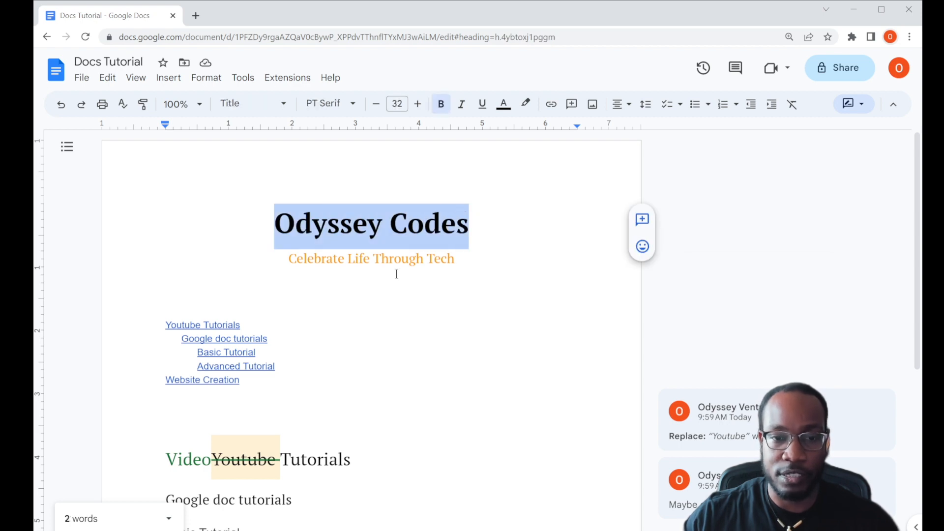
scroll(373, 297, "down", 4)
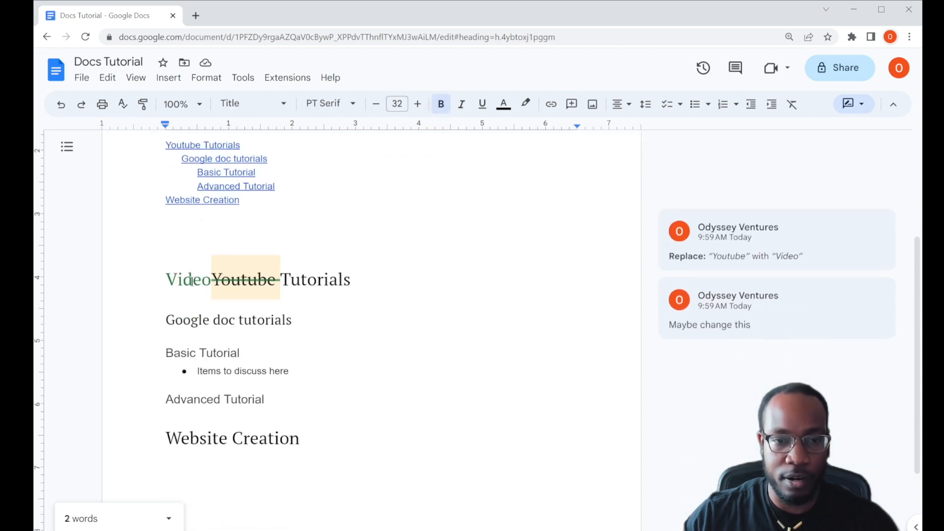
scroll(297, 439, "up", 4)
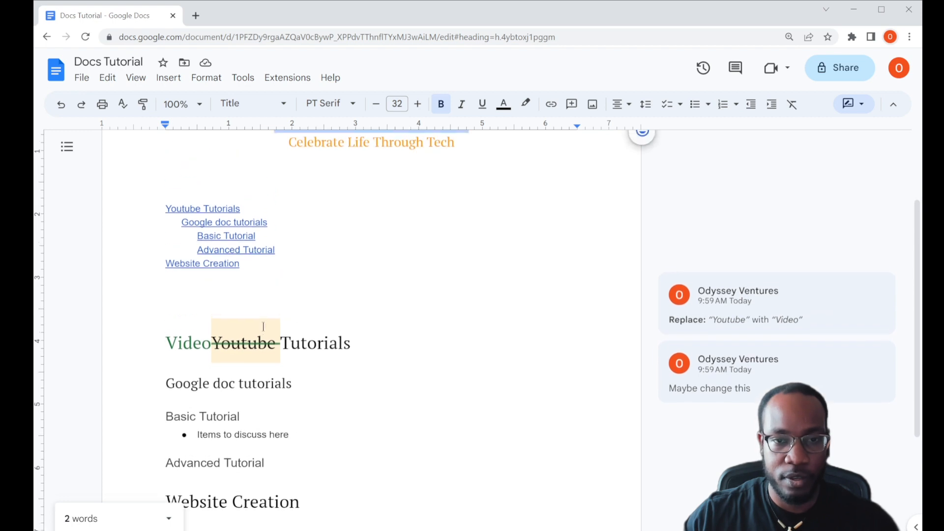
left_click(335, 226)
left_click_drag(274, 225, 287, 261)
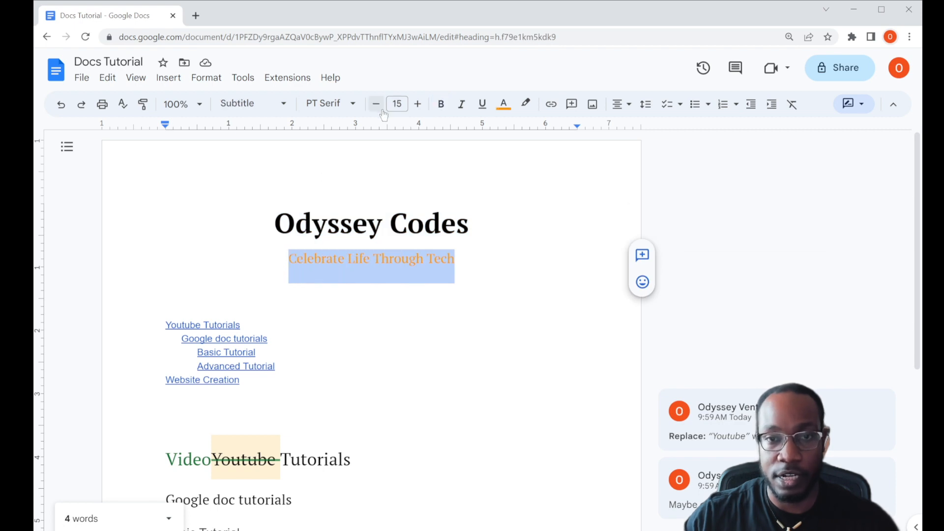
scroll(204, 231, "down", 1)
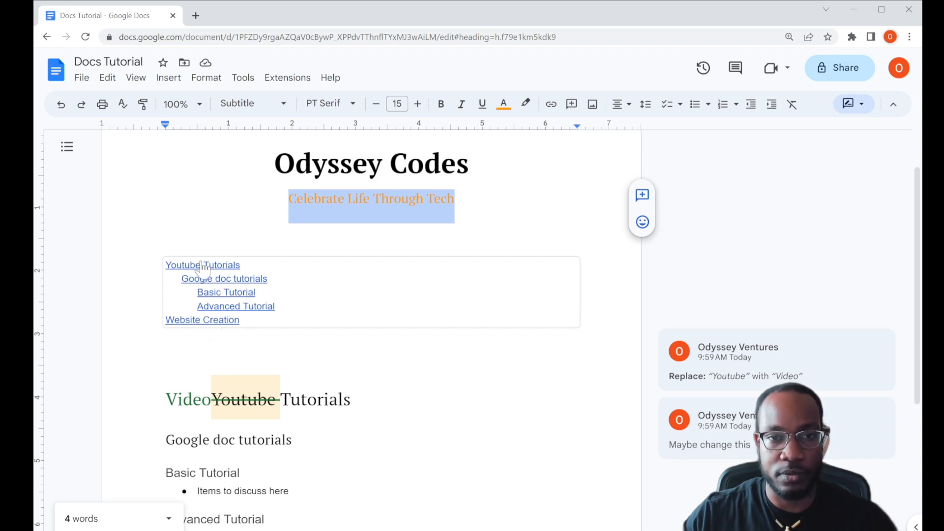
mouse_move(733, 375)
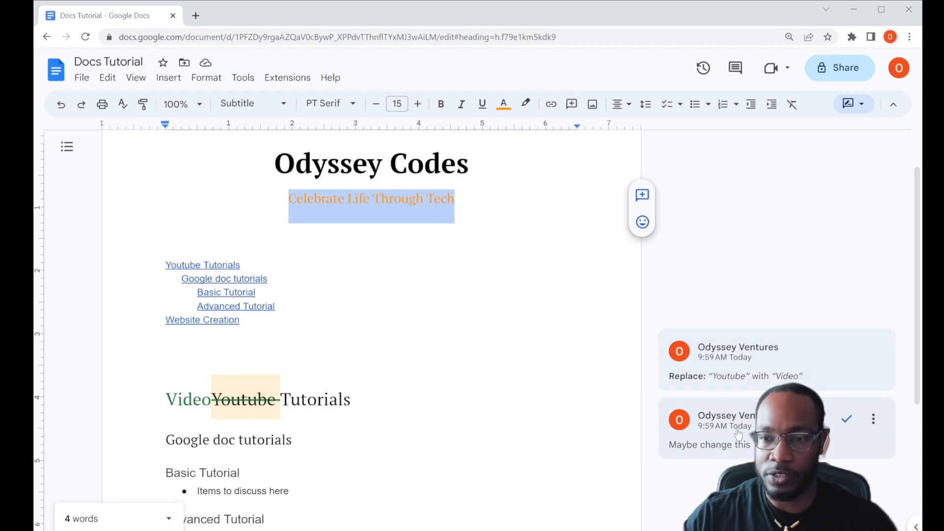
scroll(738, 434, "down", 1)
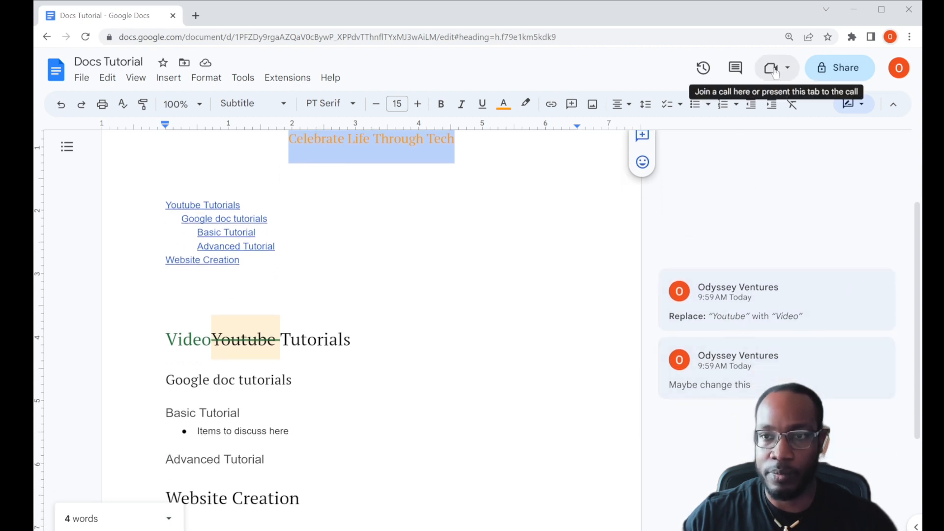
mouse_move(707, 383)
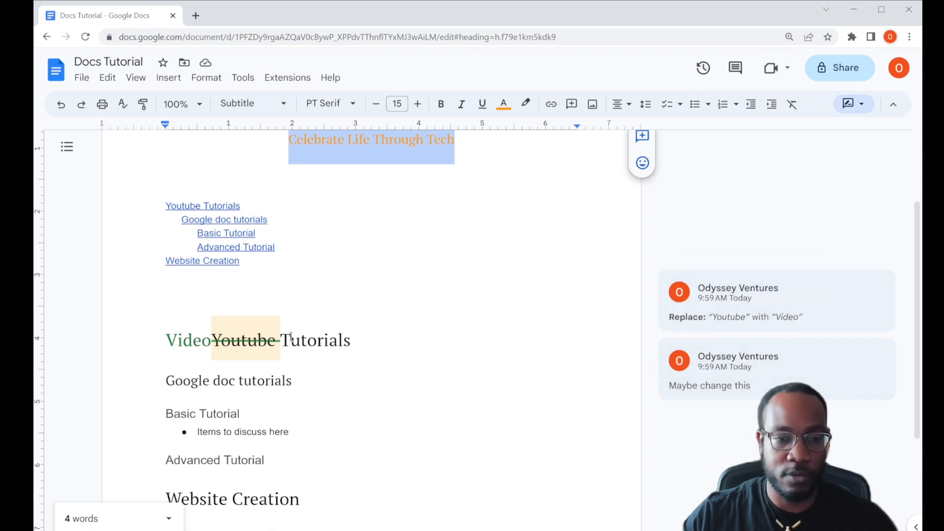
scroll(284, 352, "up", 2)
left_click(214, 491)
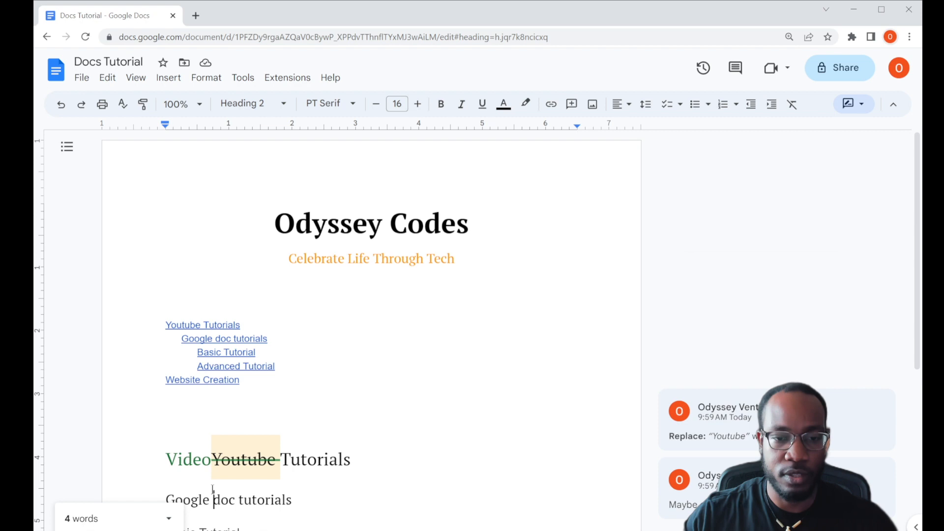